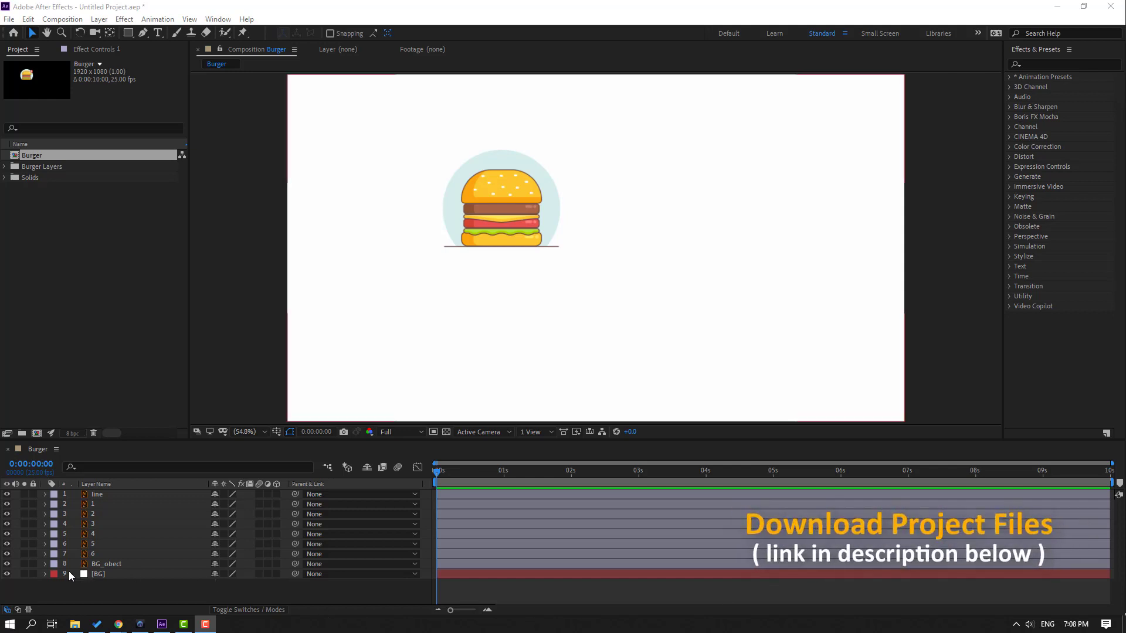
Lock the BG layer and parent burger layers 2–9 to a new Null Object
left_click(90, 576)
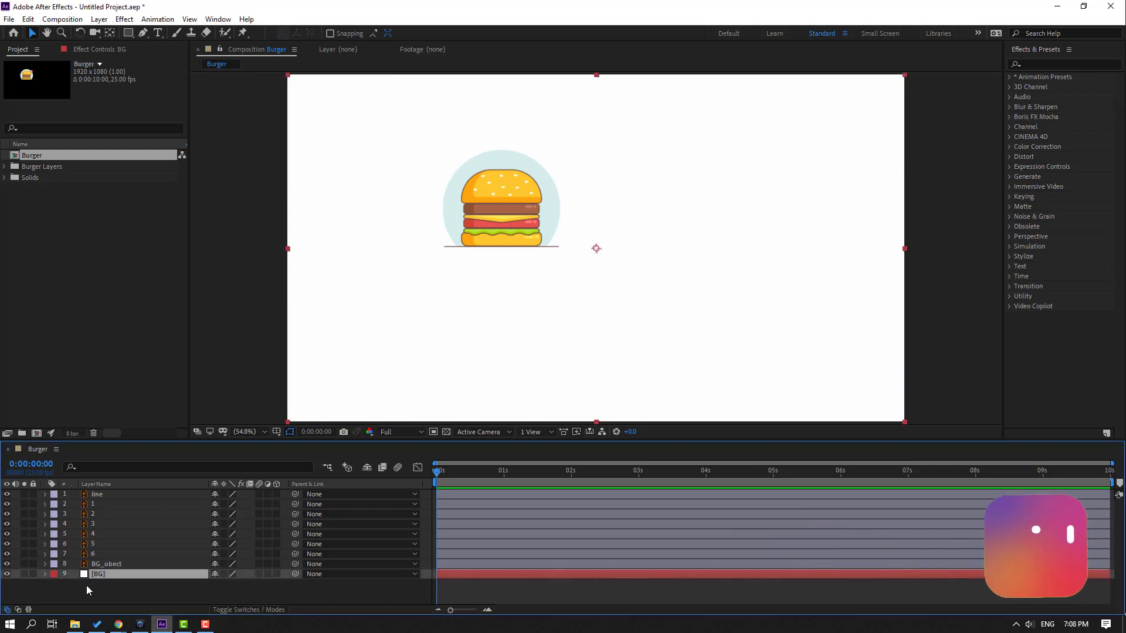
left_click(34, 573)
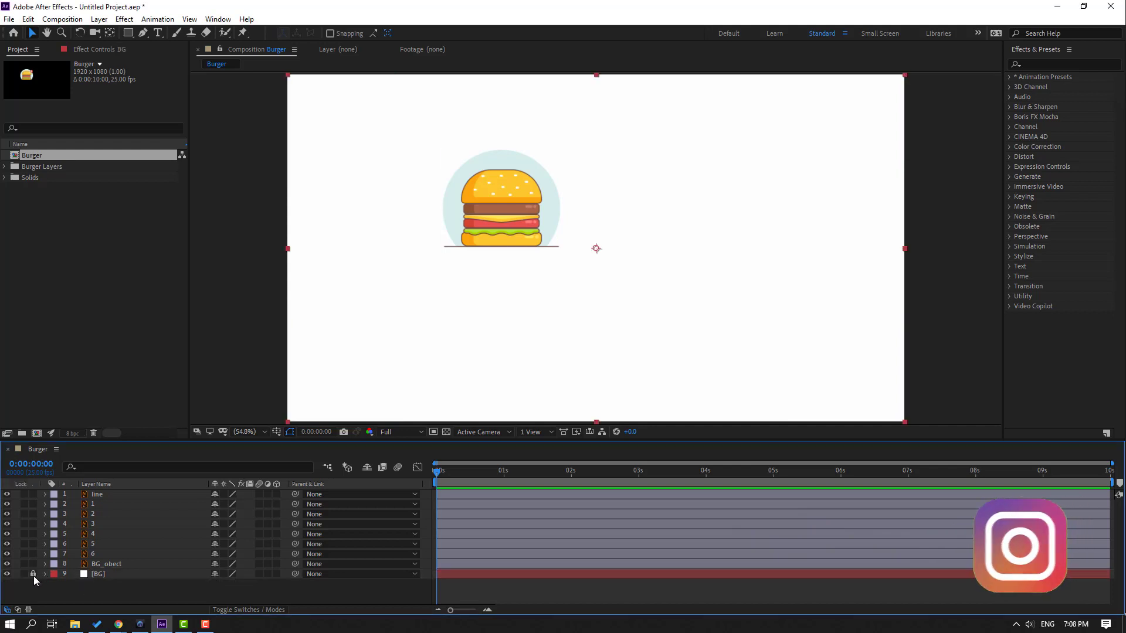
right_click(105, 587)
mouse_move(168, 467)
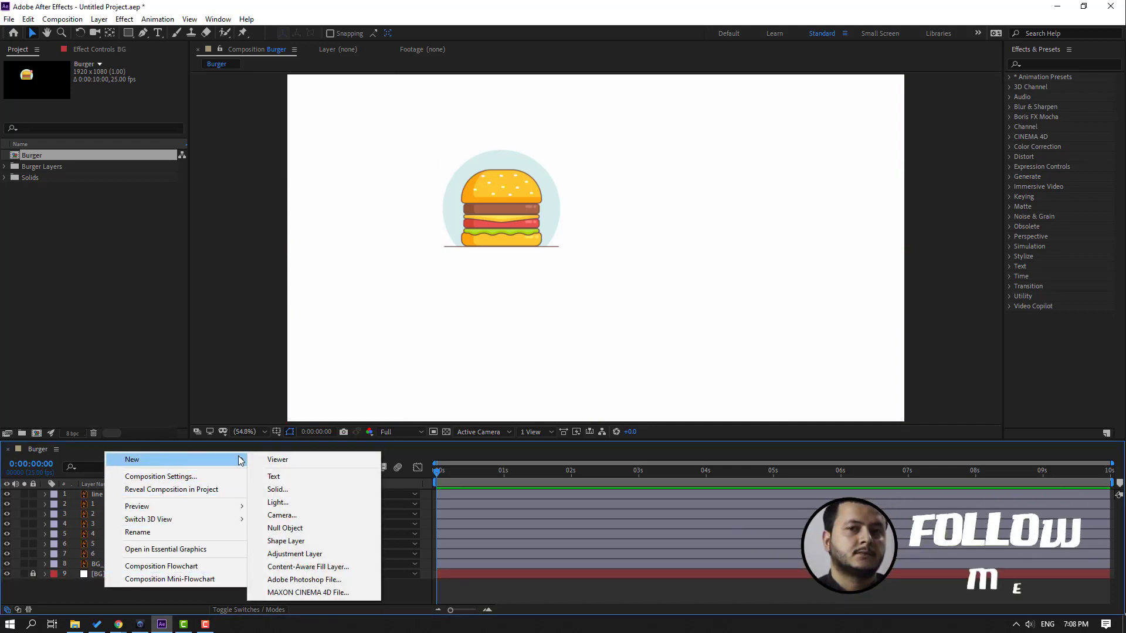
left_click(276, 525)
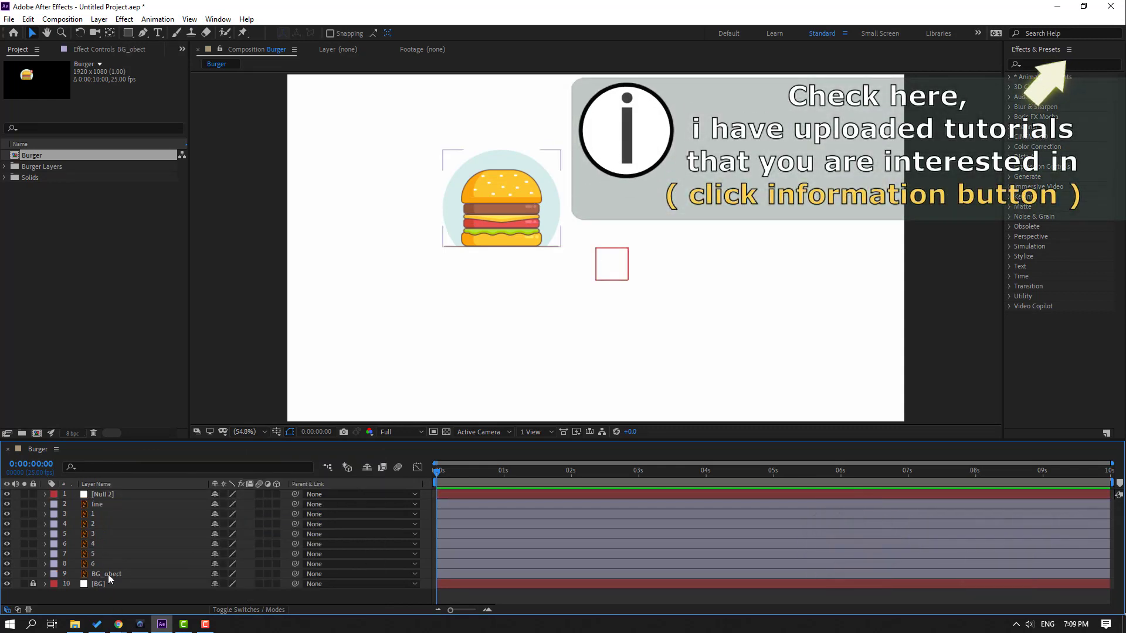
left_click(100, 574)
left_click(97, 504, "shift")
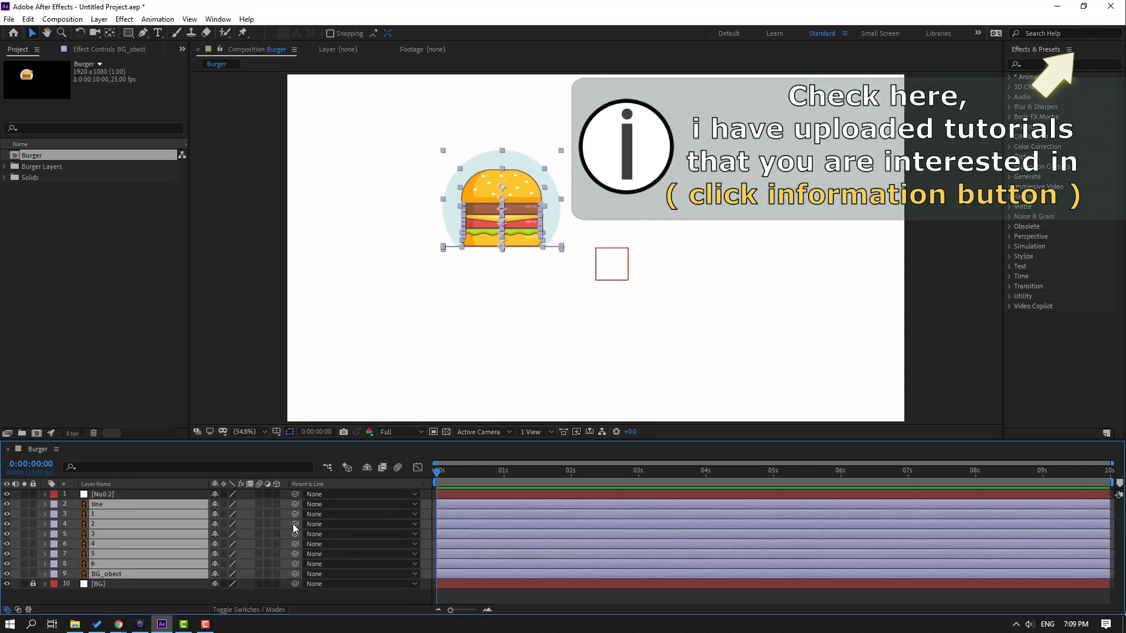
left_click_drag(294, 504, 106, 494)
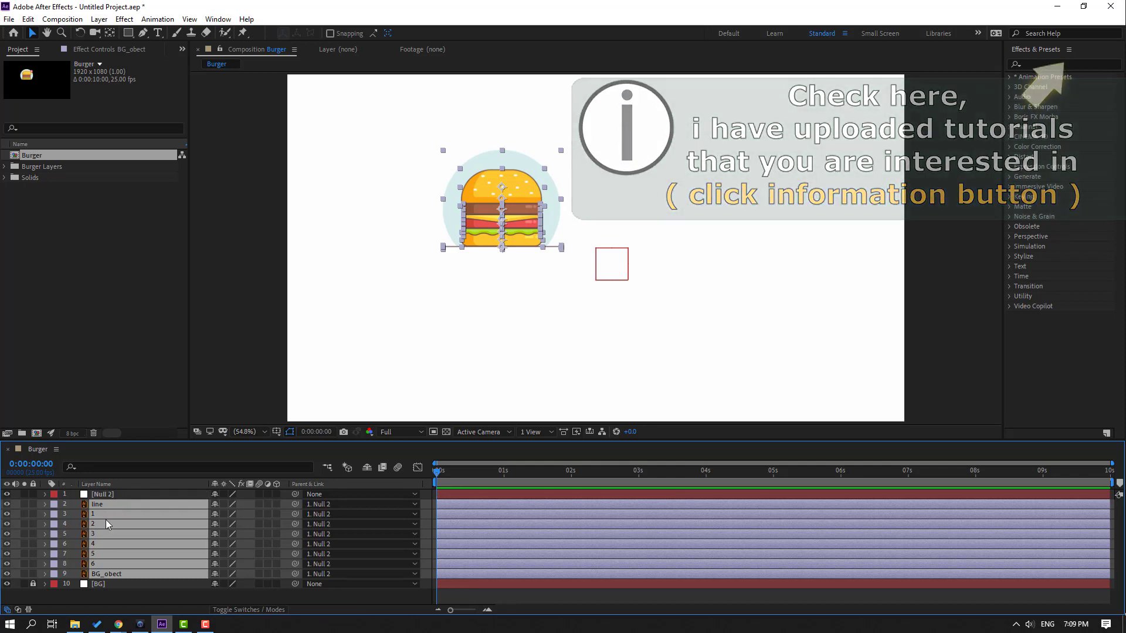
Scale the null to 138%, move it to centre the burger, then delete the null
left_click(103, 494)
scroll(521, 227, "down", 3)
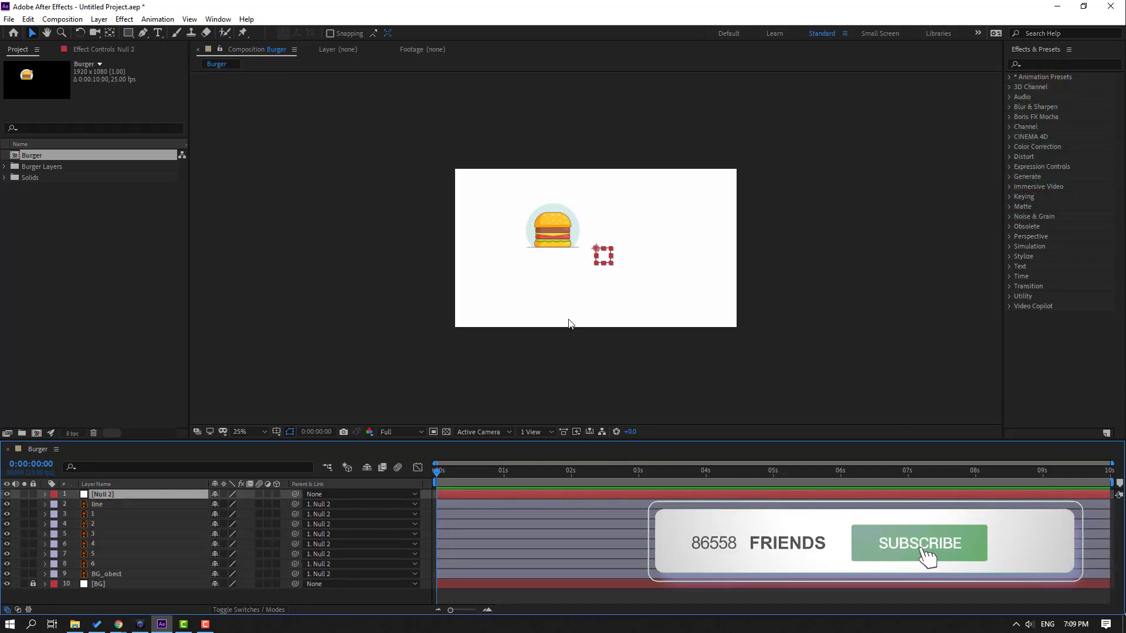
left_click_drag(623, 275, 656, 279)
key("s")
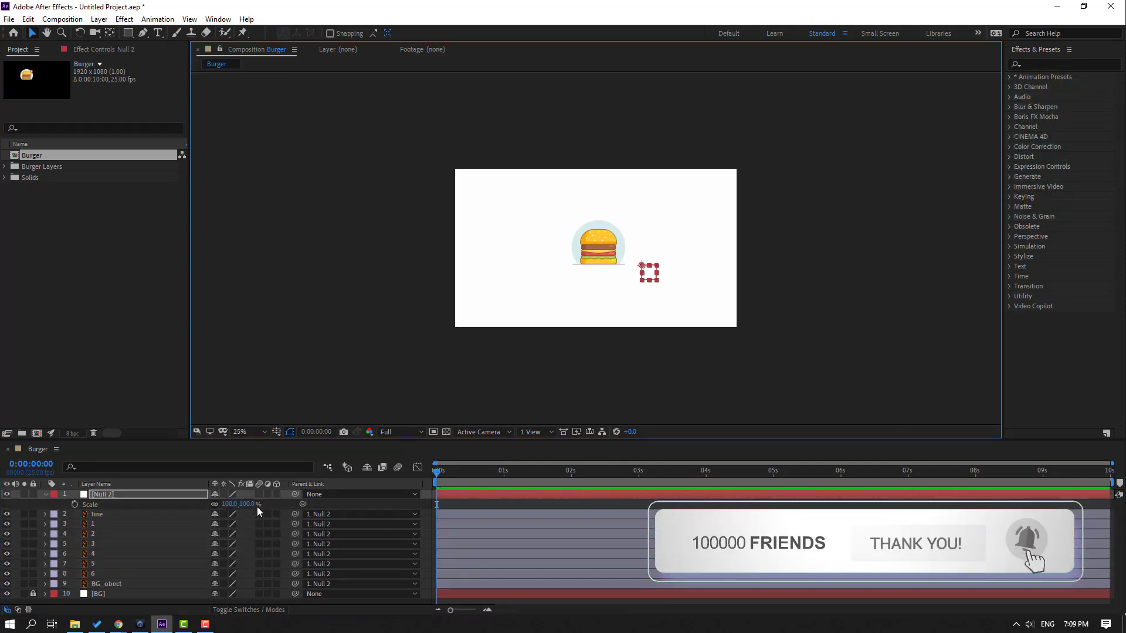
left_click_drag(232, 505, 278, 498)
left_click_drag(658, 283, 689, 310)
left_click(111, 502)
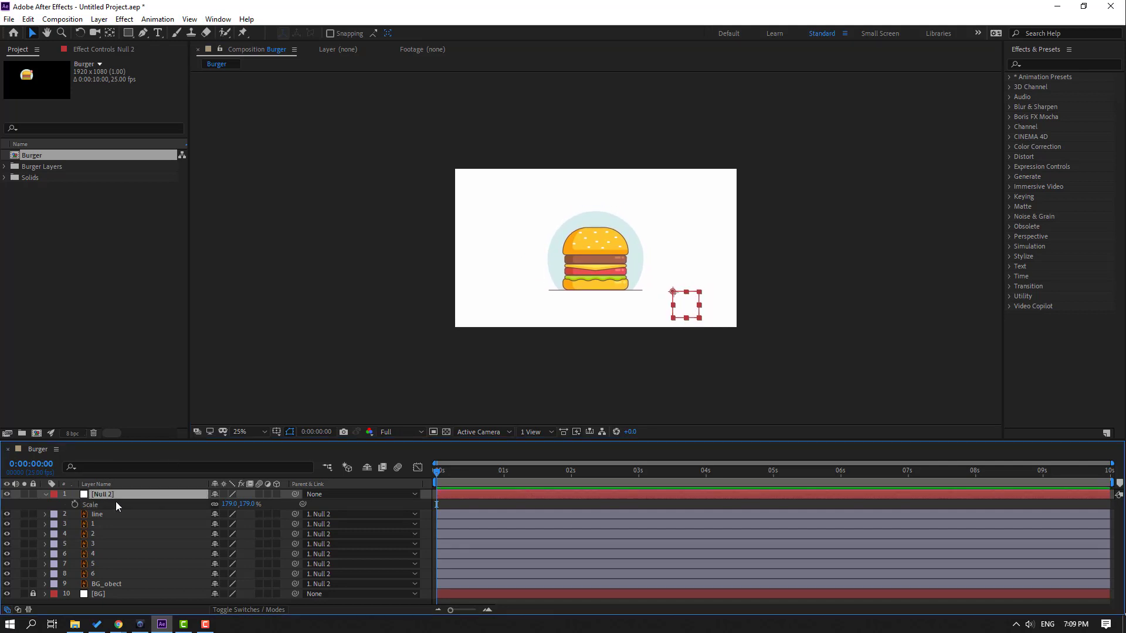
key("Delete")
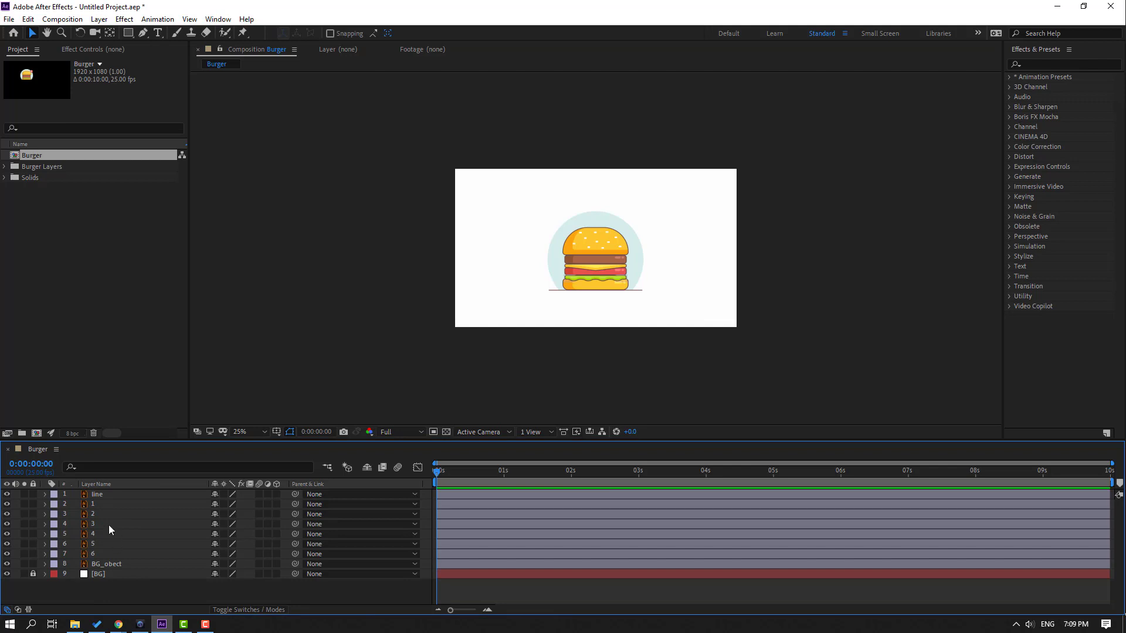
Draw a horizontal Pen-tool line just below the burger's existing base line
left_click(97, 496)
key("slash")
left_click_drag(615, 309, 541, 192)
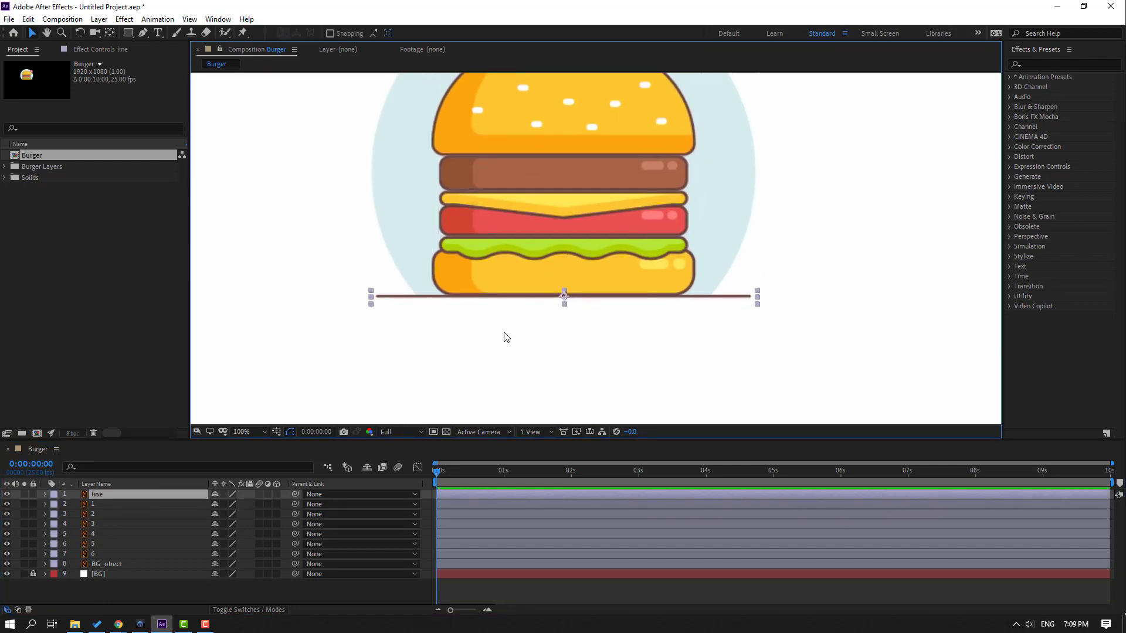
left_click(170, 589)
left_click(143, 34)
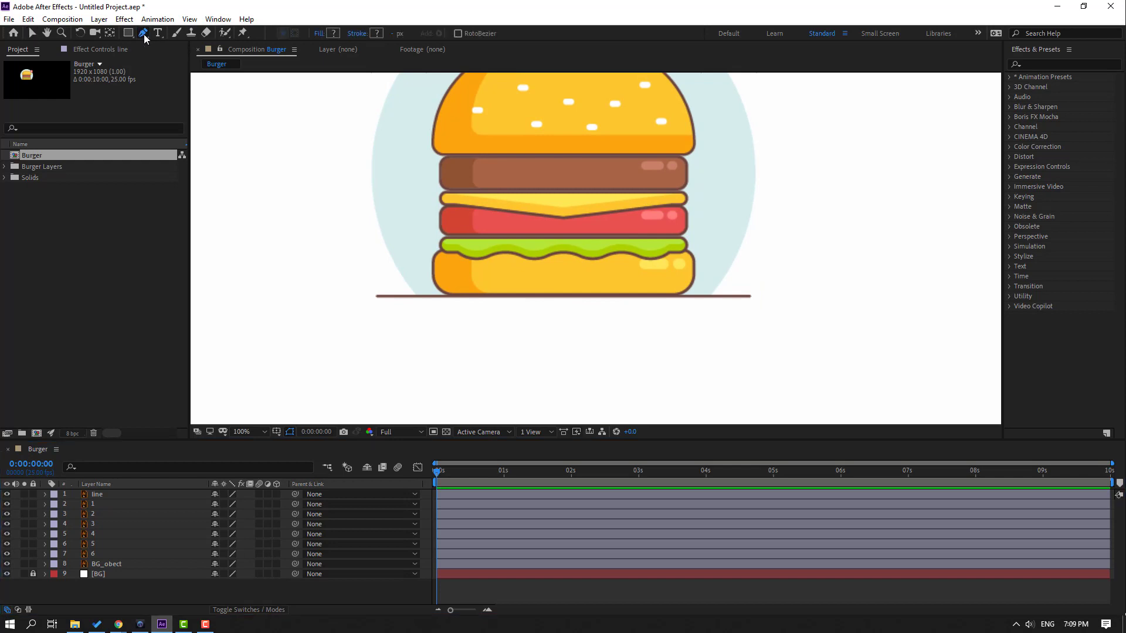
left_click(377, 311)
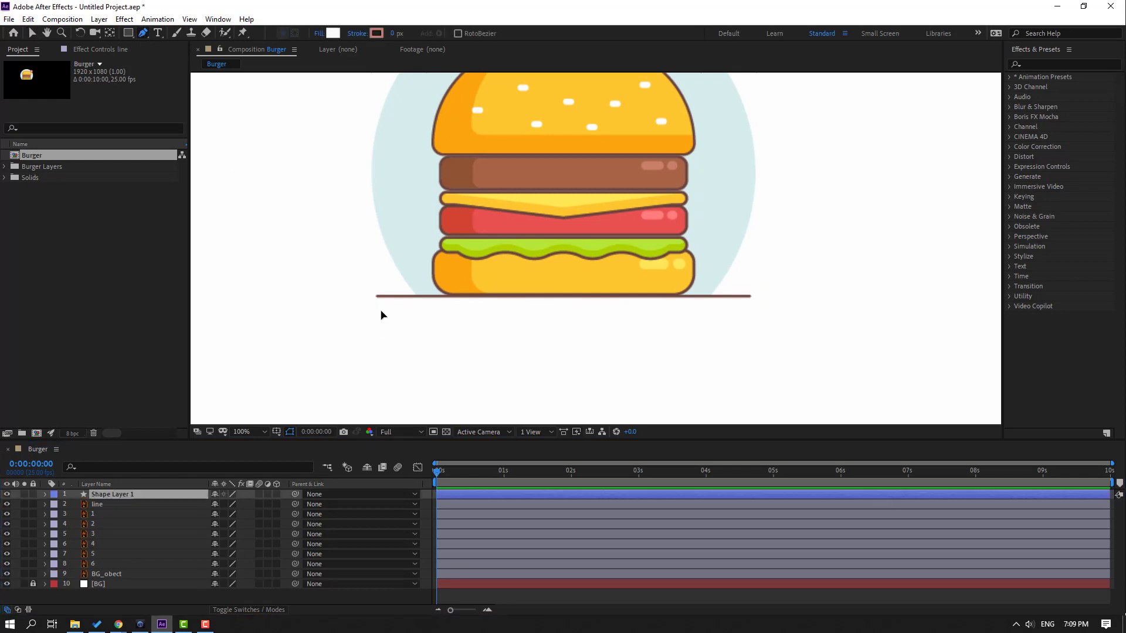
left_click(751, 312)
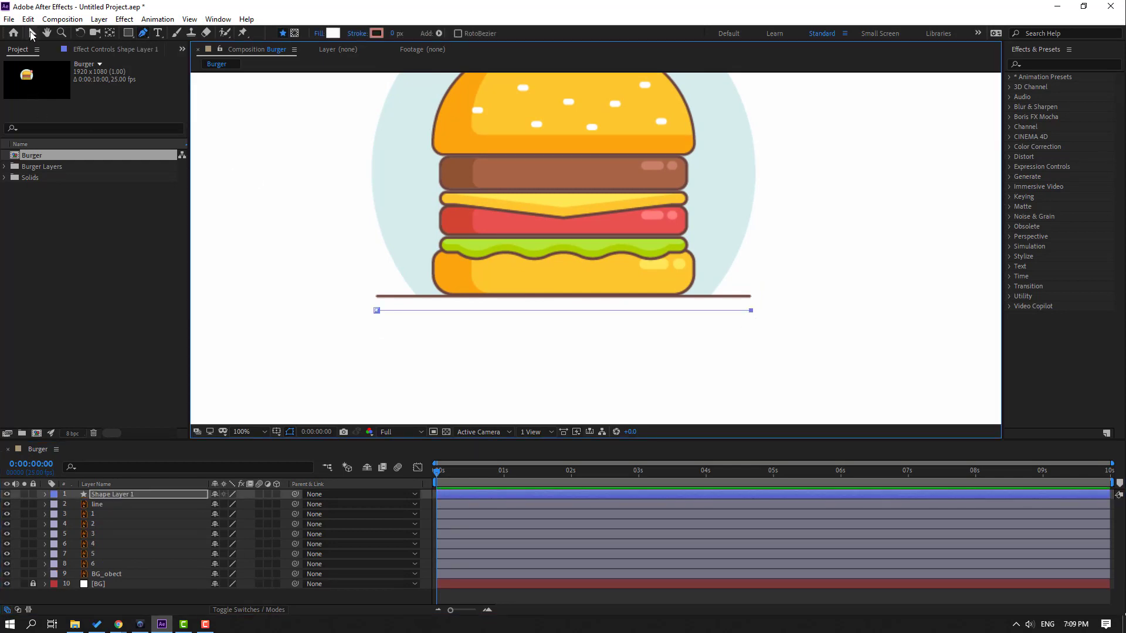
left_click(31, 33)
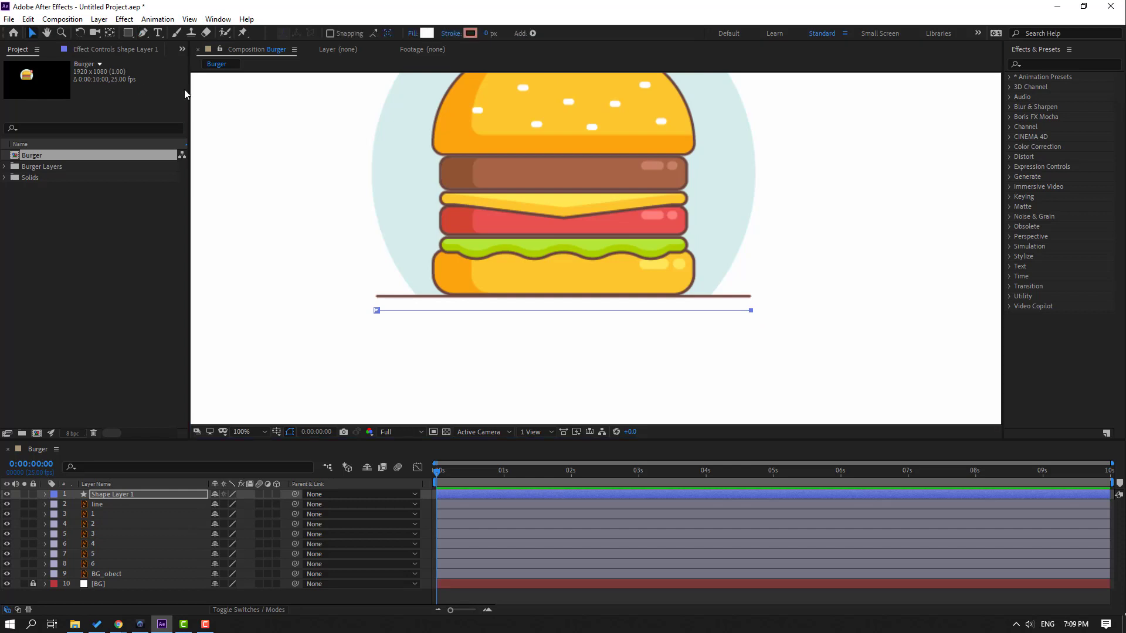
Give the new line no fill and a brown 664640 stroke at 5 px
left_click(412, 34)
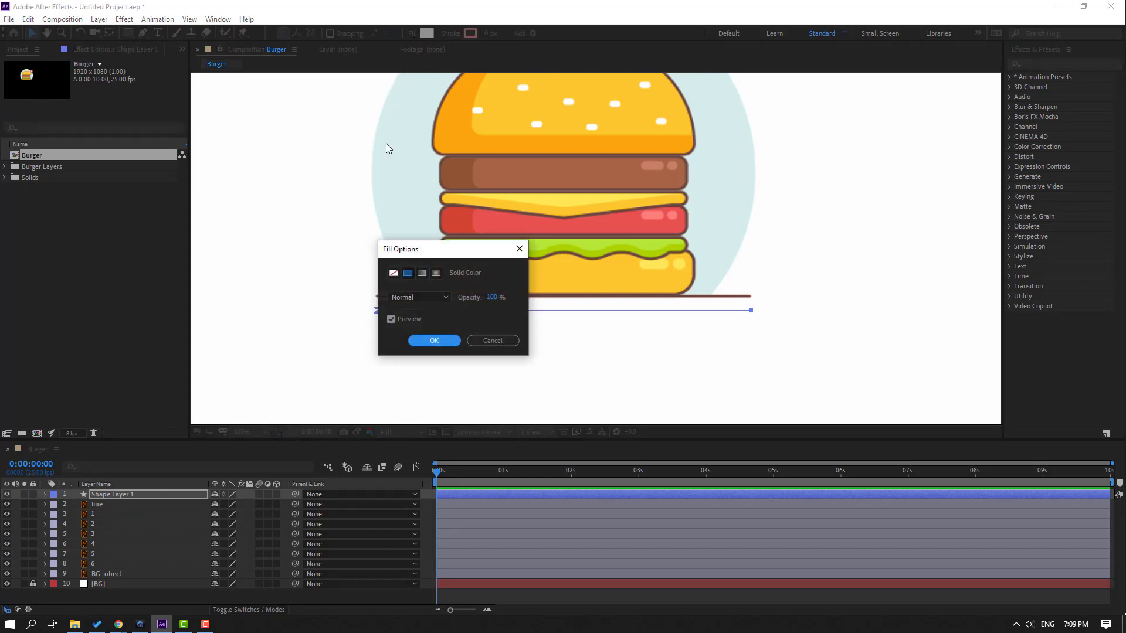
left_click(393, 273)
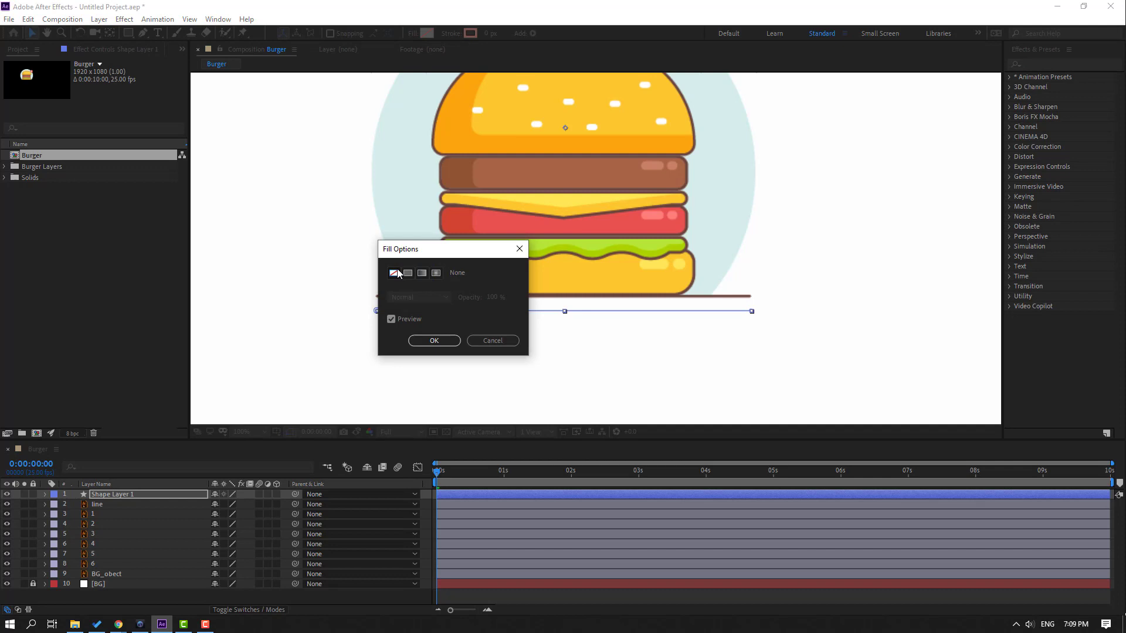
left_click(425, 342)
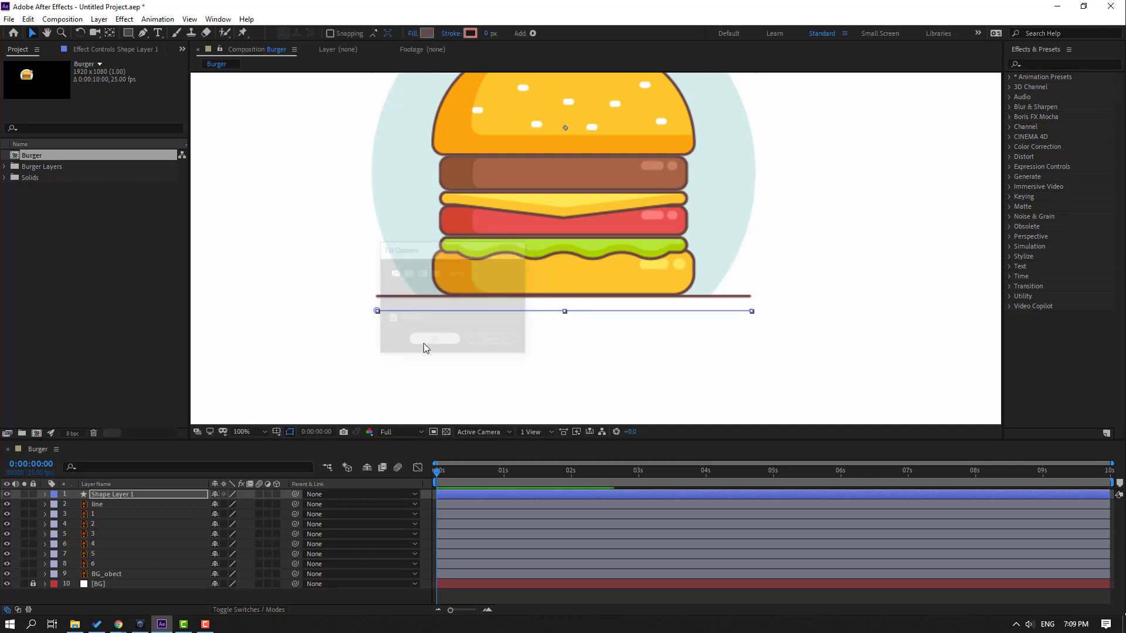
left_click(473, 35)
left_click_drag(709, 469, 696, 514)
left_click(882, 433)
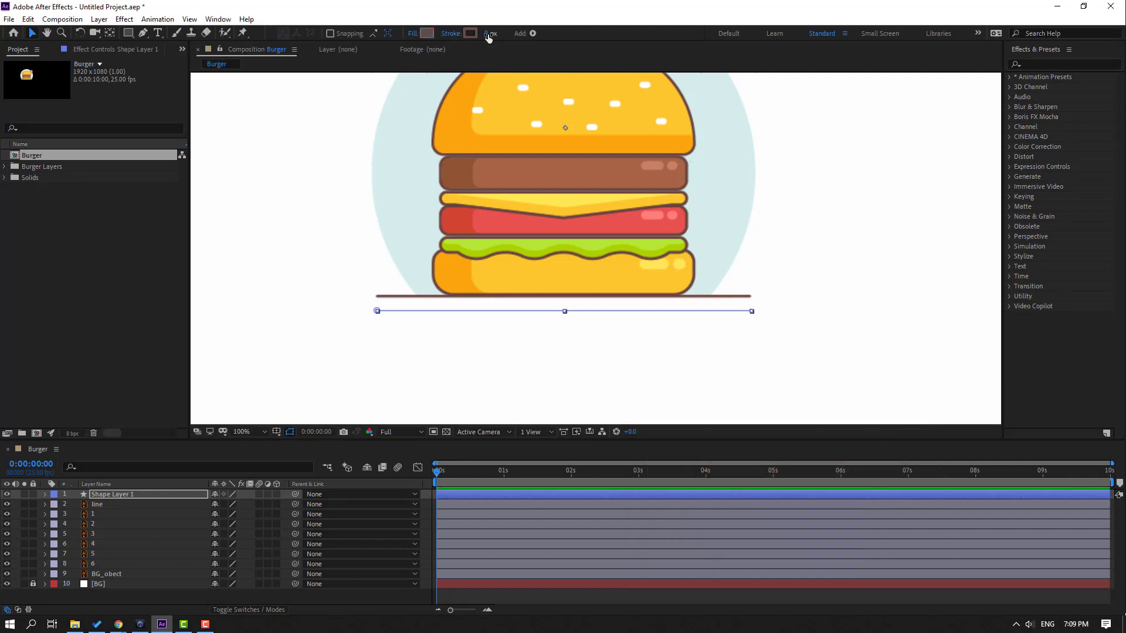
left_click_drag(490, 33, 498, 45)
scroll(878, 365, "down", 1)
left_click(872, 356)
Delete the old line layer and rename the new shape layer 'line'
scroll(589, 364, "up", 2)
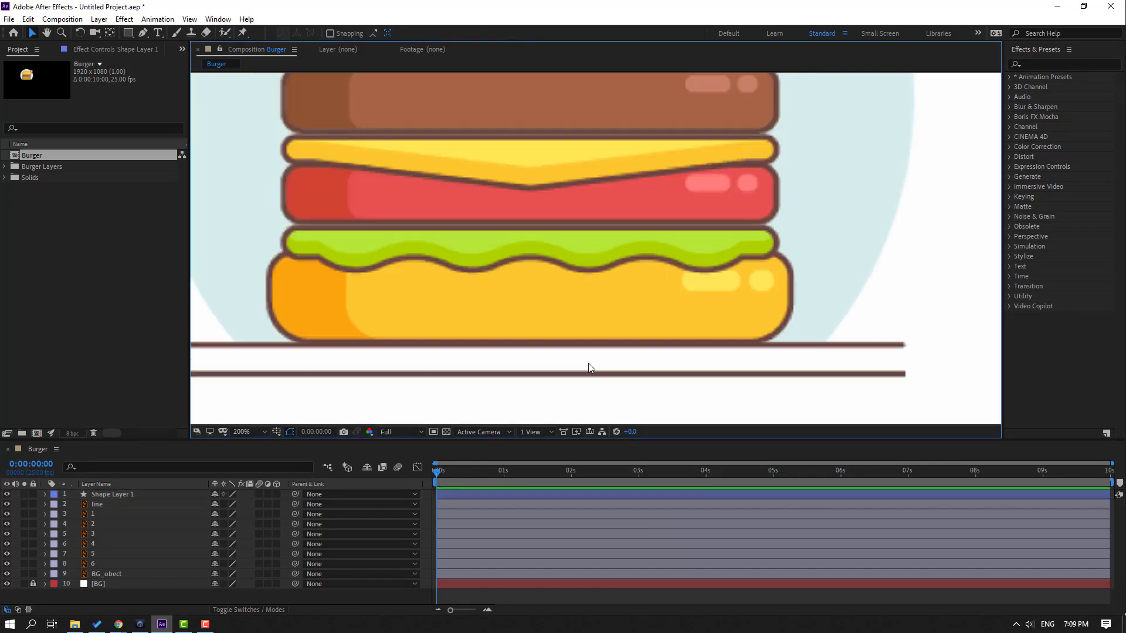
scroll(536, 385, "down", 2)
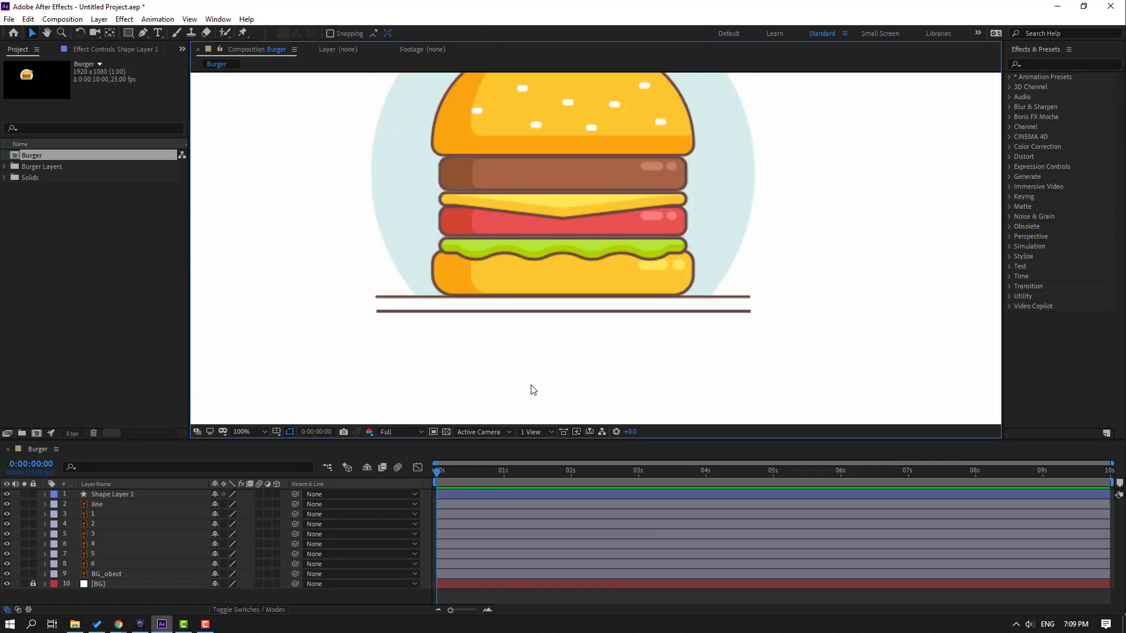
left_click(94, 504)
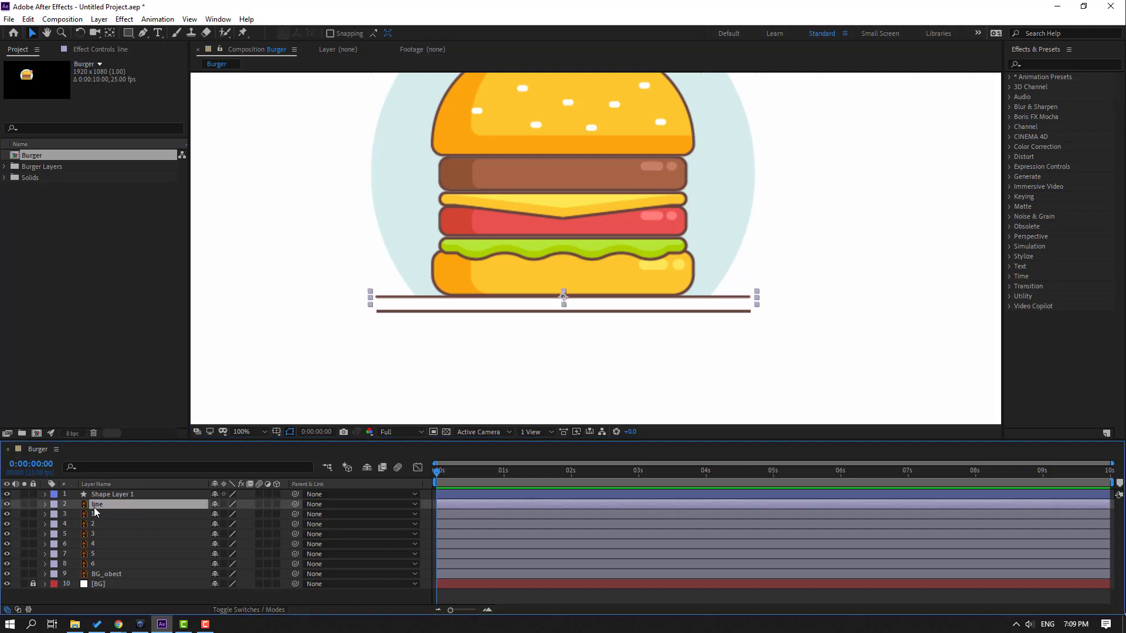
key("Delete")
left_click(136, 494)
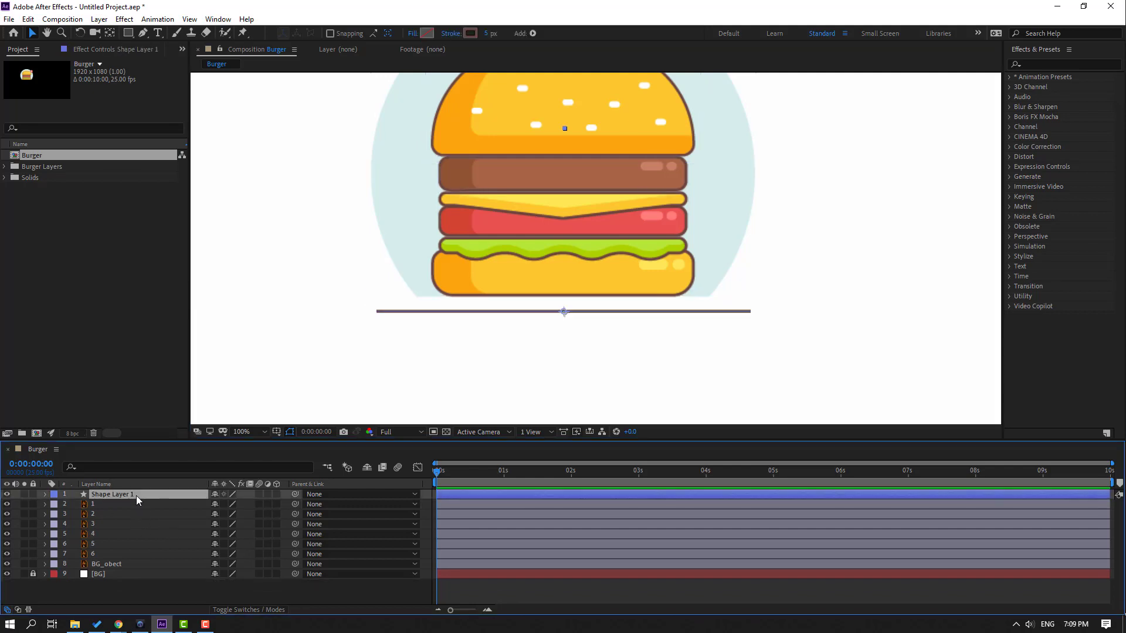
key("Return")
type("line")
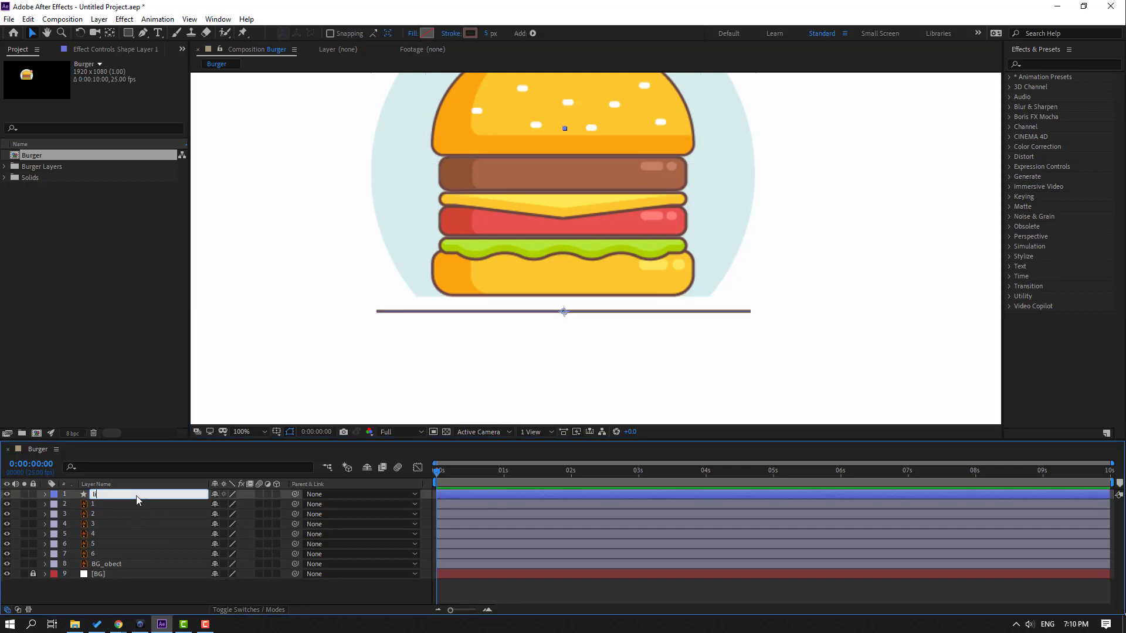
key("Return")
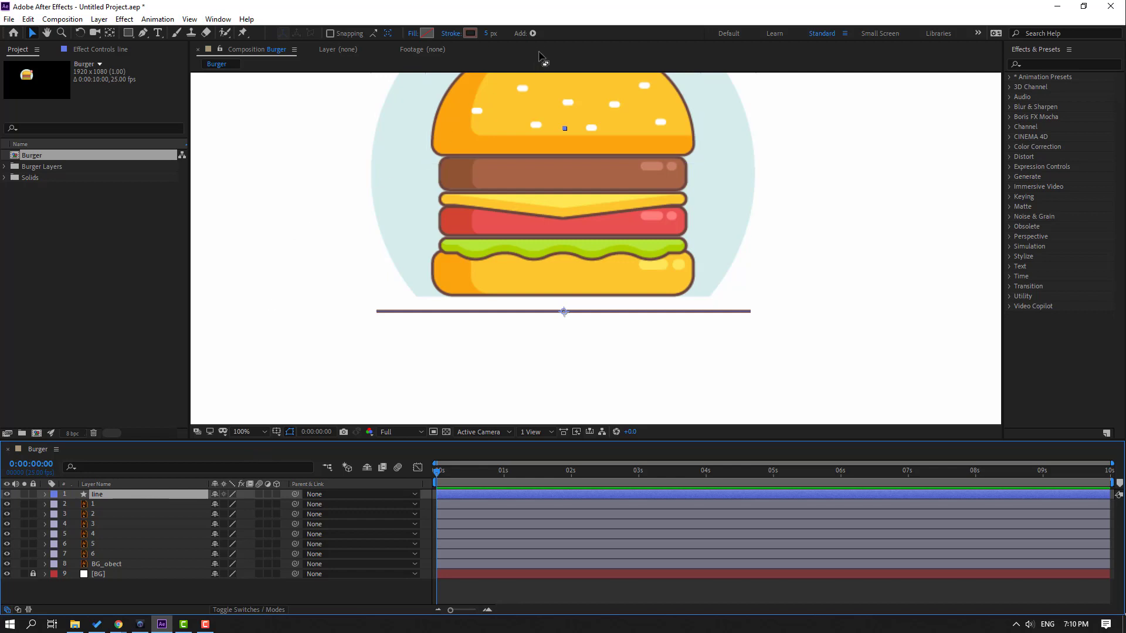
Add Trim Paths to the line, keyframe End at 0% at frame 0, and jump to frame 10
left_click(532, 34)
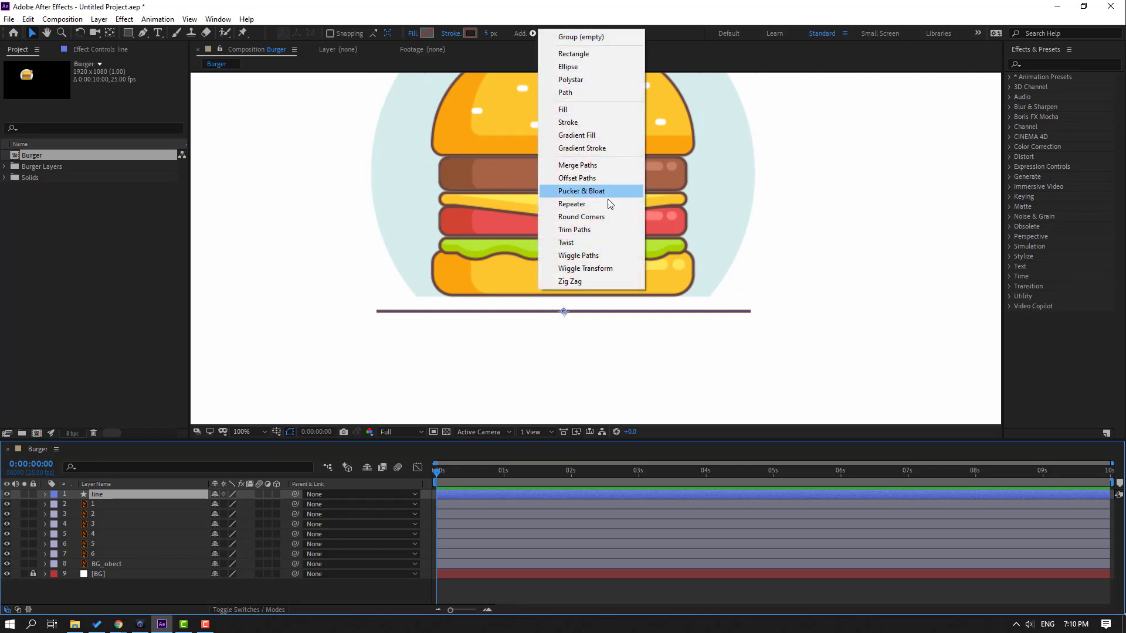
left_click(584, 231)
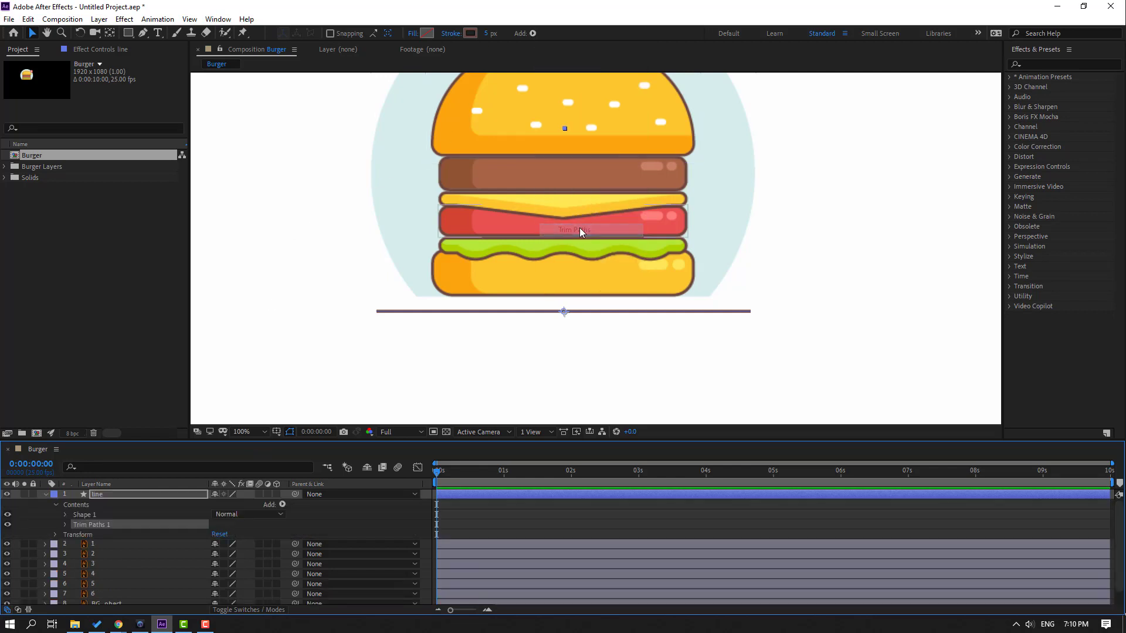
left_click(64, 525)
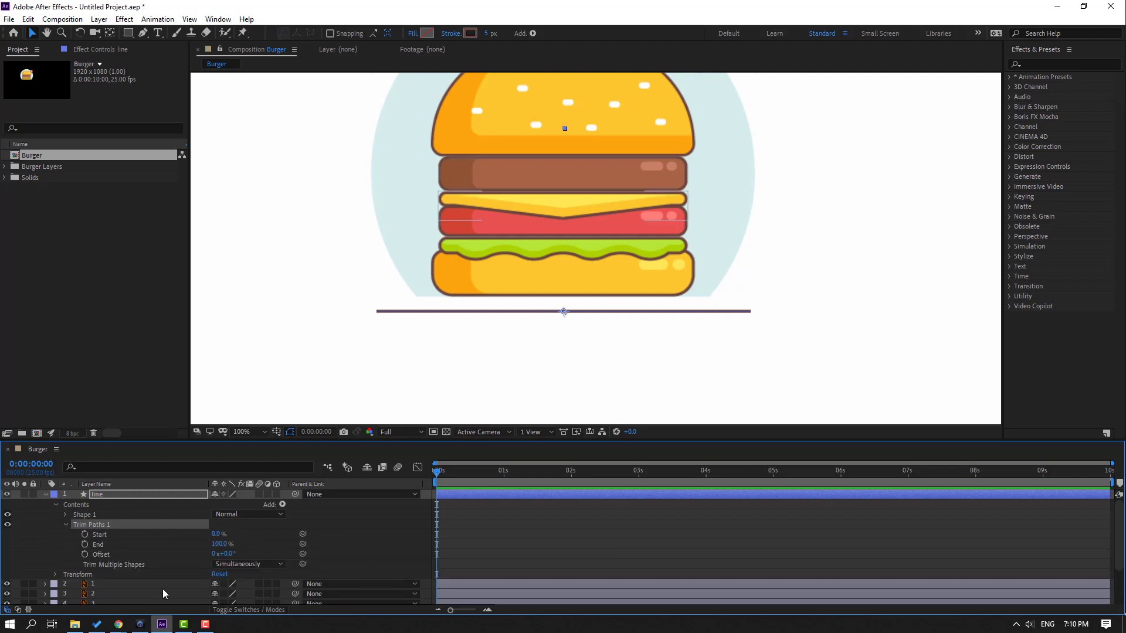
left_click_drag(218, 544, 220, 549)
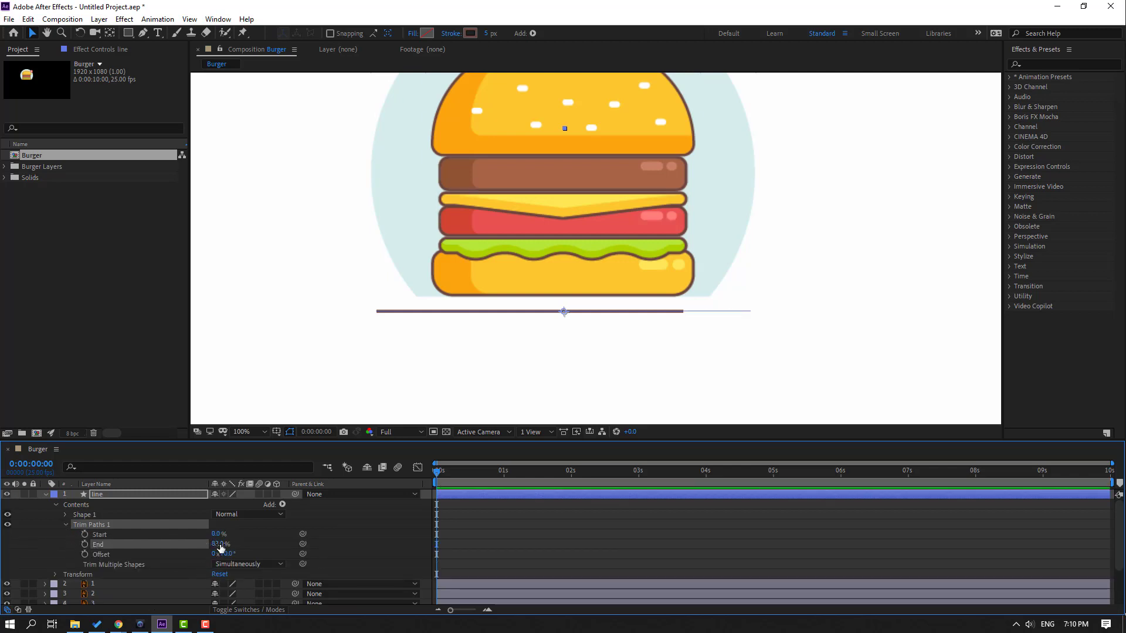
type("0")
key("Return")
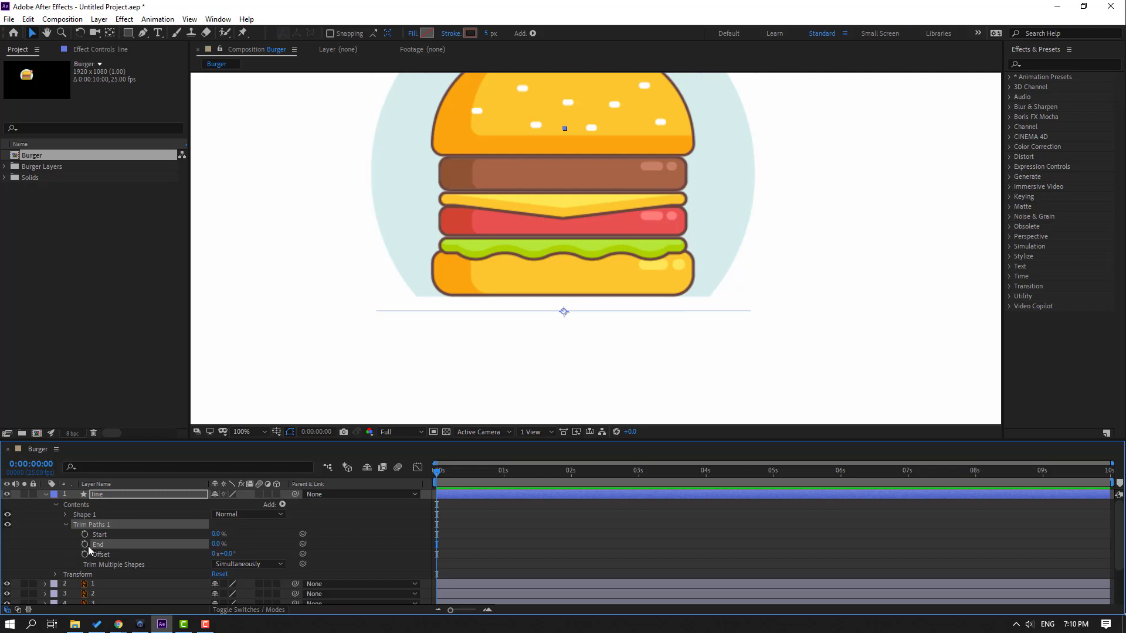
key("shift+Page_Down")
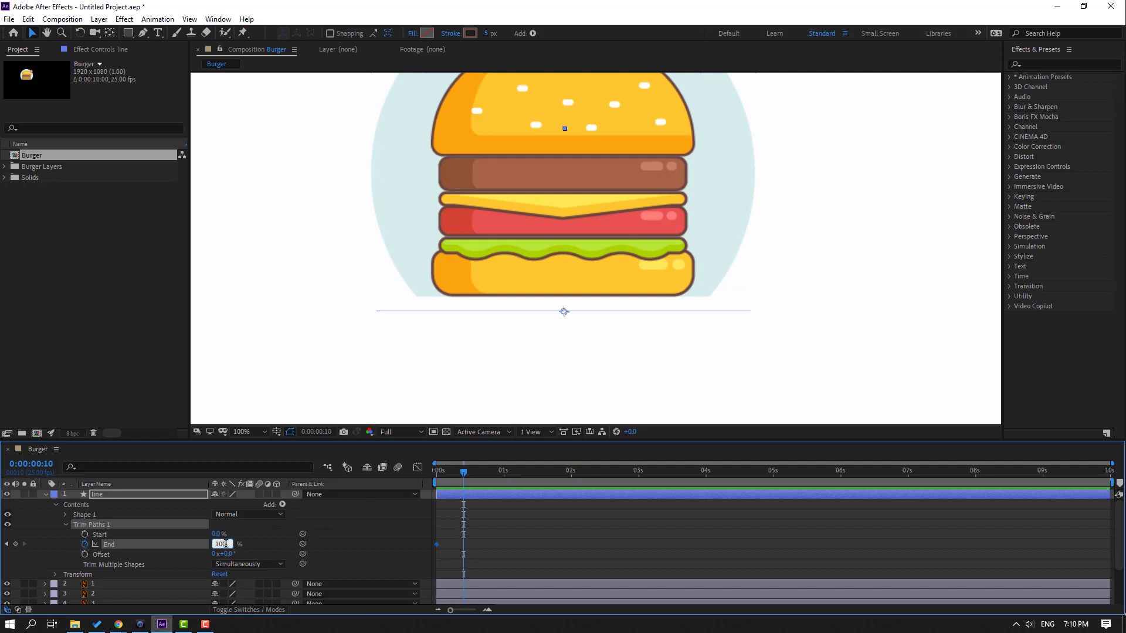
Keyframe End at 100% at frame 10, apply Easy Ease, and shift the second keyframe later
key("Return")
left_click_drag(510, 525, 434, 549)
right_click(436, 546)
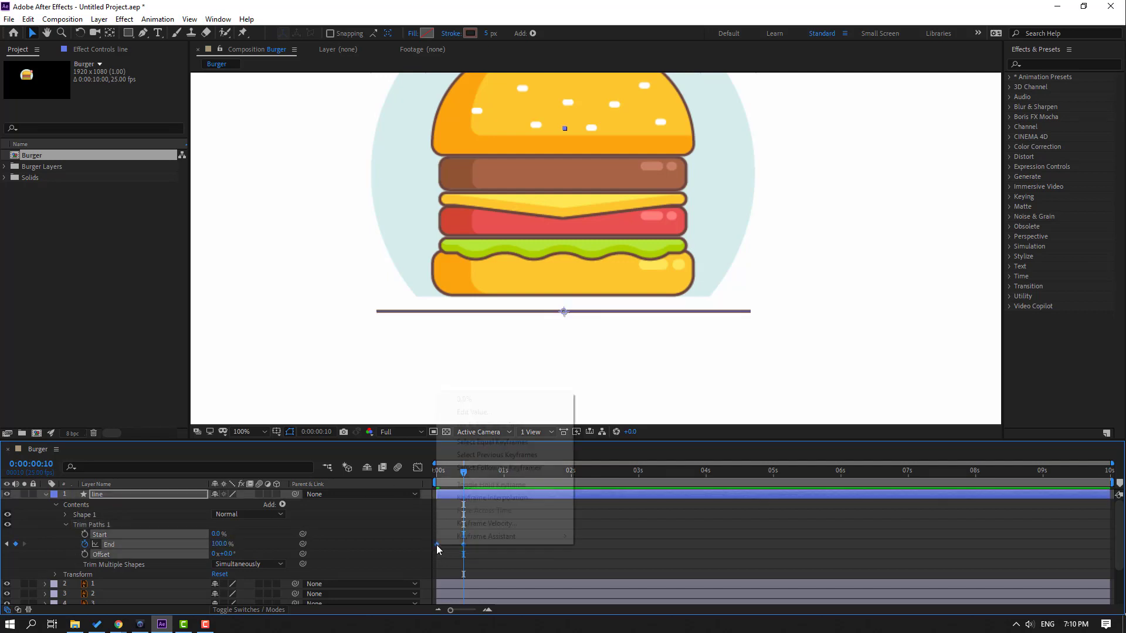
mouse_move(510, 536)
left_click(583, 457)
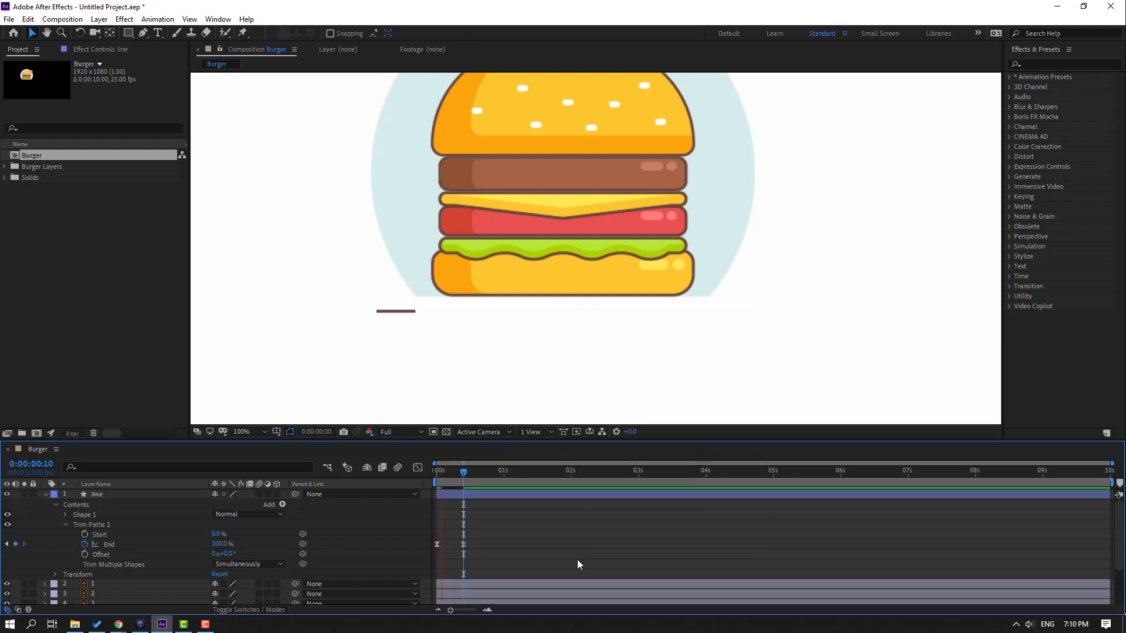
left_click_drag(463, 544, 503, 544)
left_click_drag(667, 523, 406, 544)
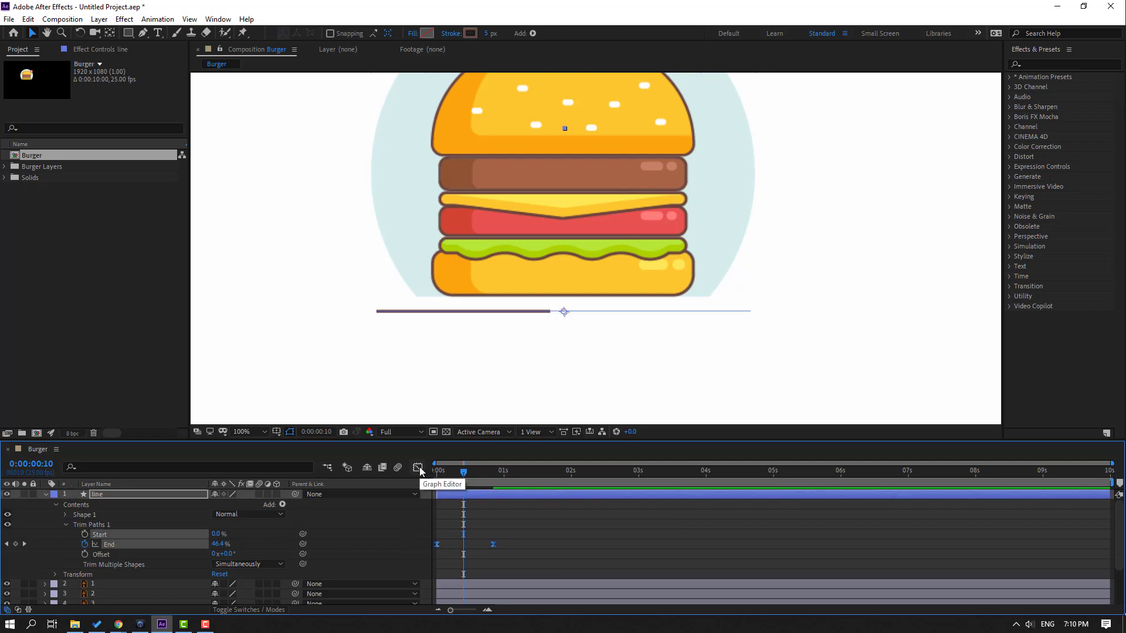
Reshape the End speed curve in the Graph Editor so it peaks early, previewing the result
left_click(417, 467)
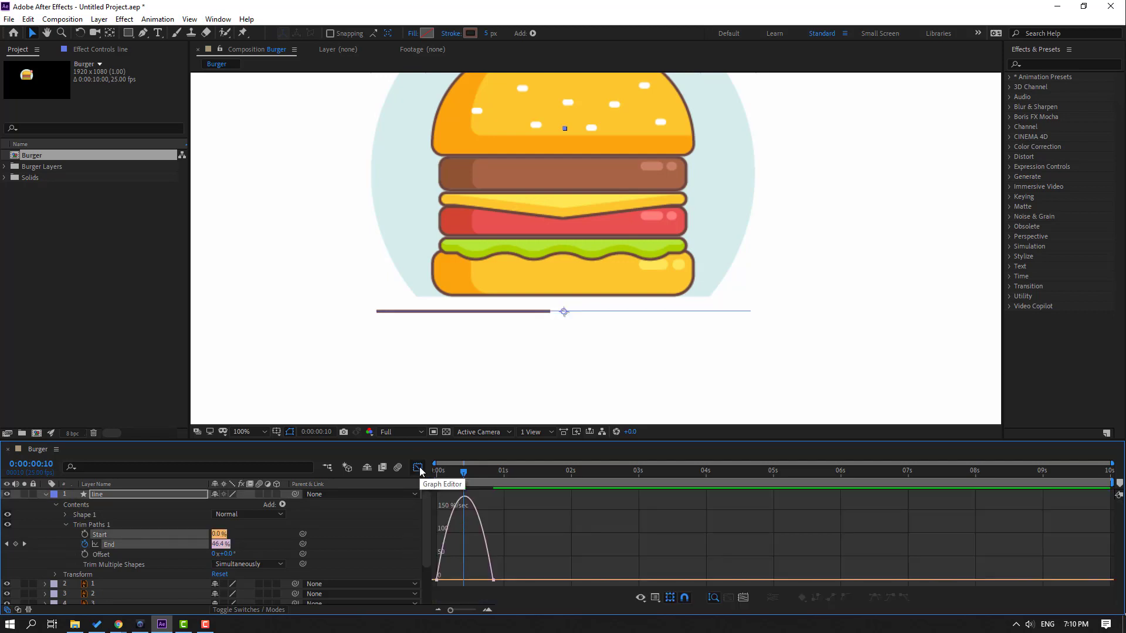
left_click(493, 581)
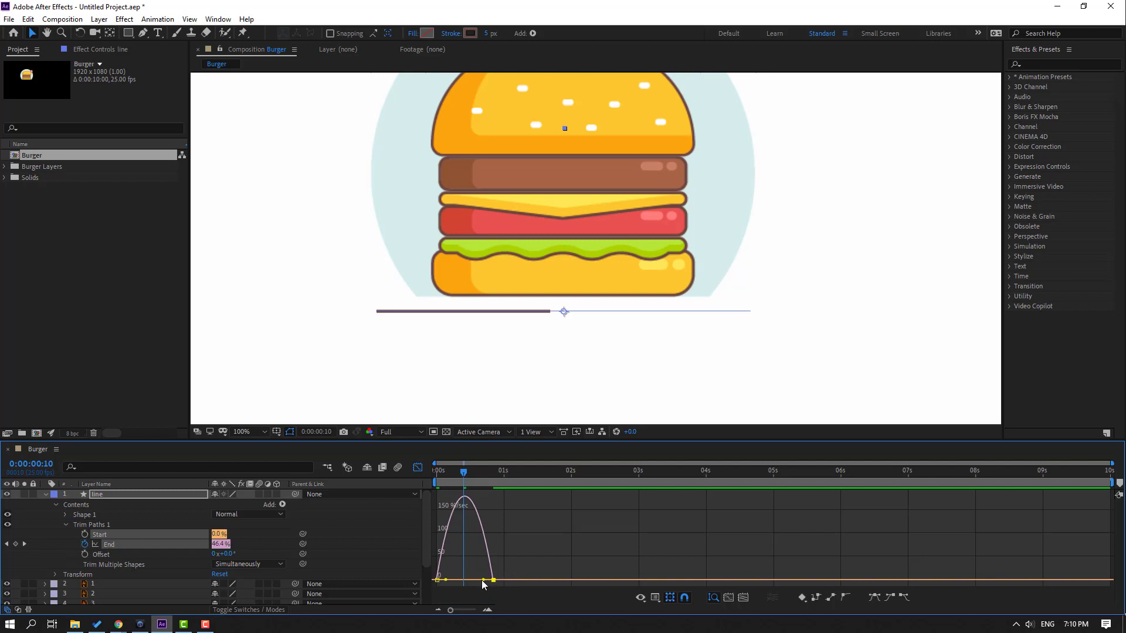
left_click_drag(482, 580, 466, 579)
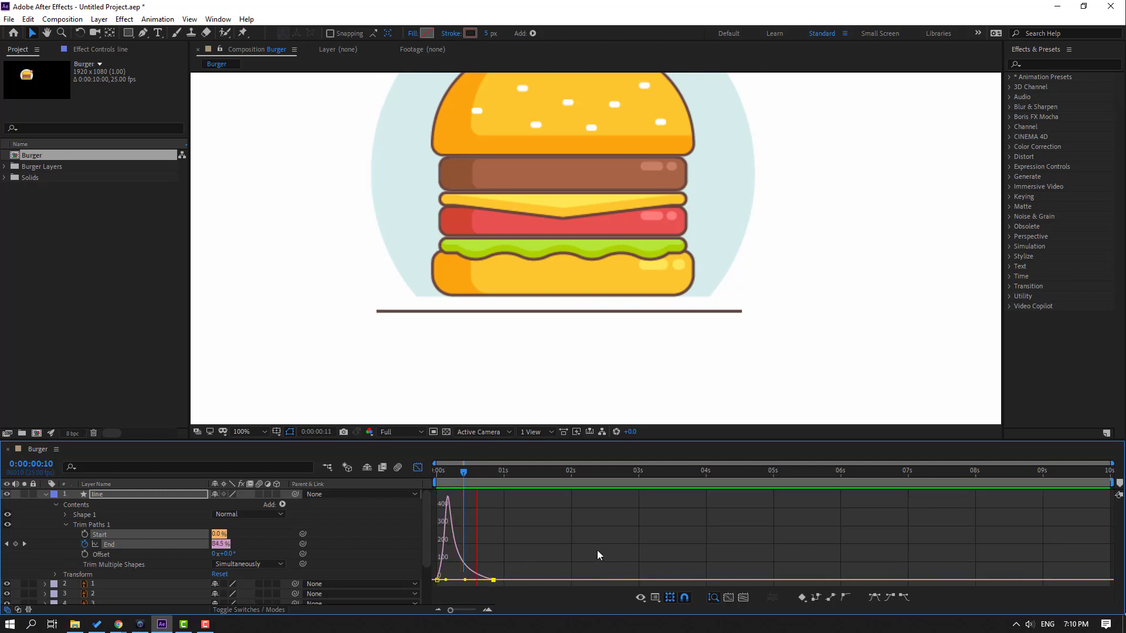
key("space")
key("space")
key("space")
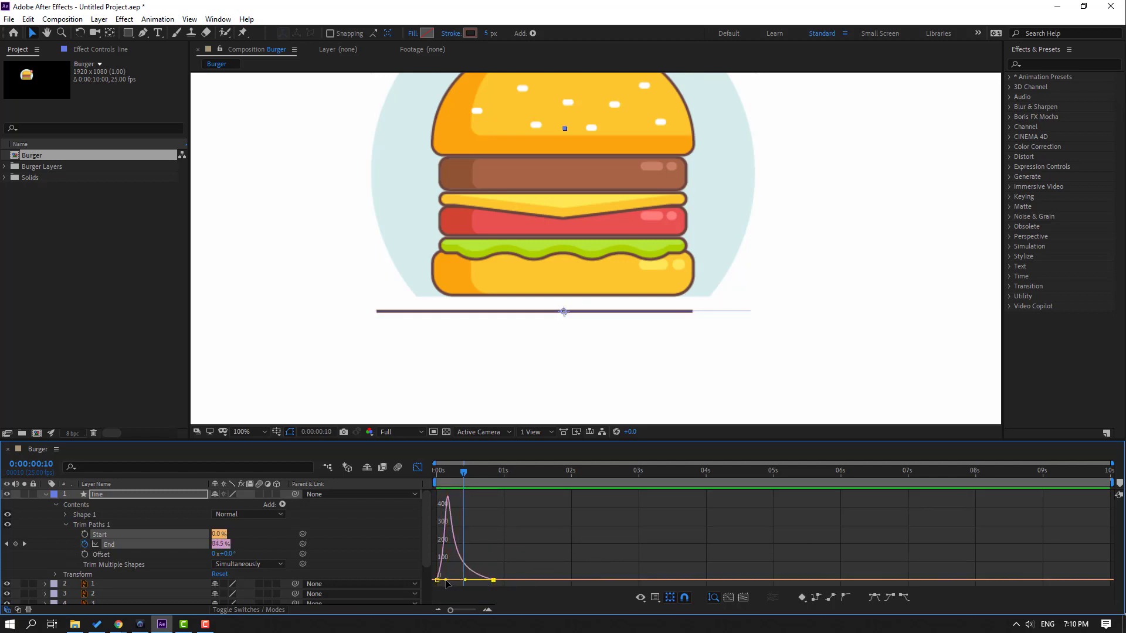
left_click_drag(446, 581, 449, 580)
key("space")
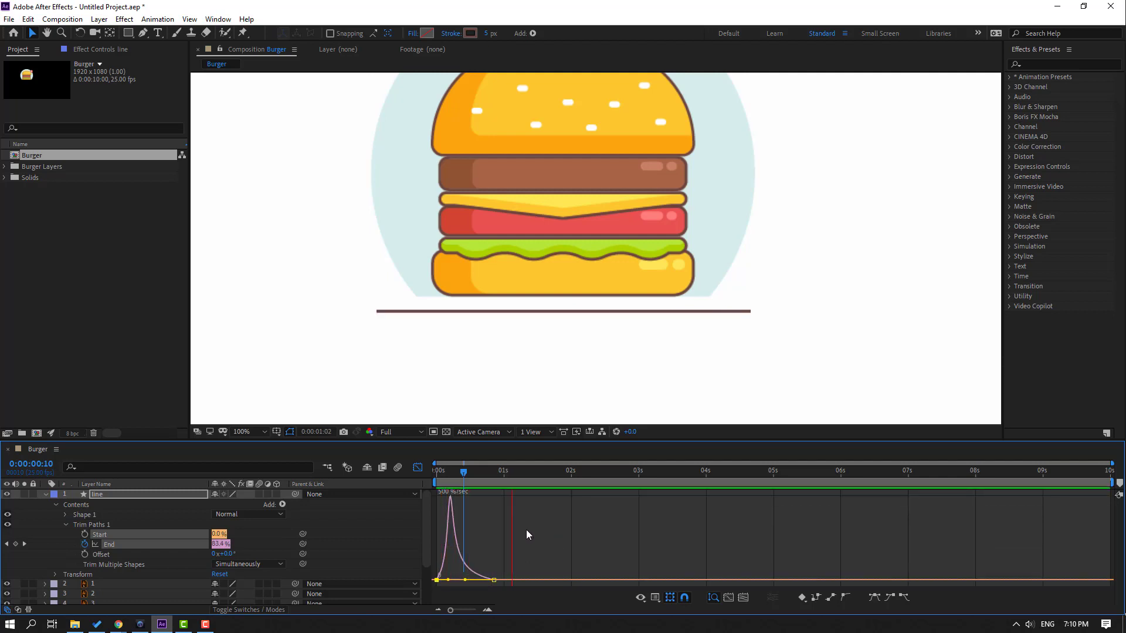
key("space")
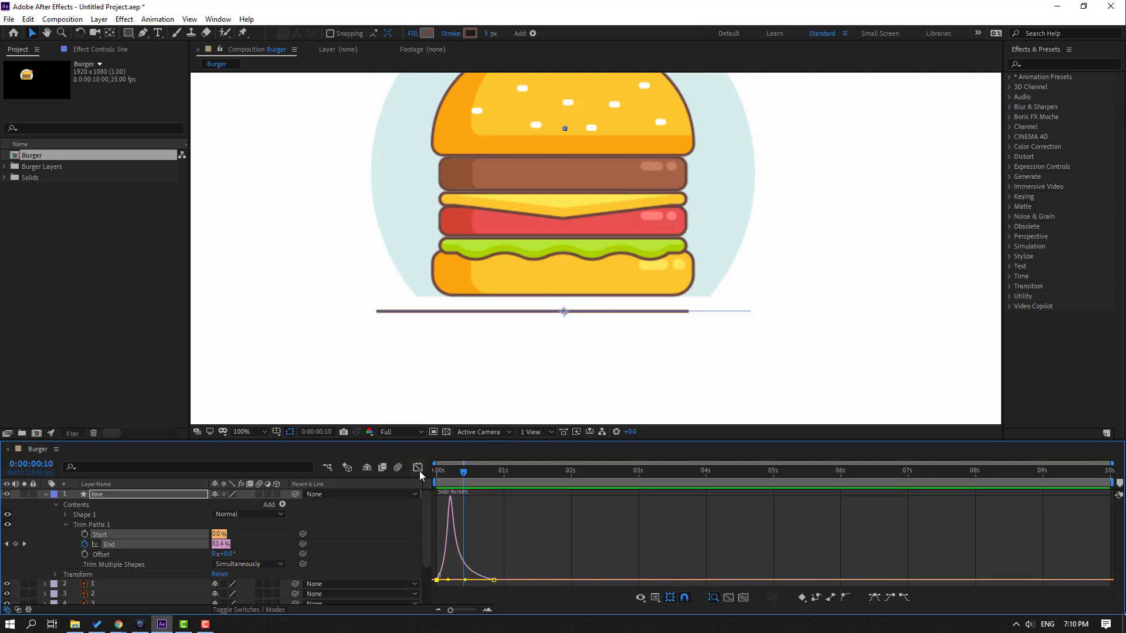
Leave the Graph Editor, collapse the line layer, and drag the line up beneath the bottom bun at 1:09
left_click(420, 470)
left_click(46, 494)
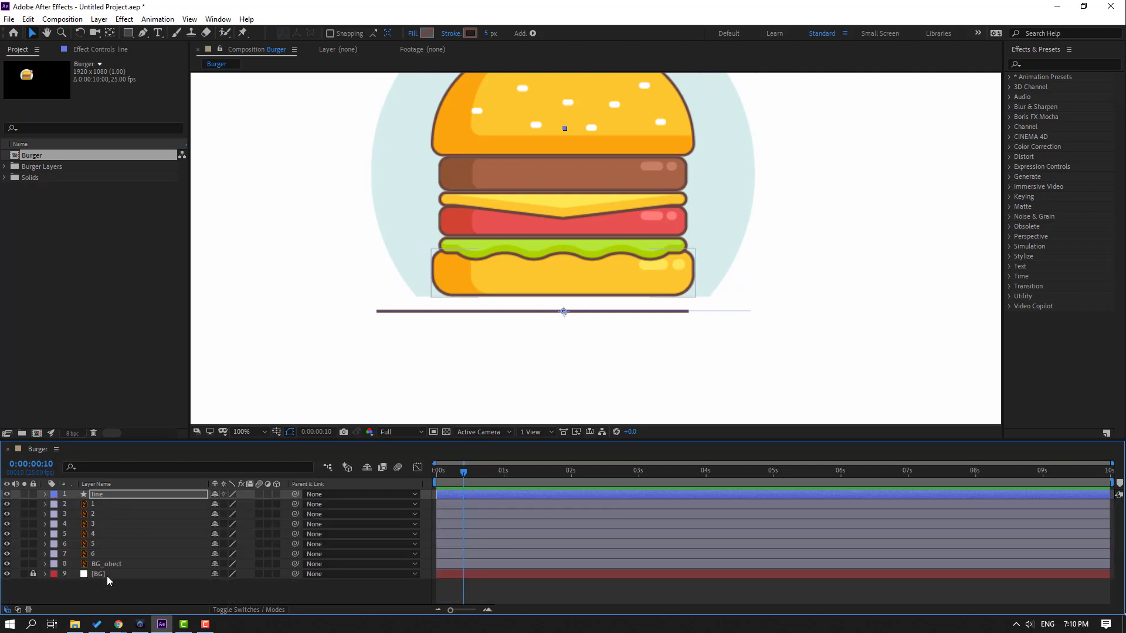
key("comma")
left_click(95, 496)
key("period")
key("period")
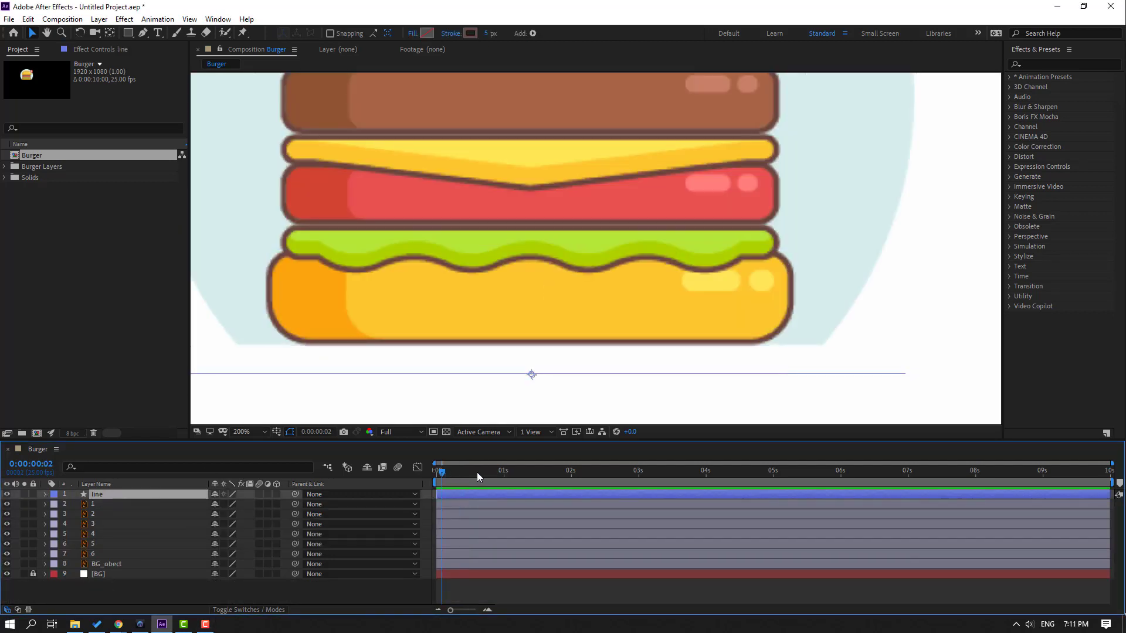
left_click_drag(477, 473, 534, 473)
left_click_drag(532, 382, 557, 350)
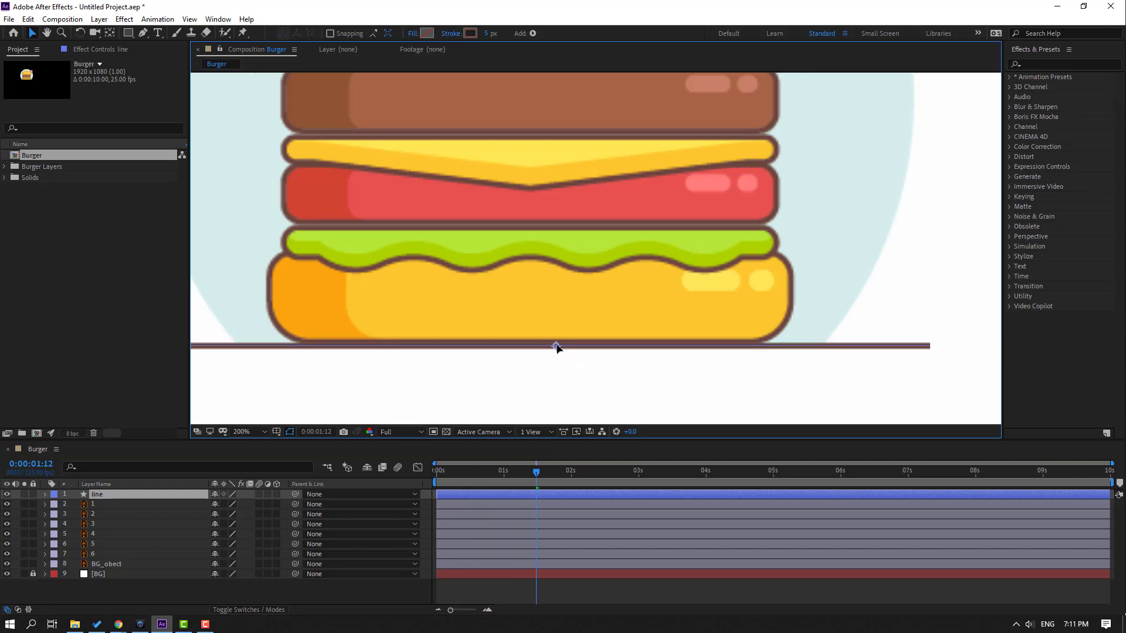
key("comma")
key("comma")
key("comma")
key("comma")
left_click(492, 346)
key("period")
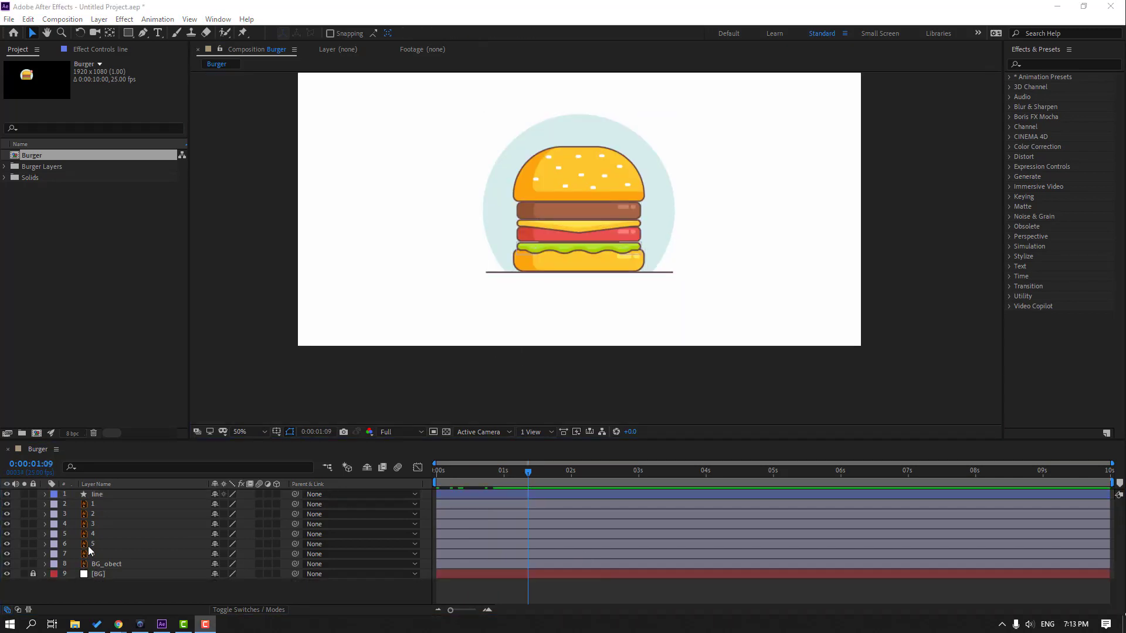
Hide ingredient layers 1–5 and select the bottom bun layer 6
left_click(94, 544)
left_click(93, 532, "shift")
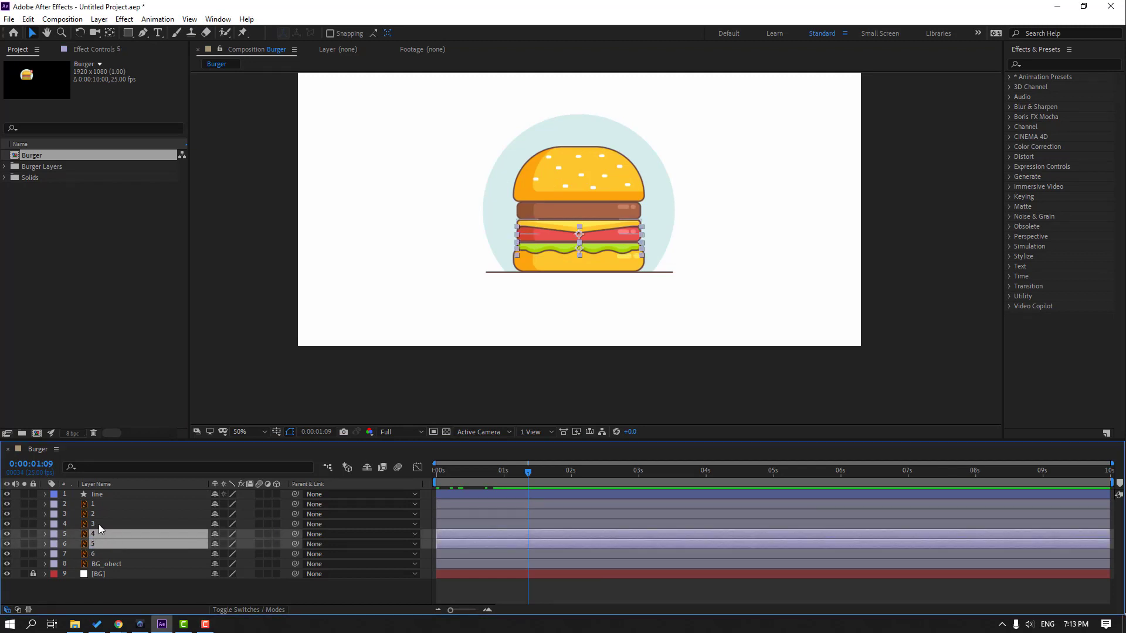
left_click(98, 524, "shift")
left_click(99, 515, "shift")
left_click(99, 505, "shift")
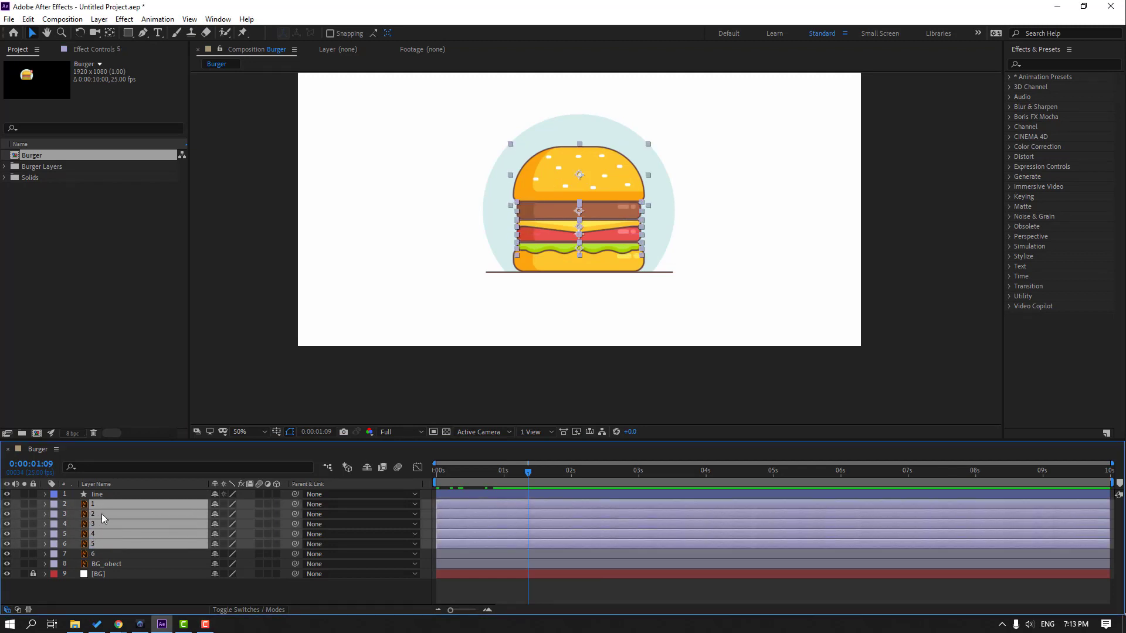
left_click(7, 513)
left_click(165, 581)
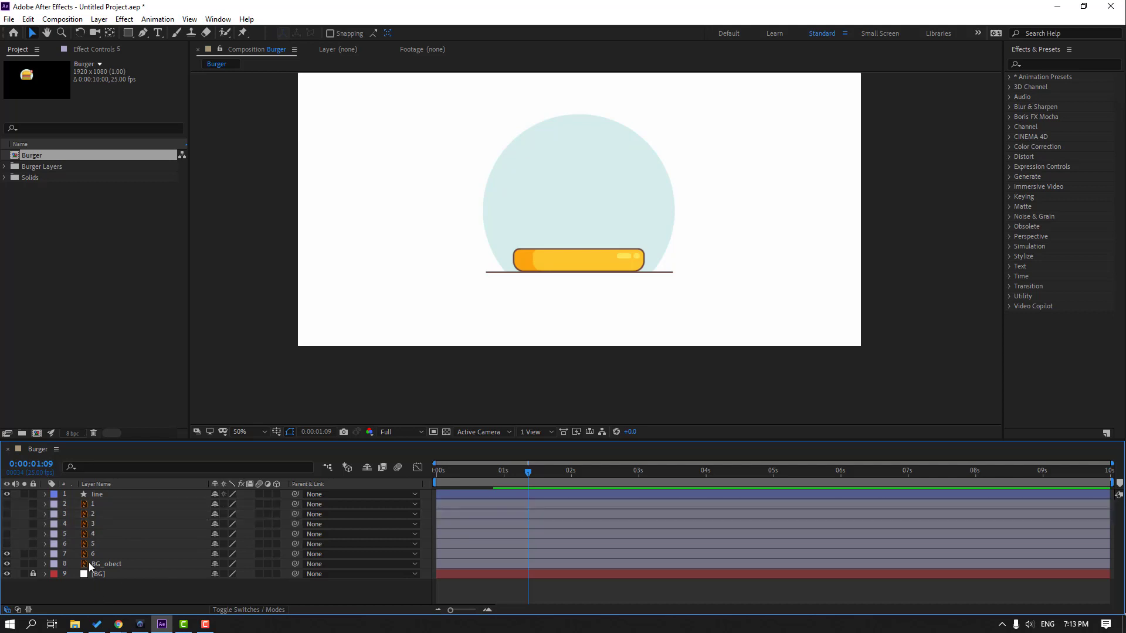
left_click(93, 554)
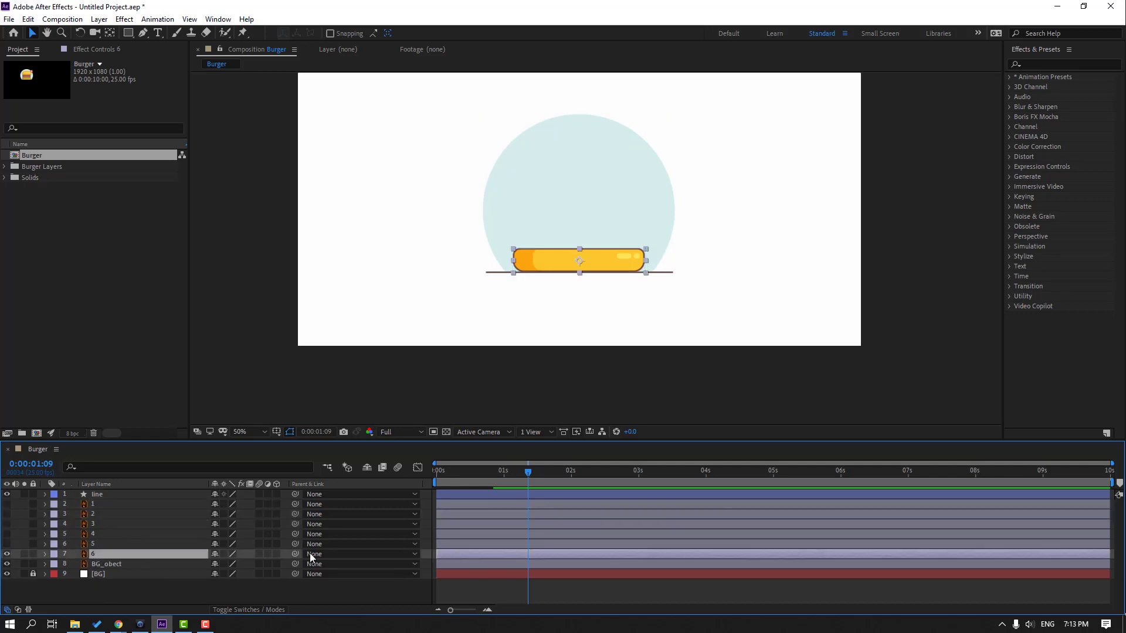
left_click_drag(485, 475, 445, 478)
Keyframe the bun's Position from frame 0, lifted high at frame 14, and back down near 1 s
key("p")
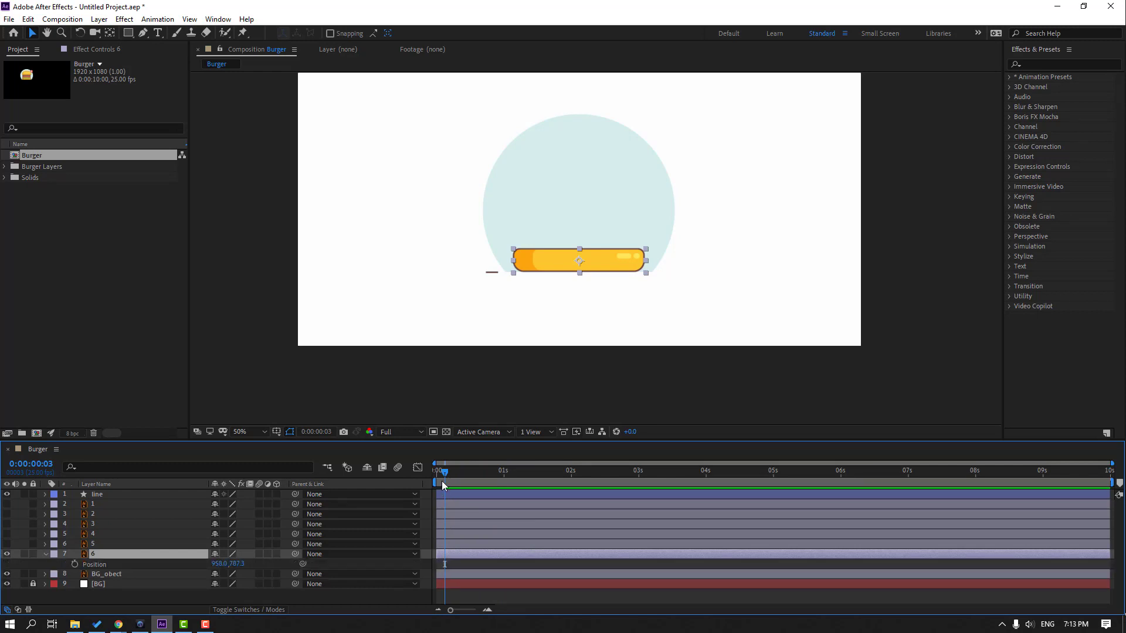
left_click_drag(444, 476, 437, 476)
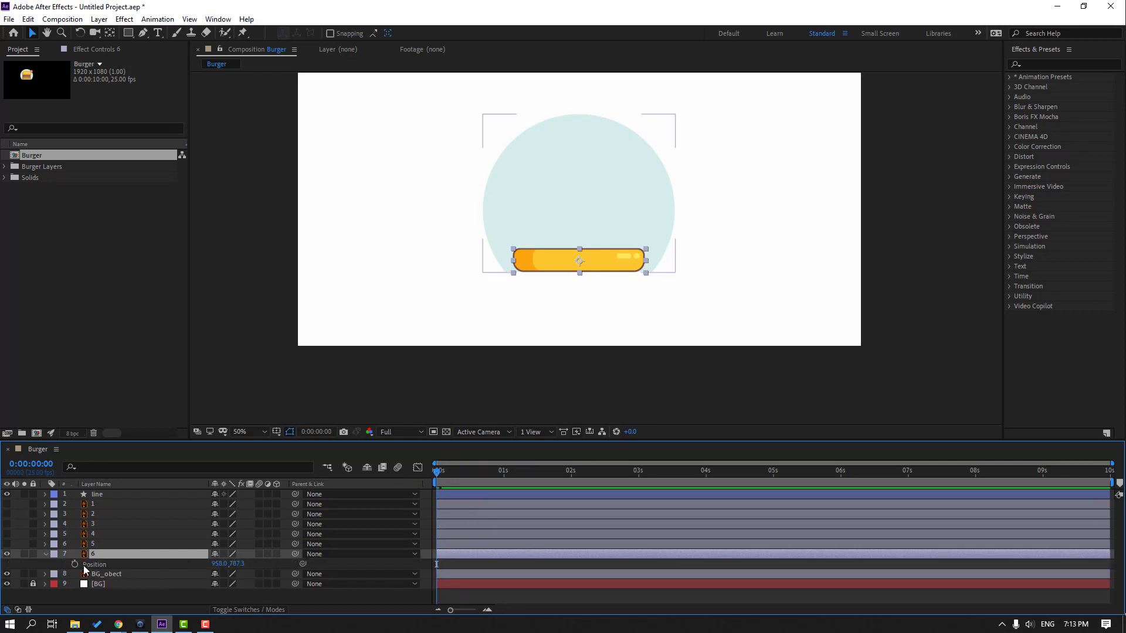
left_click(74, 564)
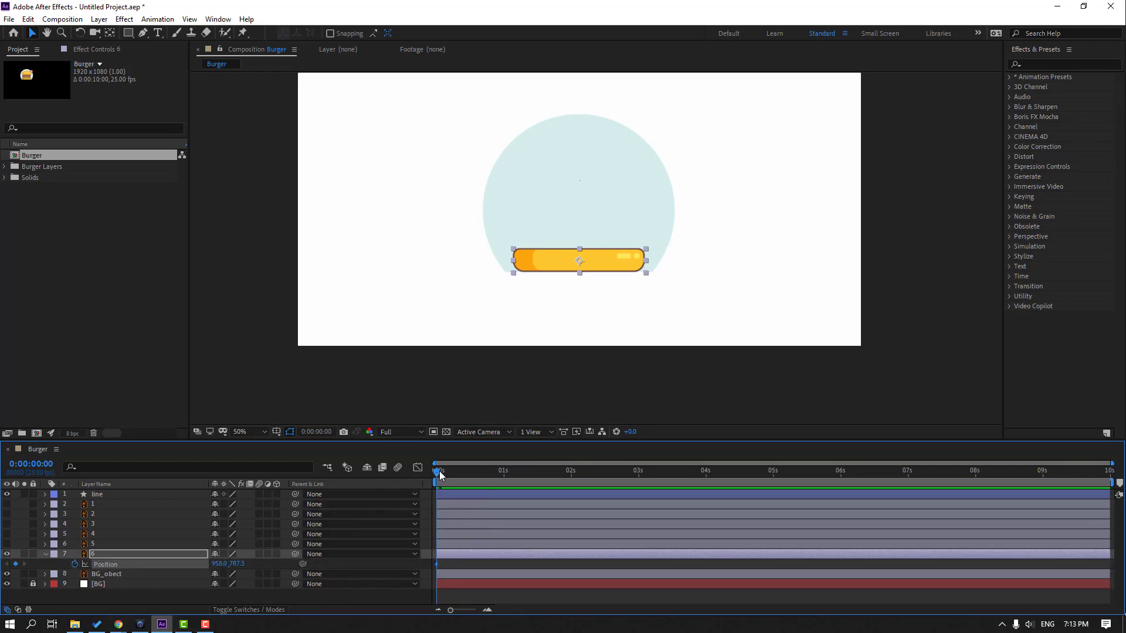
left_click_drag(452, 473, 475, 472)
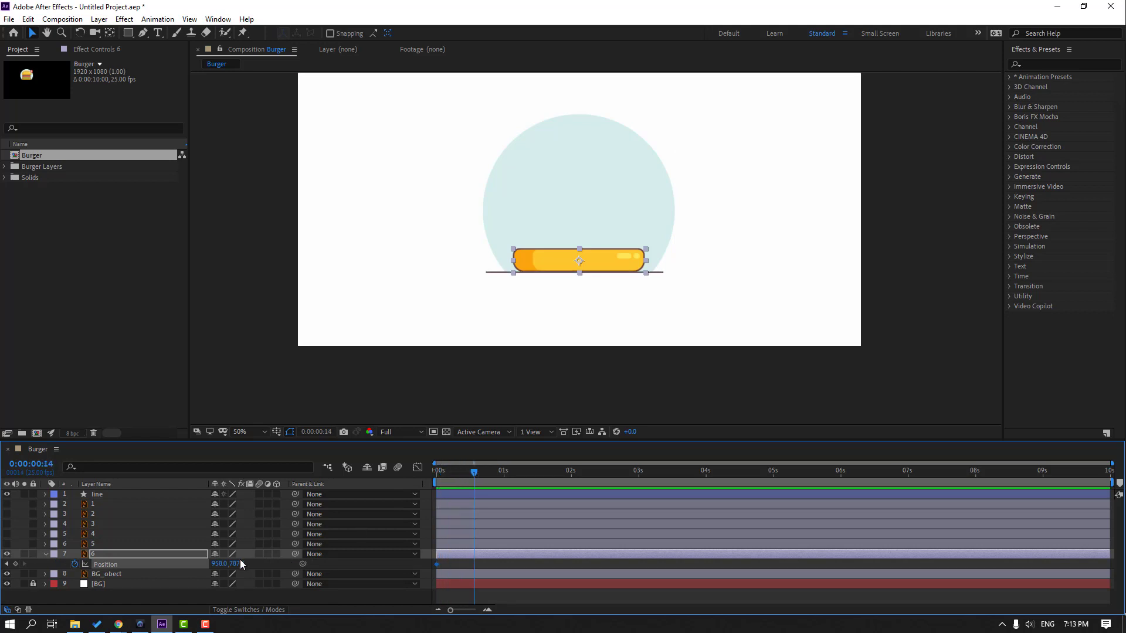
left_click_drag(240, 563, 217, 564)
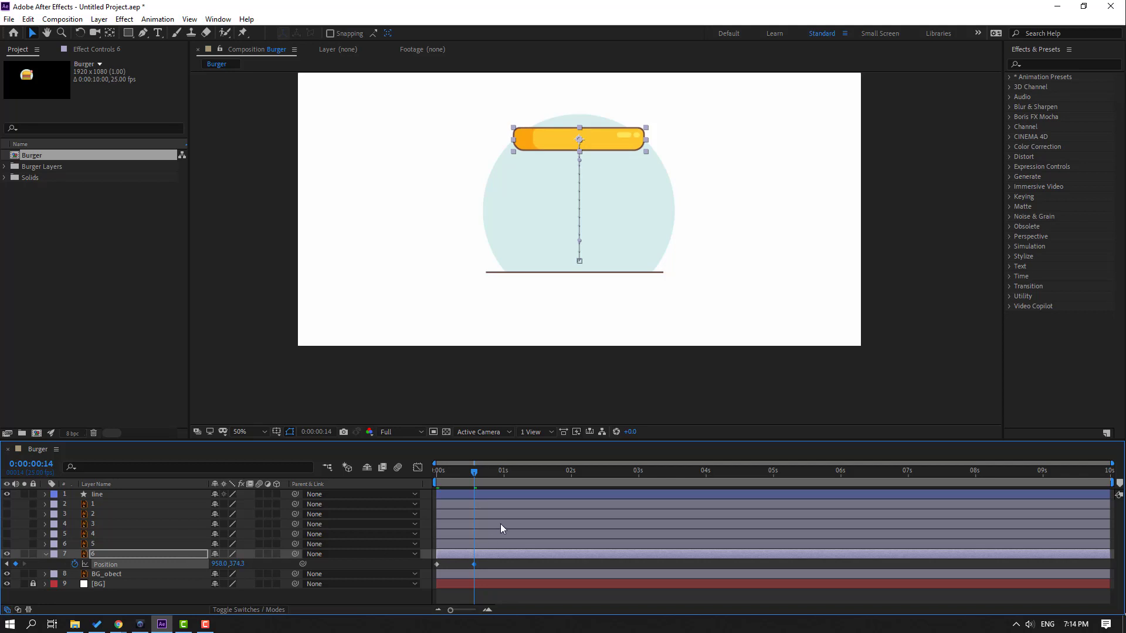
left_click_drag(483, 472, 512, 473)
left_click_drag(237, 564, 261, 561)
scroll(578, 340, "up", 2)
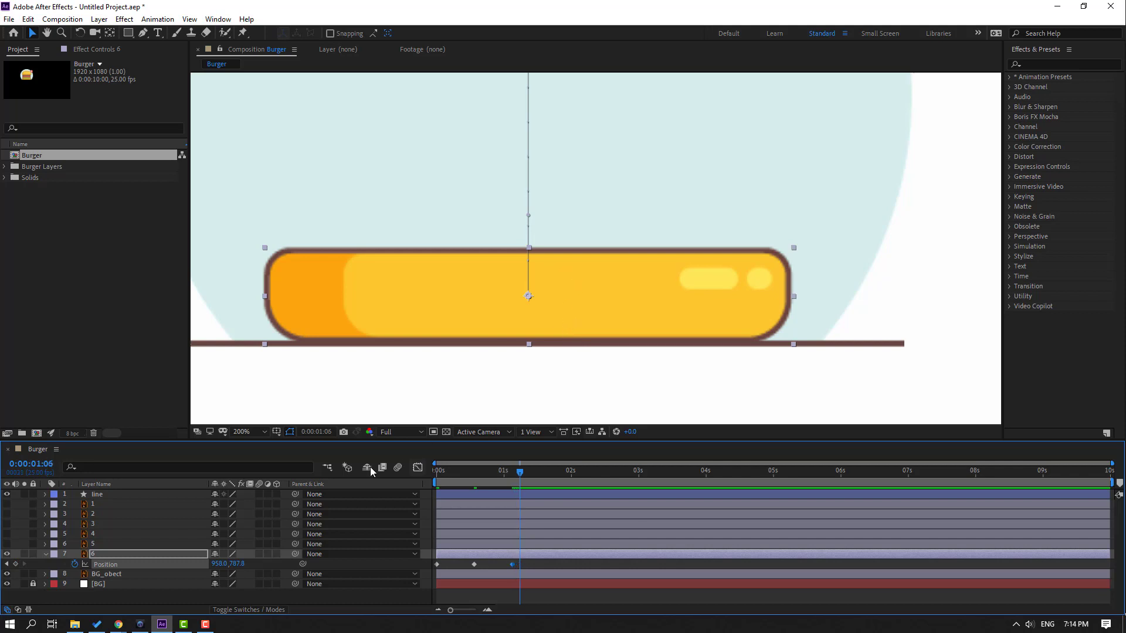
Nudge the bun's final Position to 958.0,788.8 so it rests on the line
key("Up")
key("Up")
key("Up")
key("Up")
key("Up")
key("Up")
key("Up")
key("Up")
key("Up")
key("Up")
key("Up")
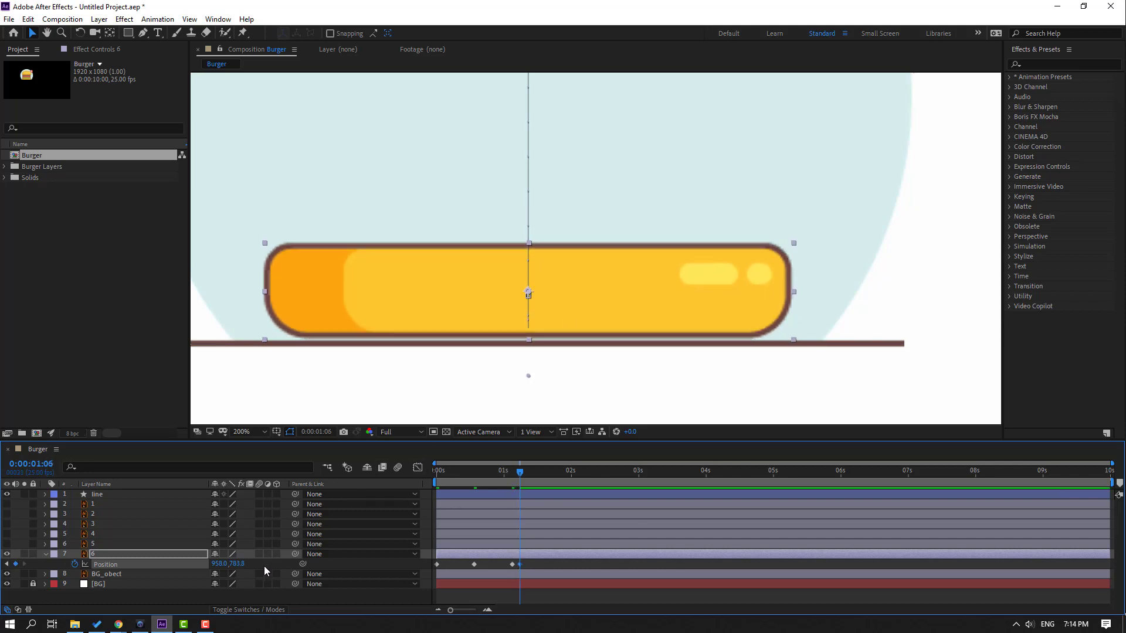
key("Up")
key("Up")
key("Up")
key("Up")
key("Up")
key("Up")
key("Up")
key("Up")
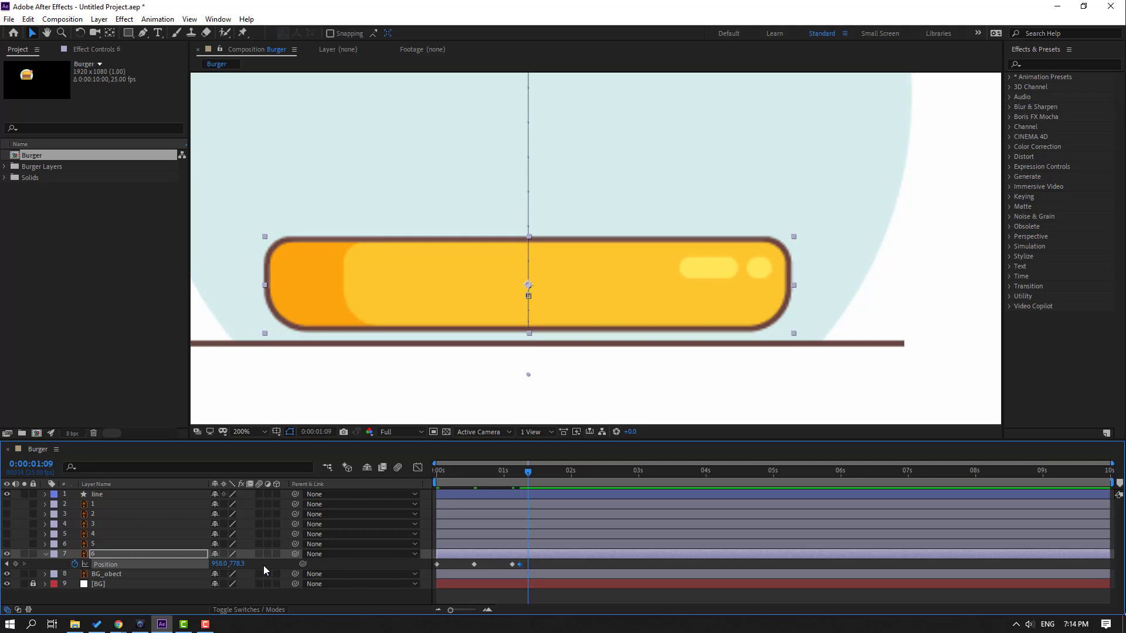
key("Down")
key("Down")
key("Down")
key("Down")
key("Down")
key("Down")
key("Down")
key("Down")
key("Down")
key("Down")
key("Down")
key("Down")
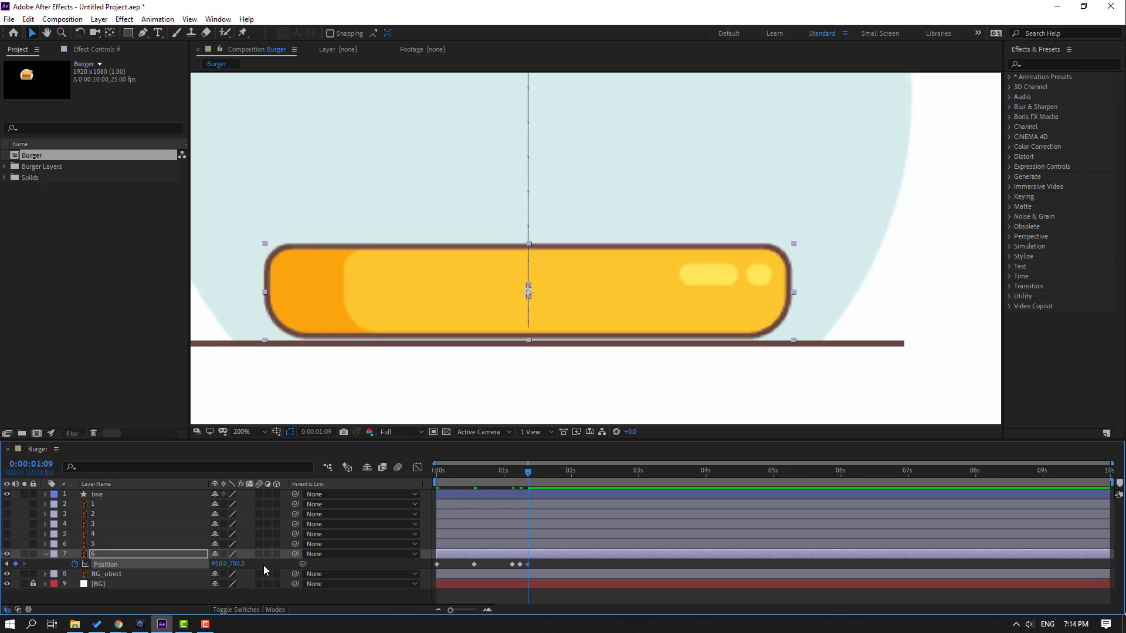
key("Down")
key("Down")
key("Down")
key("Down")
key("Down")
key("Down")
key("Down")
key("Down")
key("Down")
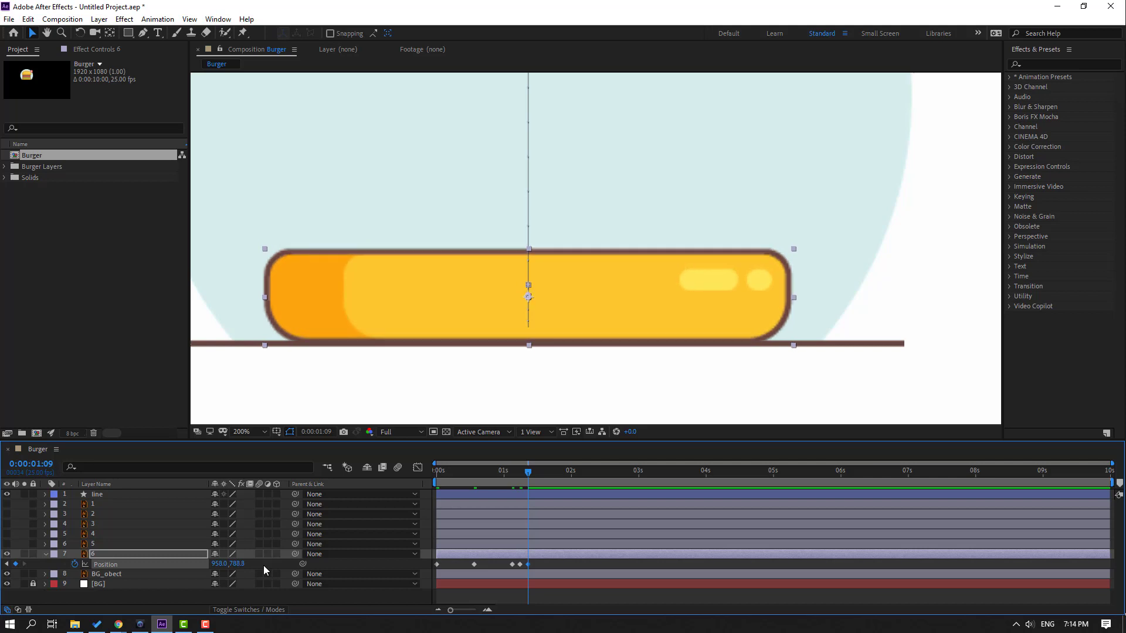
key("comma")
Apply Easy Ease to all the bun's Position keyframes and preview the bouncing drop
left_click_drag(544, 572, 408, 571)
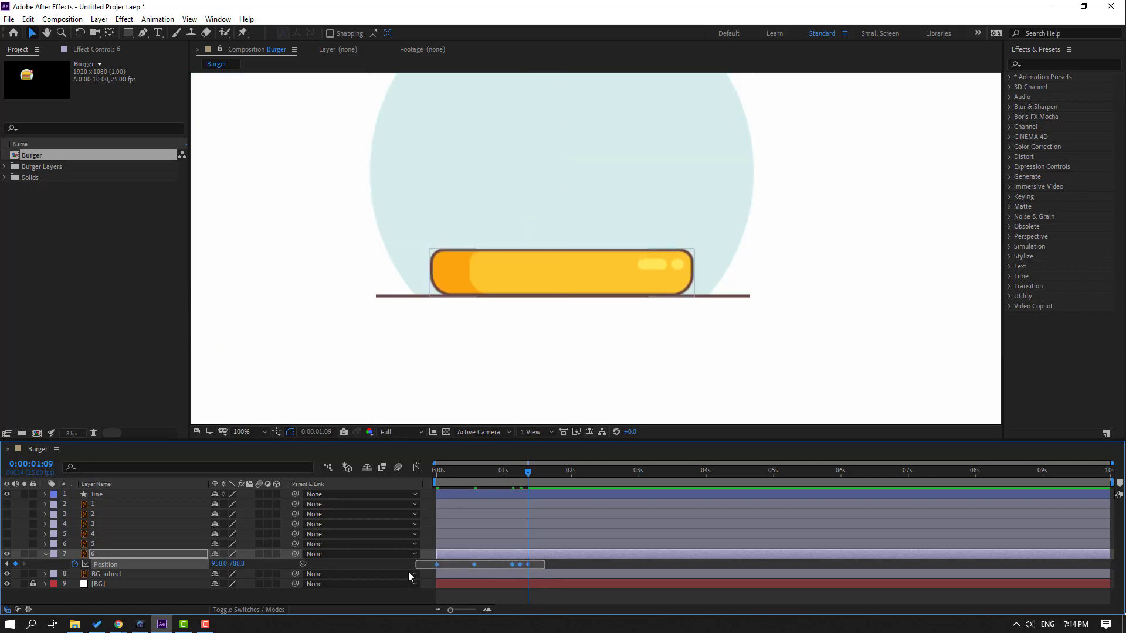
right_click(435, 565)
mouse_move(504, 555)
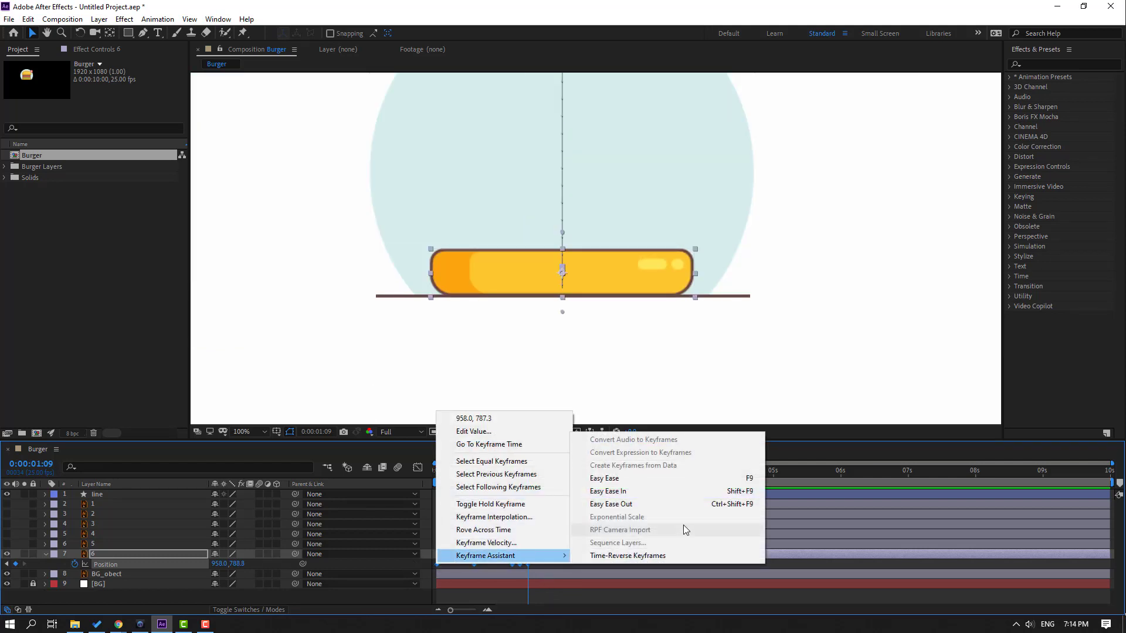
left_click(610, 479)
key("space")
key("comma")
key("comma")
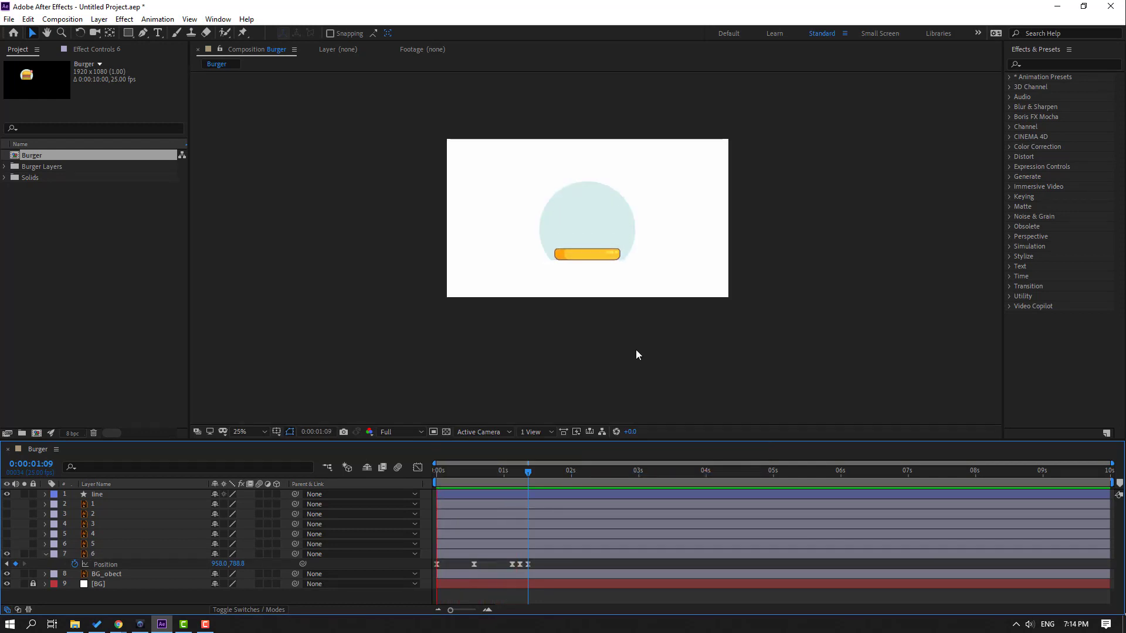
key("space")
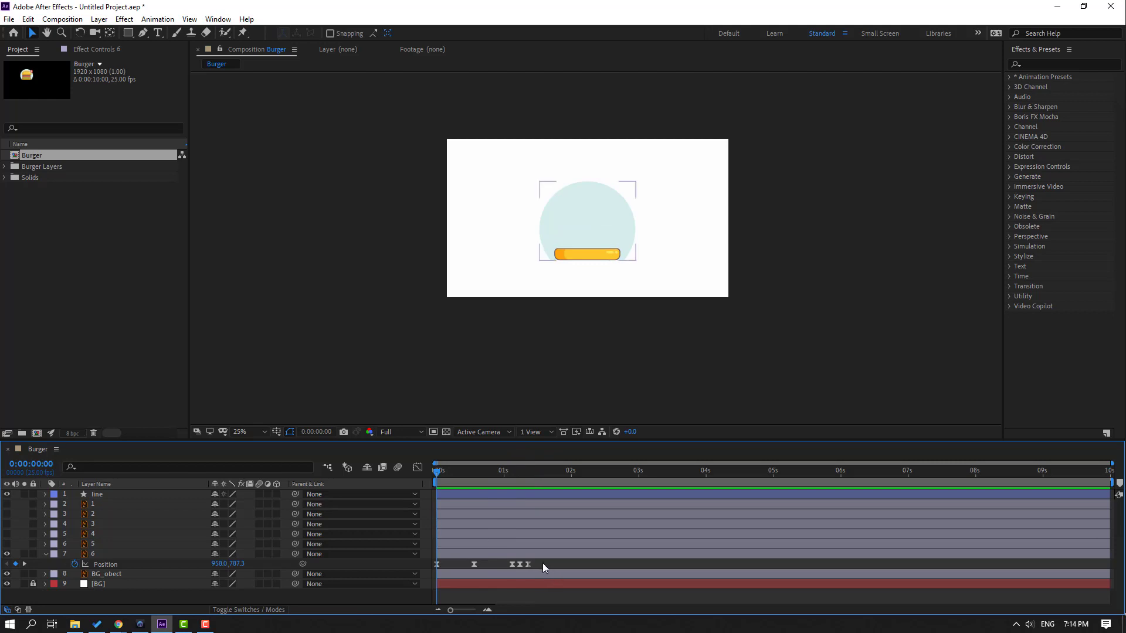
left_click(545, 561)
Drag the Position speed curve's influence handles for sharper bounce peaks, then preview
left_click(418, 467)
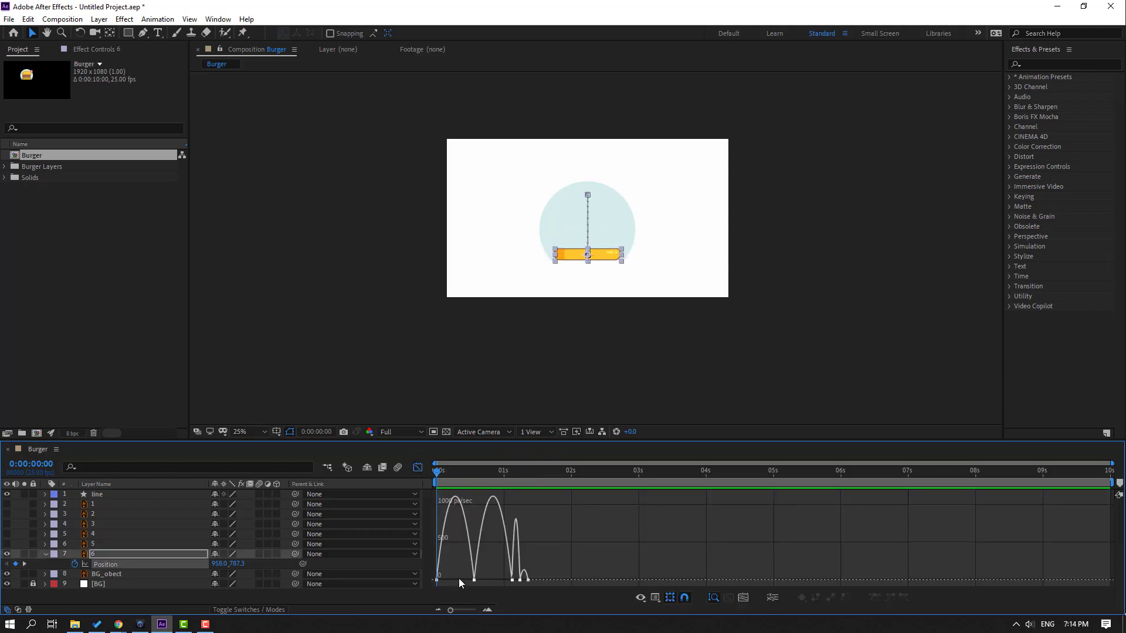
left_click_drag(483, 587, 453, 584)
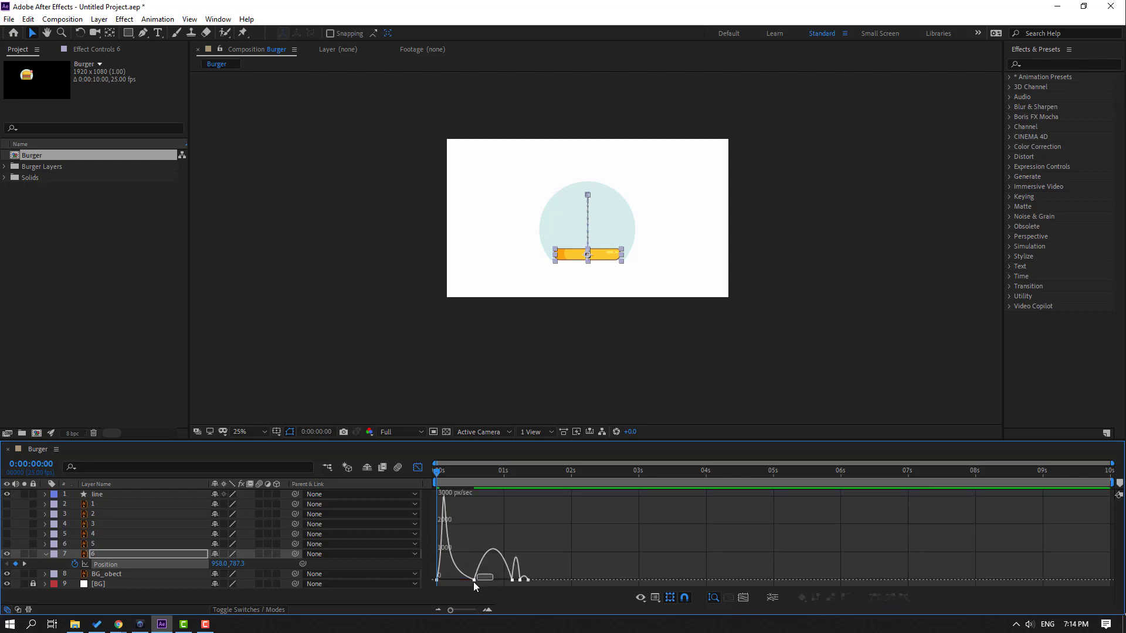
left_click_drag(491, 584, 493, 584)
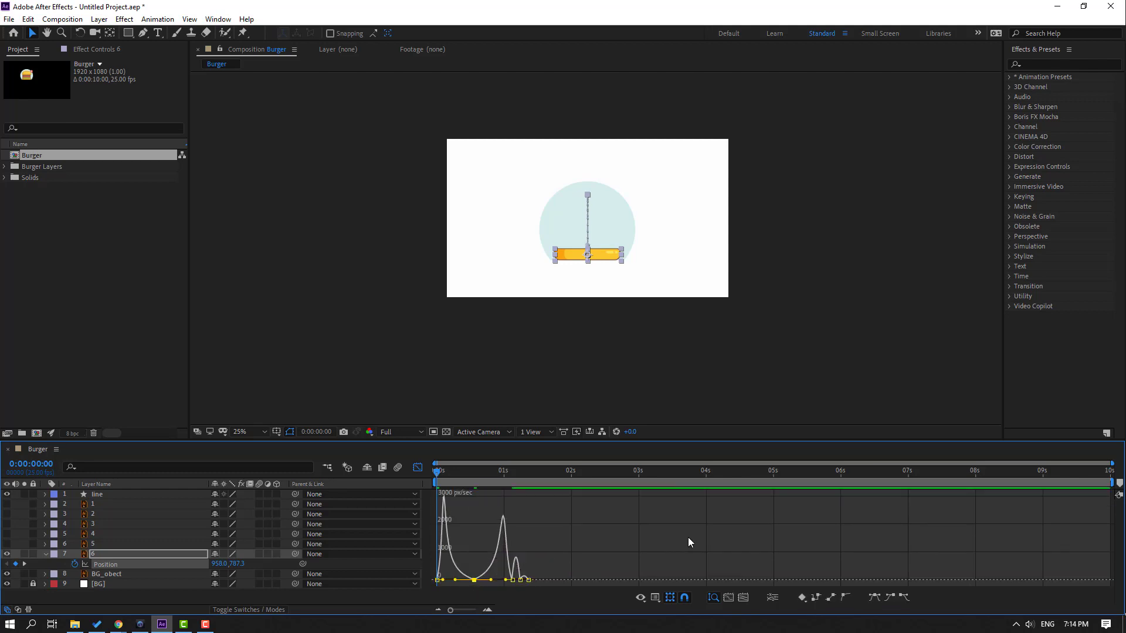
key("space")
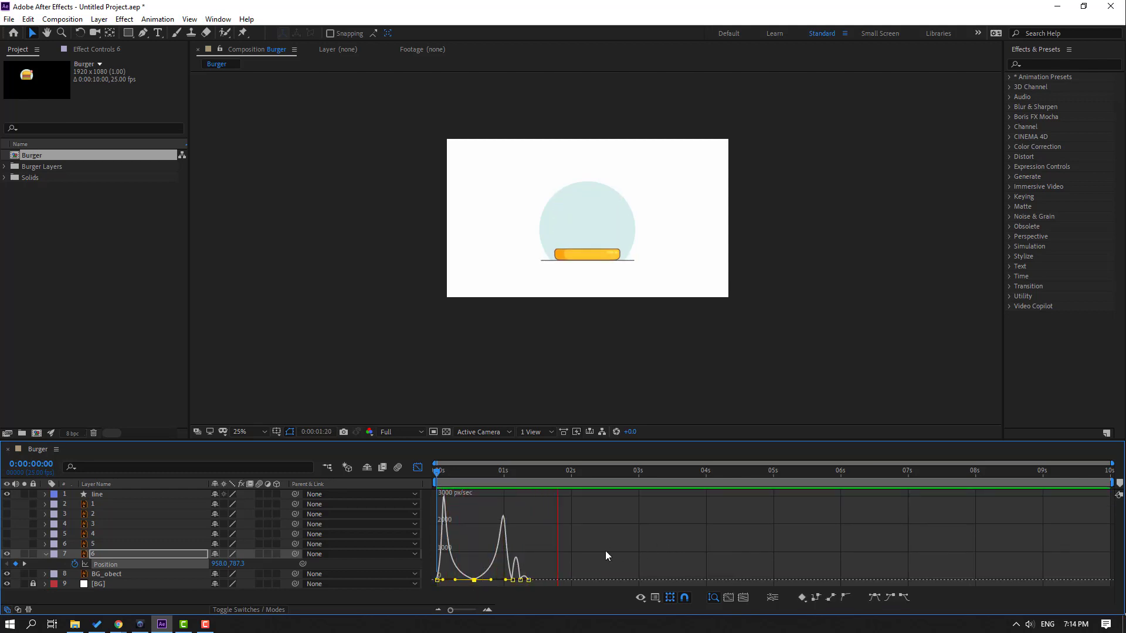
key("space")
key("period")
left_click(417, 467)
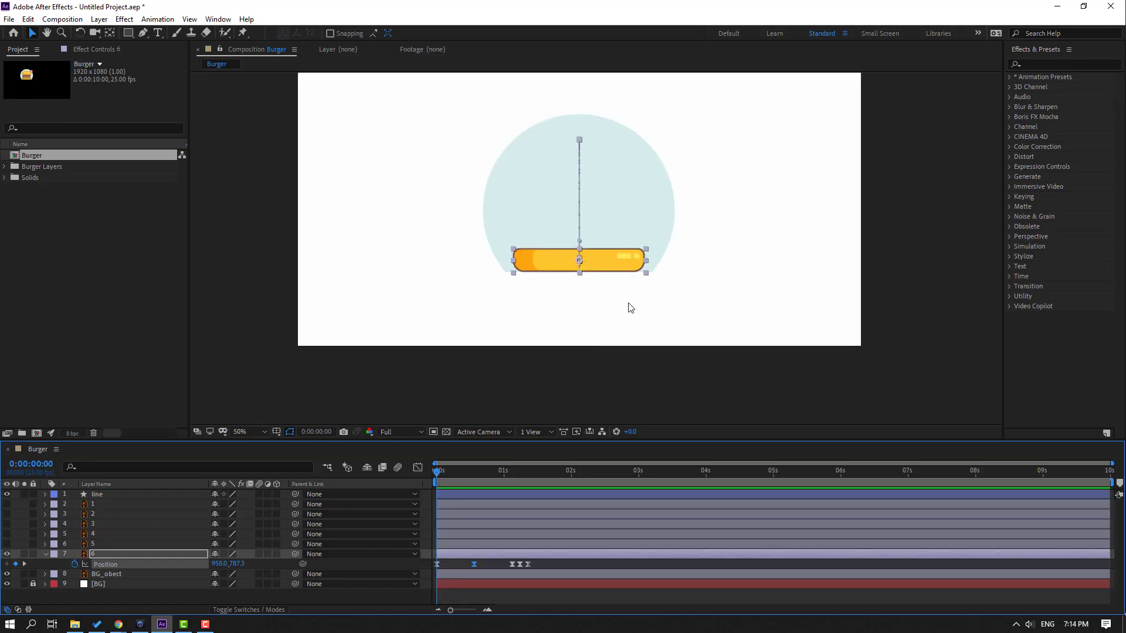
Set the last three Position keyframes' spatial interpolation to Linear and preview the bun's drop
key("period")
mouse_move(492, 471)
left_mouse_down()
mouse_move(511, 473)
mouse_move(482, 480)
mouse_move(517, 476)
mouse_move(496, 473)
left_mouse_up()
left_click_drag(545, 565, 504, 573)
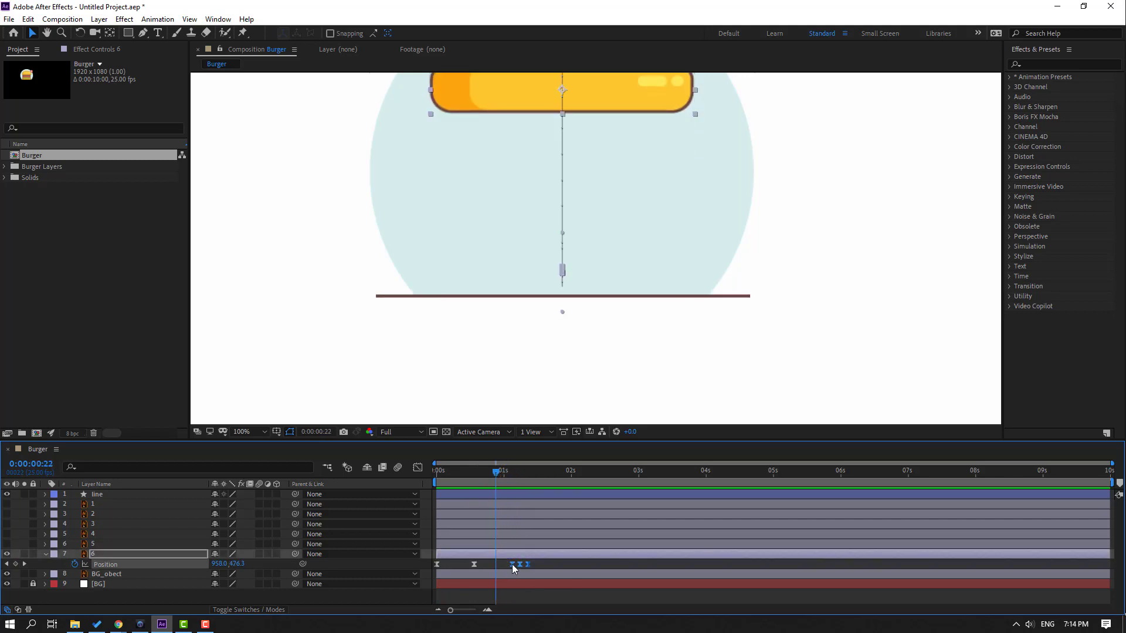
right_click(511, 564)
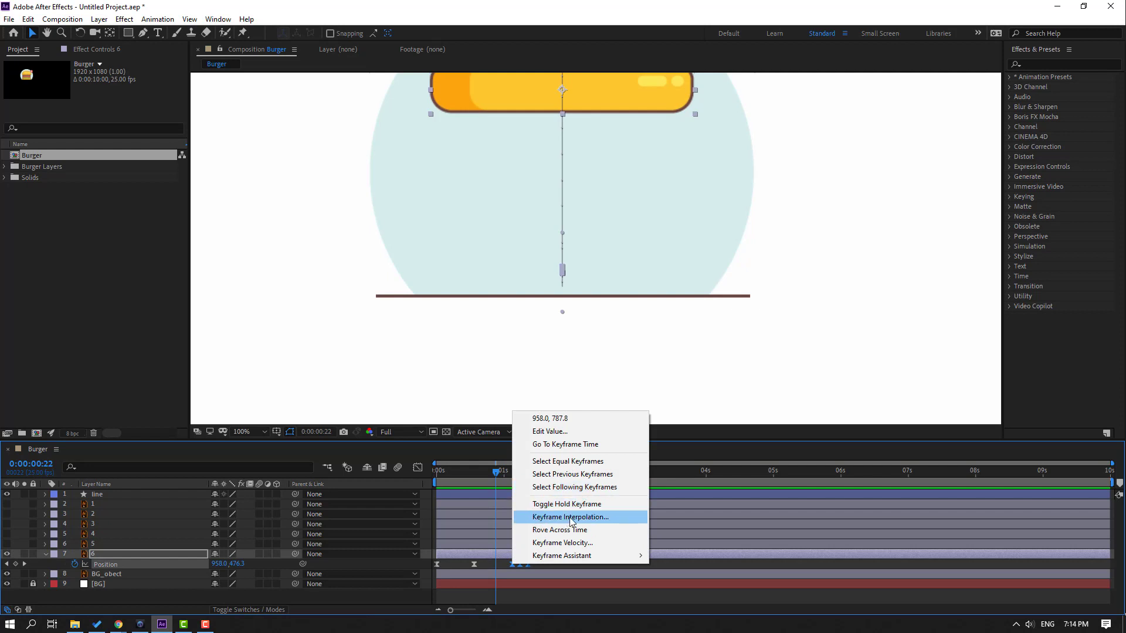
left_click(603, 518)
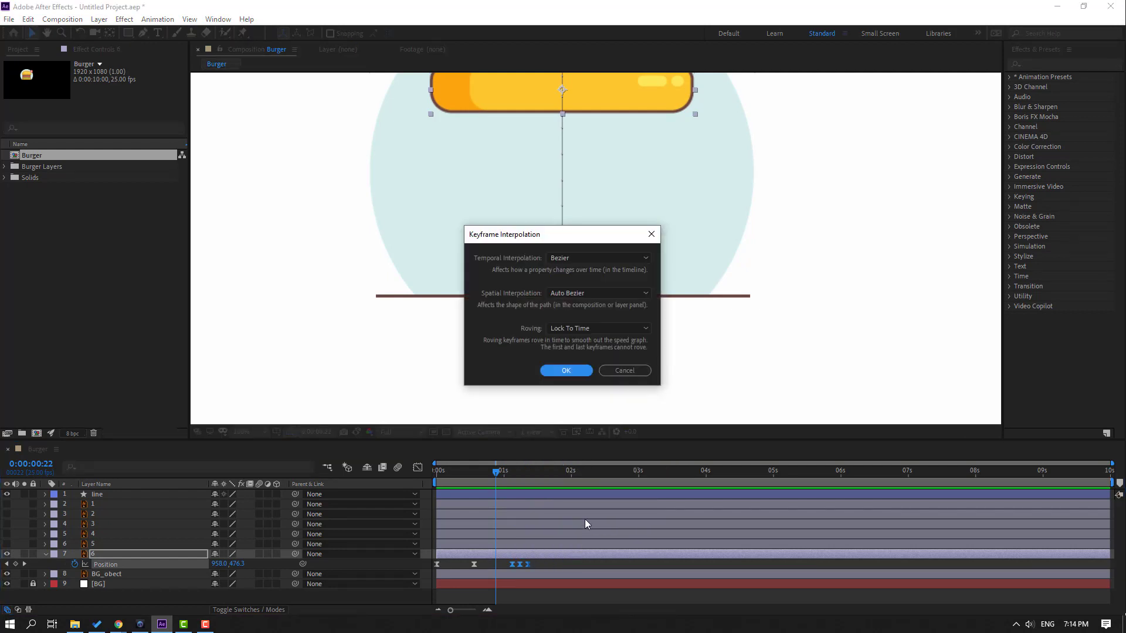
left_click(572, 293)
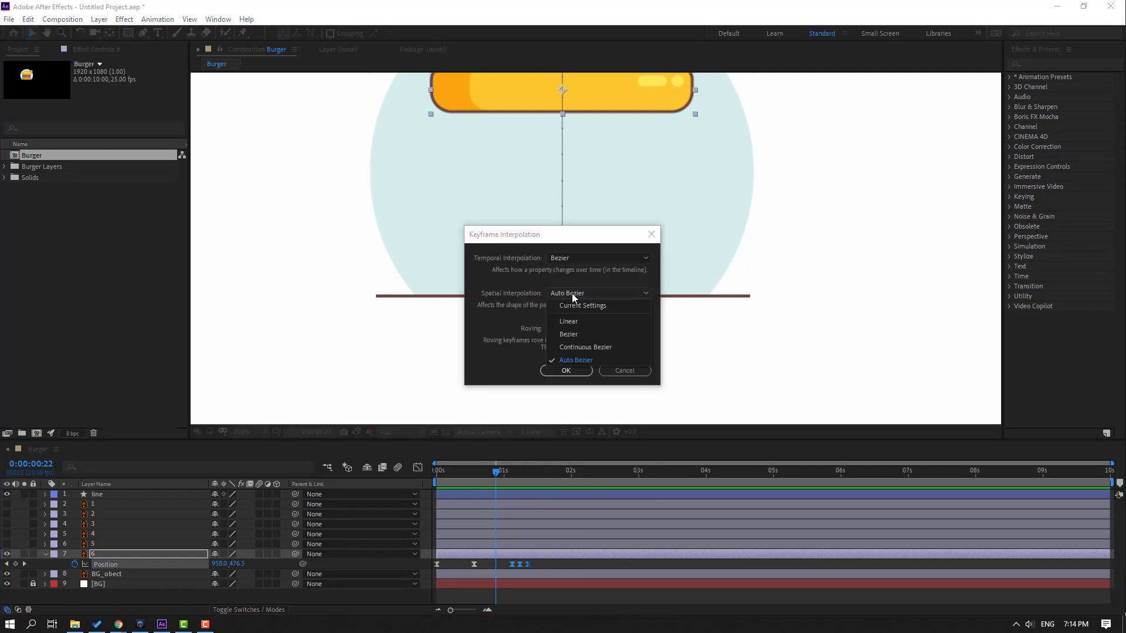
left_click(572, 322)
left_click(569, 374)
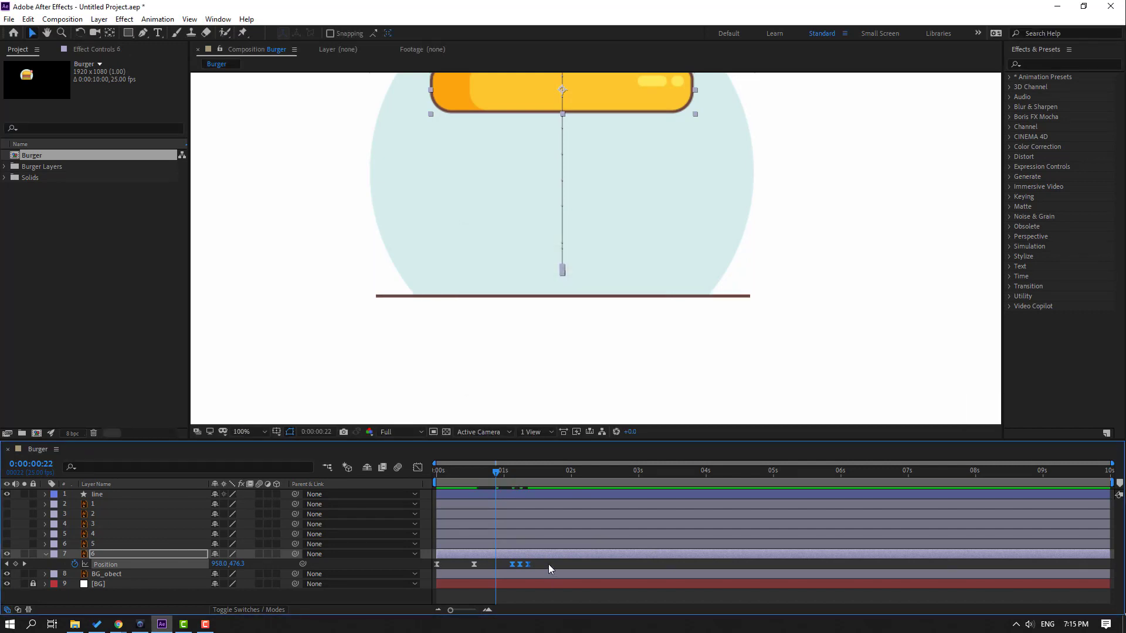
left_click(547, 563)
key("space")
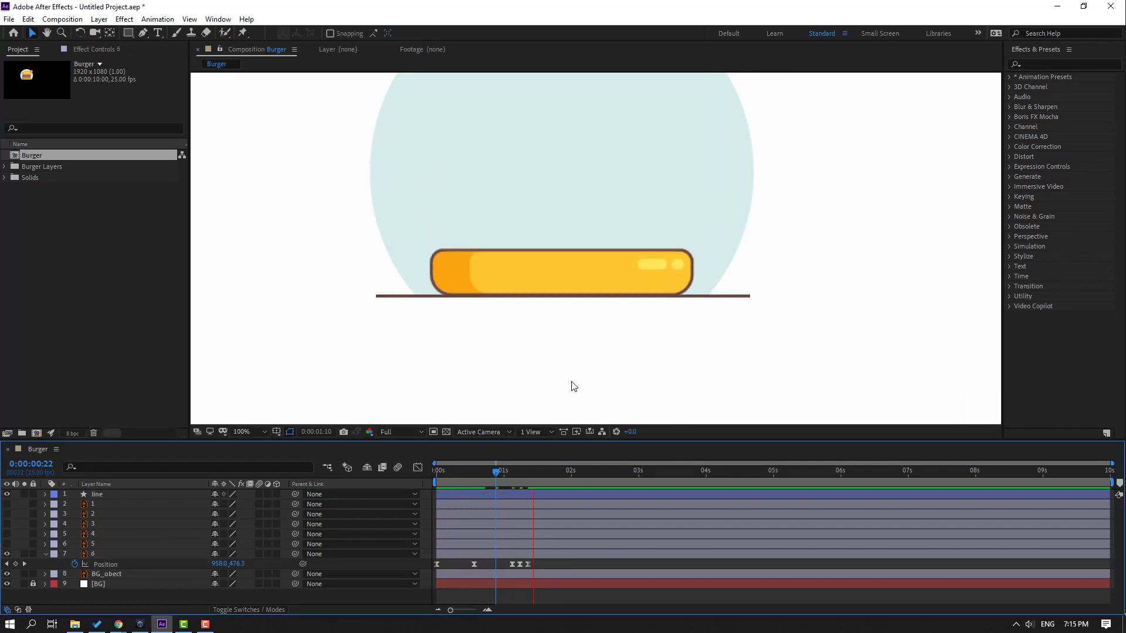
Keyframe the bun's Scale from 0% at the start to 179% around frame 7
scroll(572, 384, "down", 2)
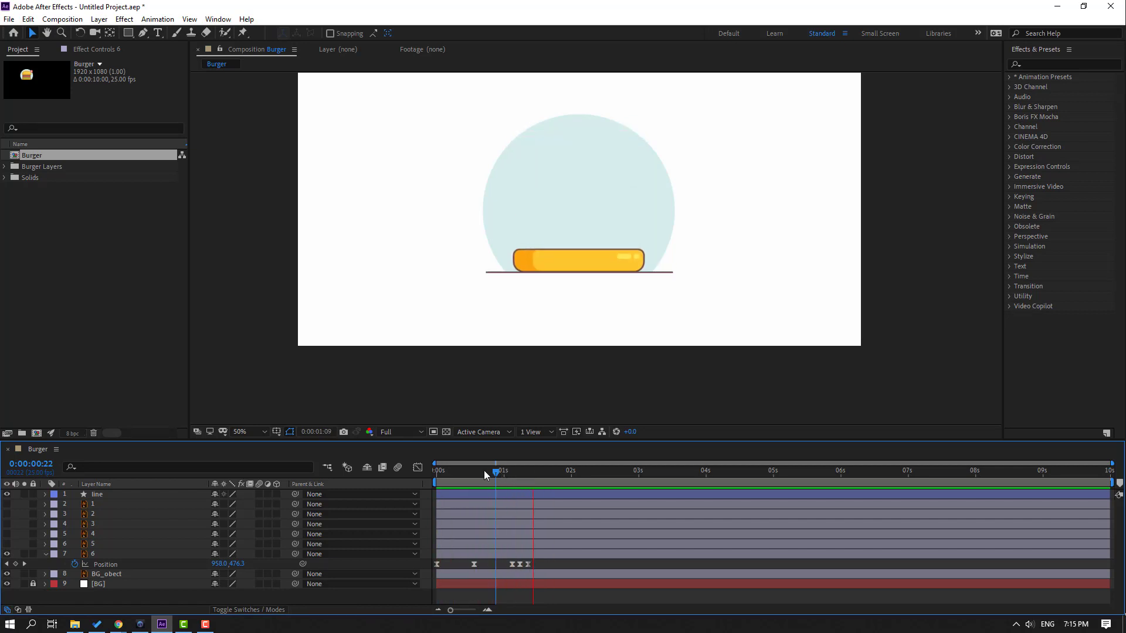
left_click(434, 479)
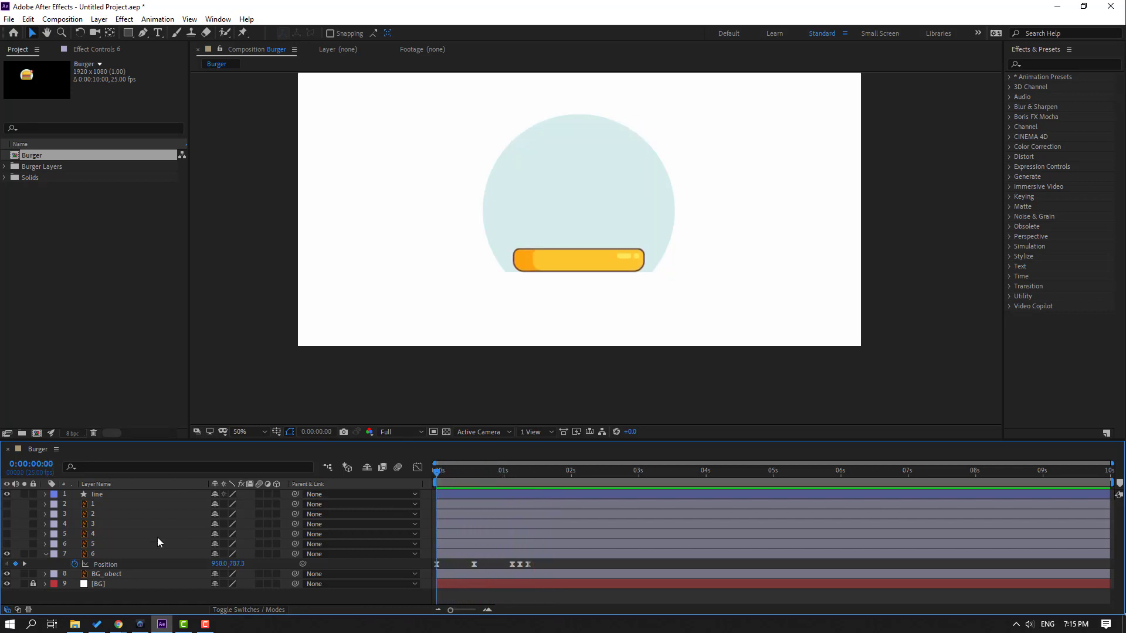
left_click(95, 554)
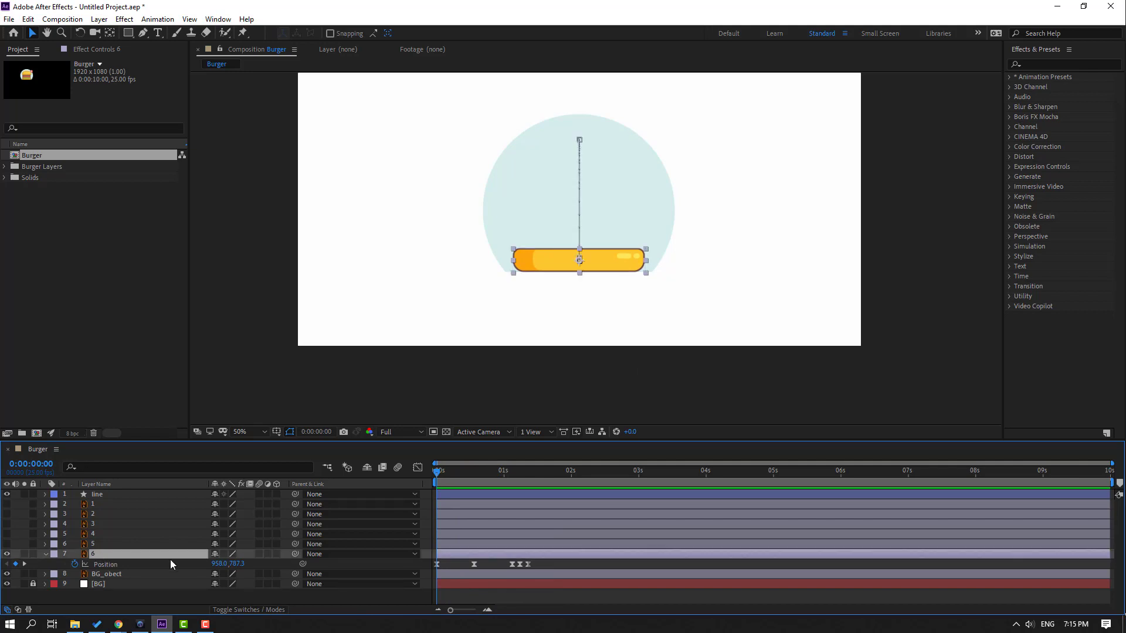
key("shift+s")
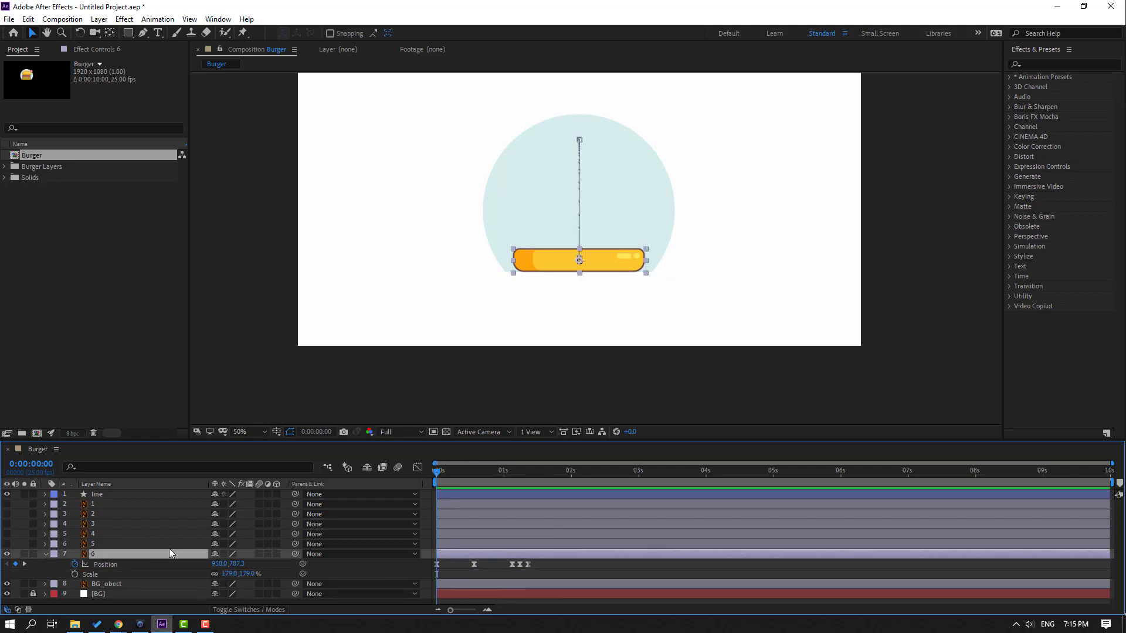
left_click(75, 574)
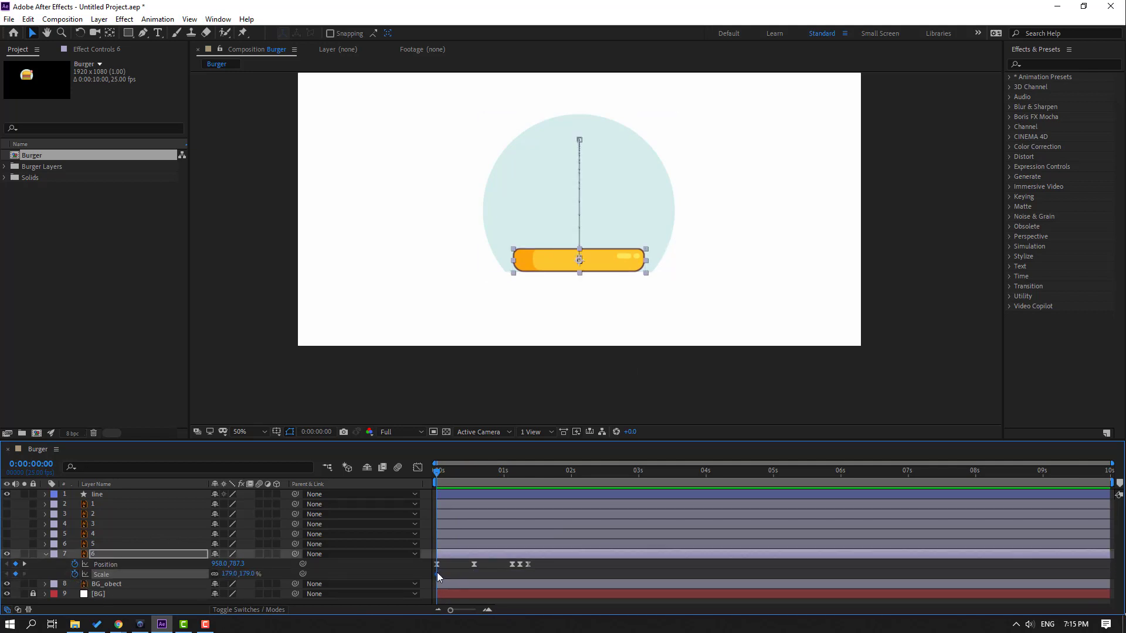
left_click_drag(437, 575, 456, 575)
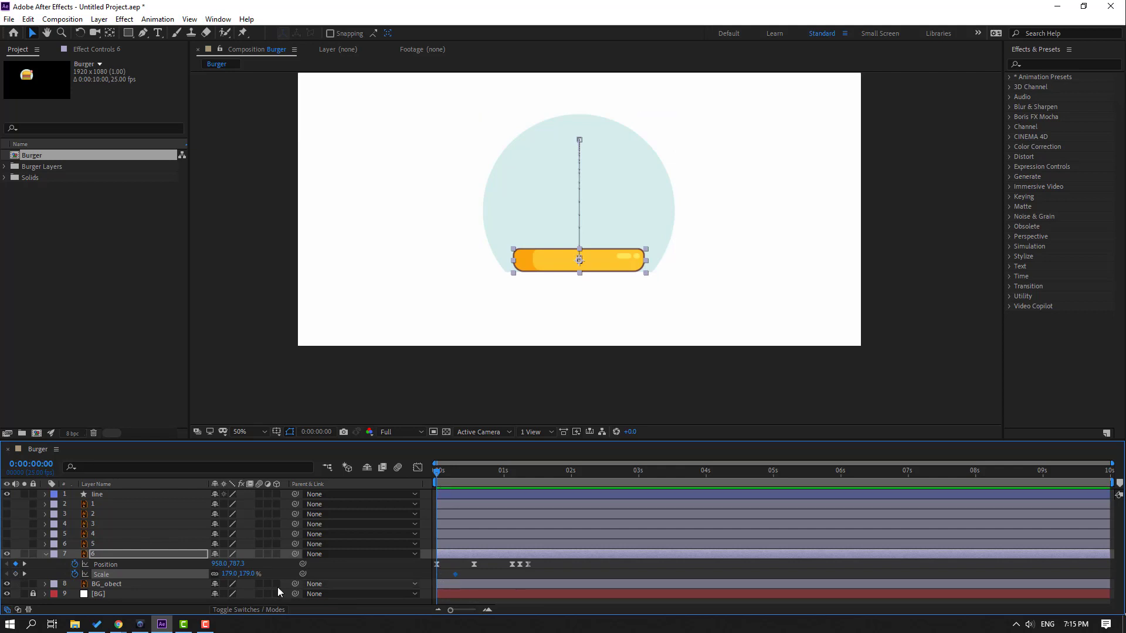
left_click(228, 574)
type("0")
key("Return")
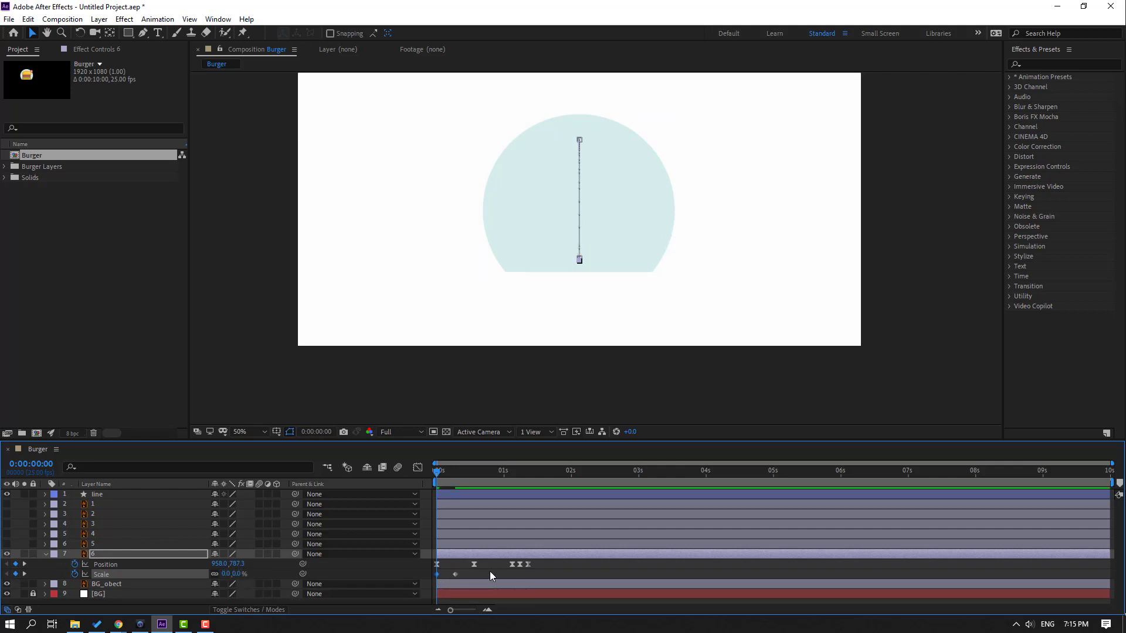
Preview the bun growing and apply Easy Ease to its Scale keyframes
key("space")
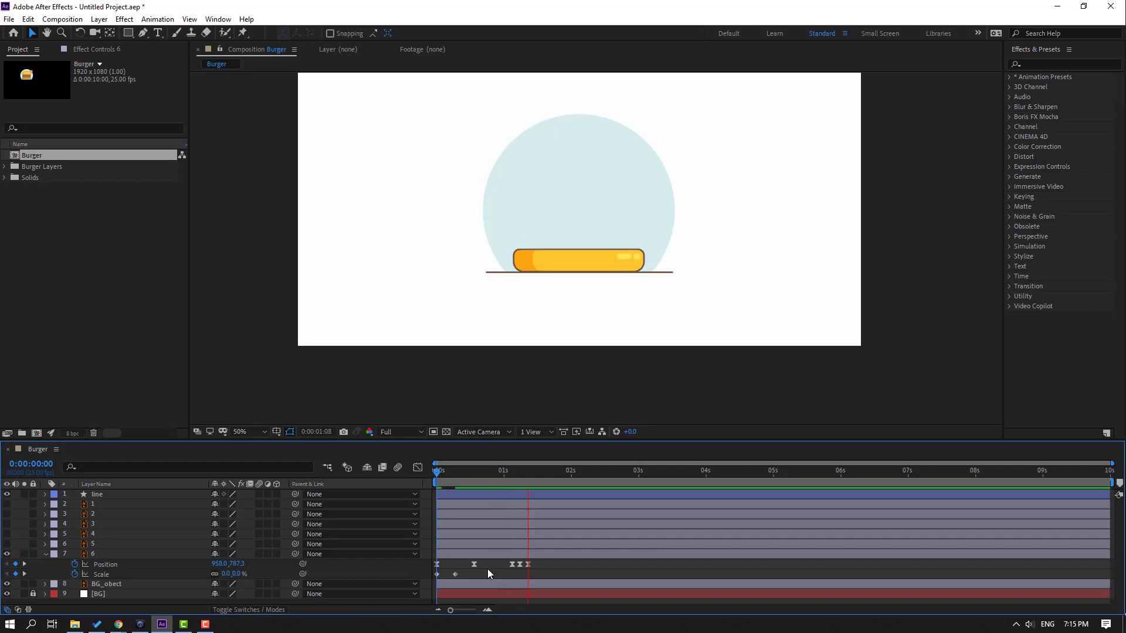
left_click(455, 575)
right_click(455, 576)
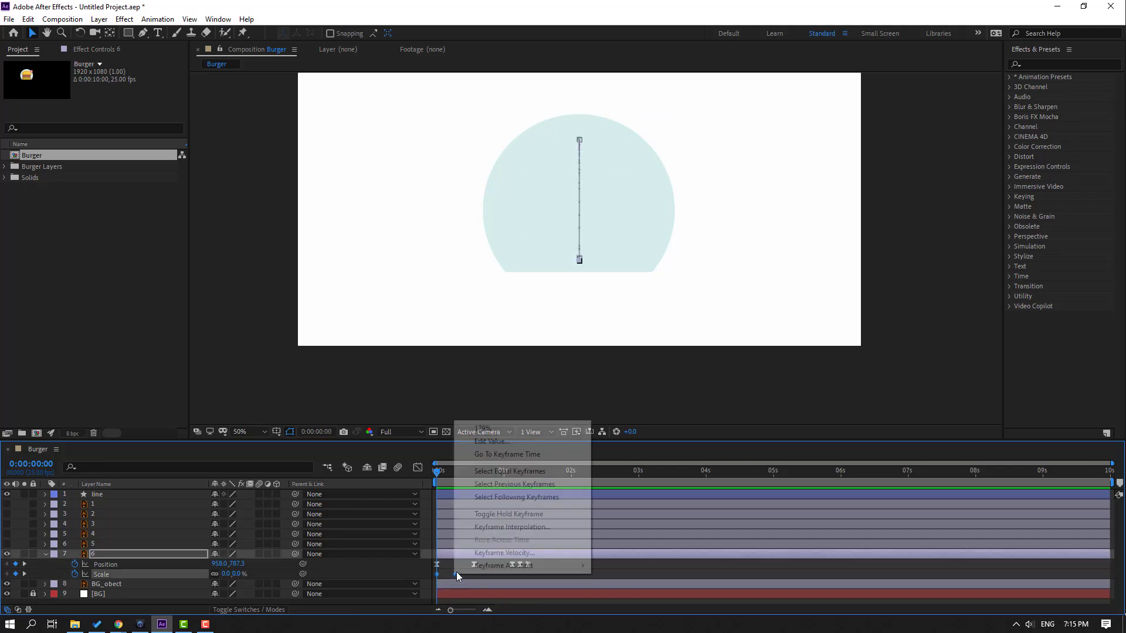
mouse_move(528, 566)
left_click(616, 489)
left_click(568, 574)
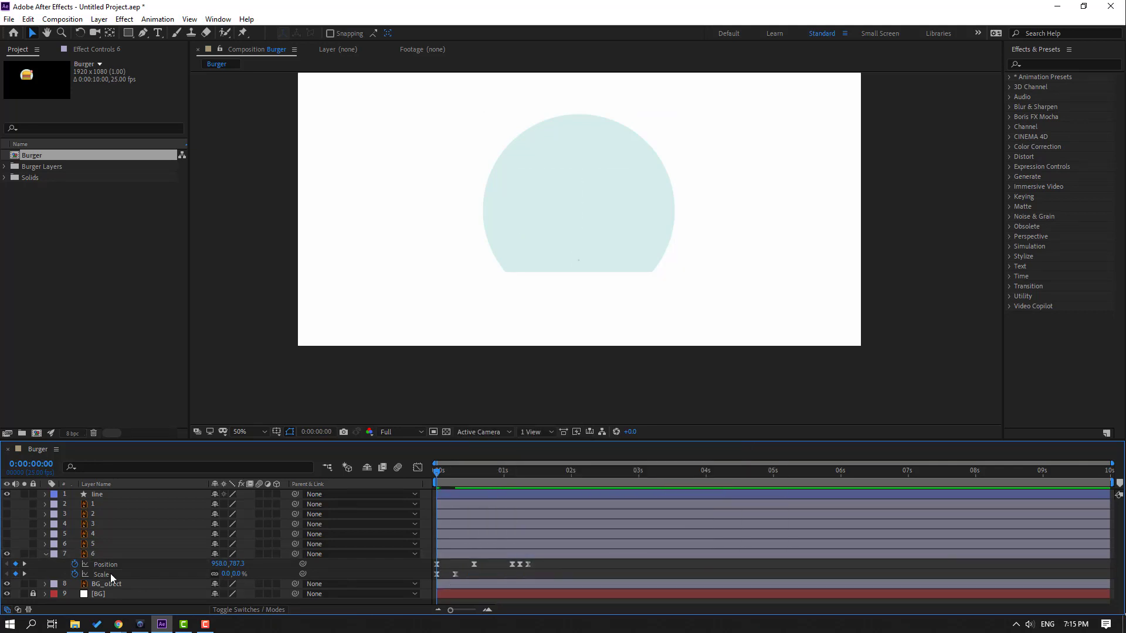
left_click(93, 553)
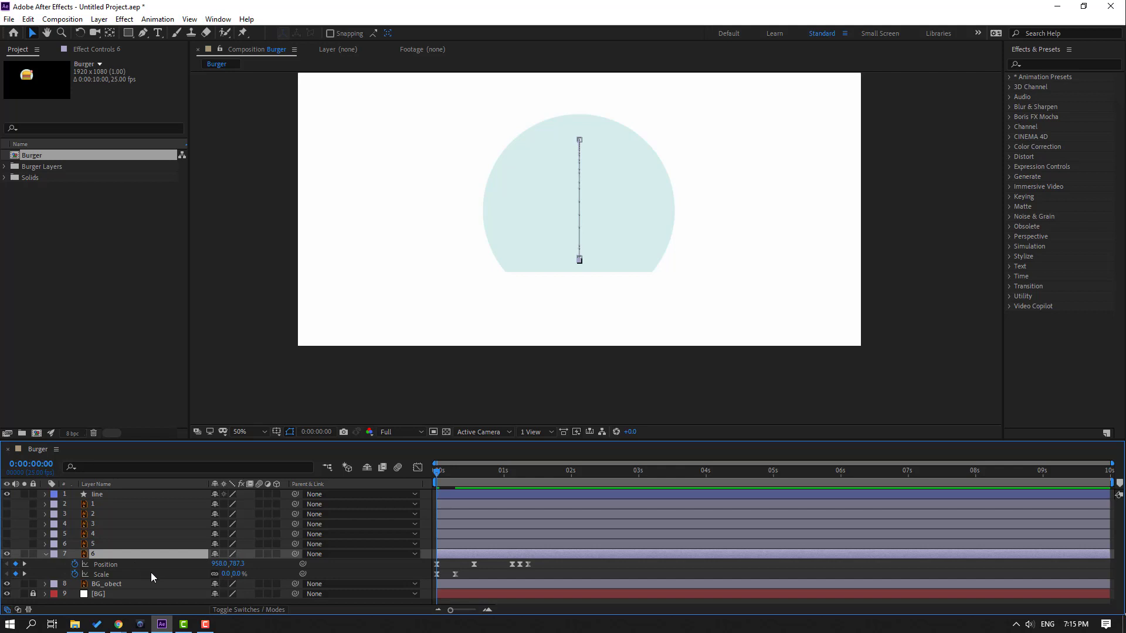
key("shift+r")
Key the bun's Rotation at 0s, tilt it mid-drop, then set 0° and 2° around landing
left_click(74, 584)
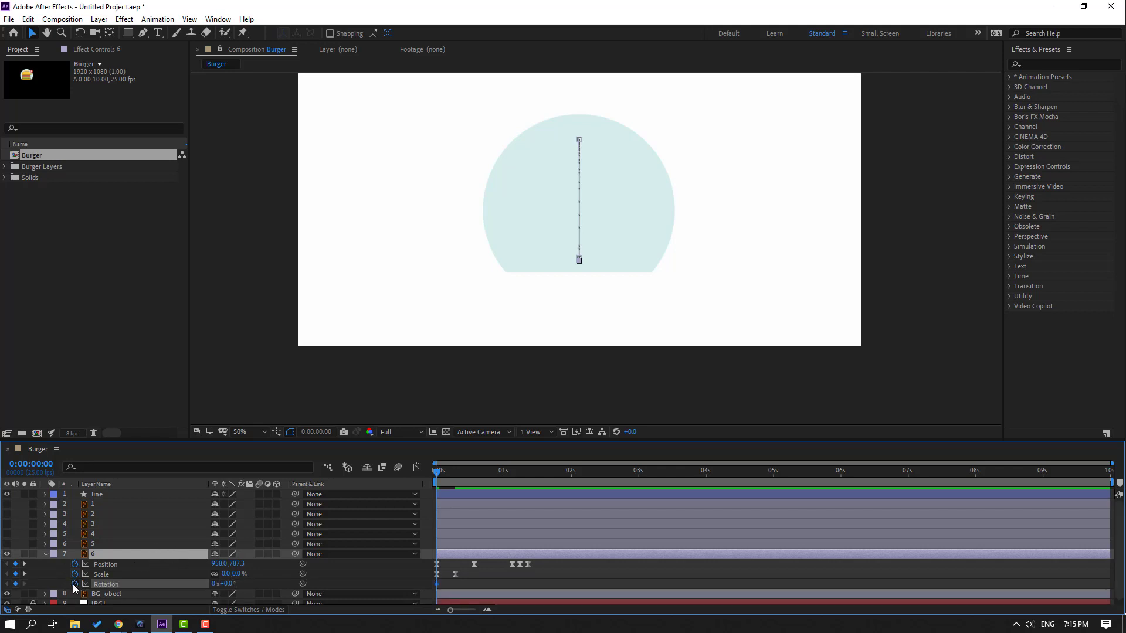
left_click_drag(438, 473, 477, 474)
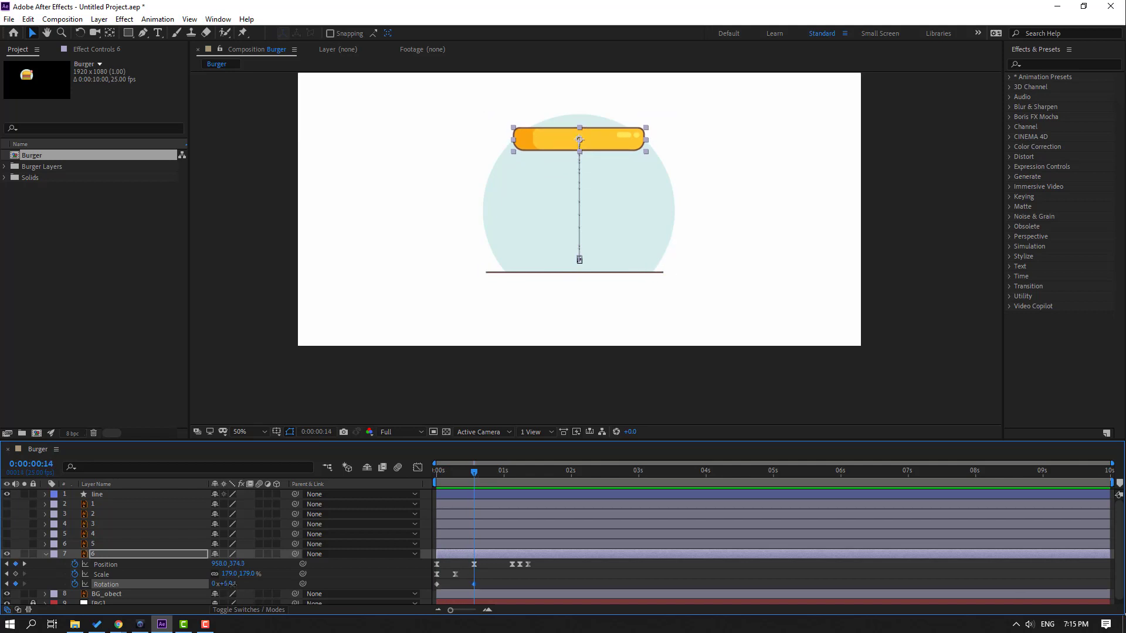
left_click_drag(233, 585, 224, 583)
left_click_drag(459, 471, 512, 476)
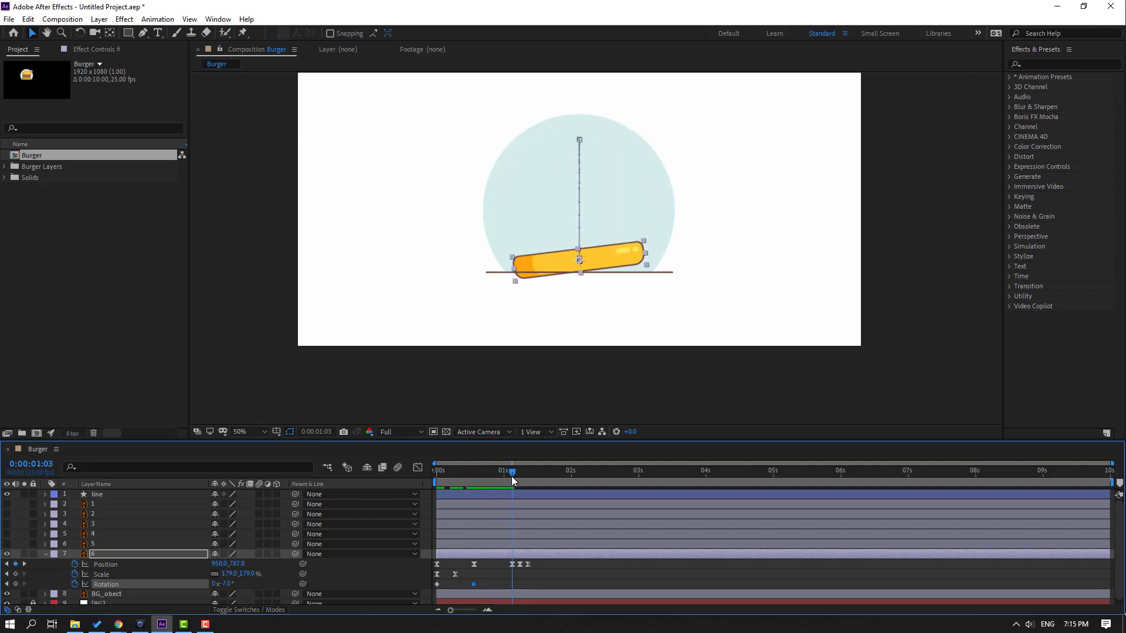
left_click(227, 584)
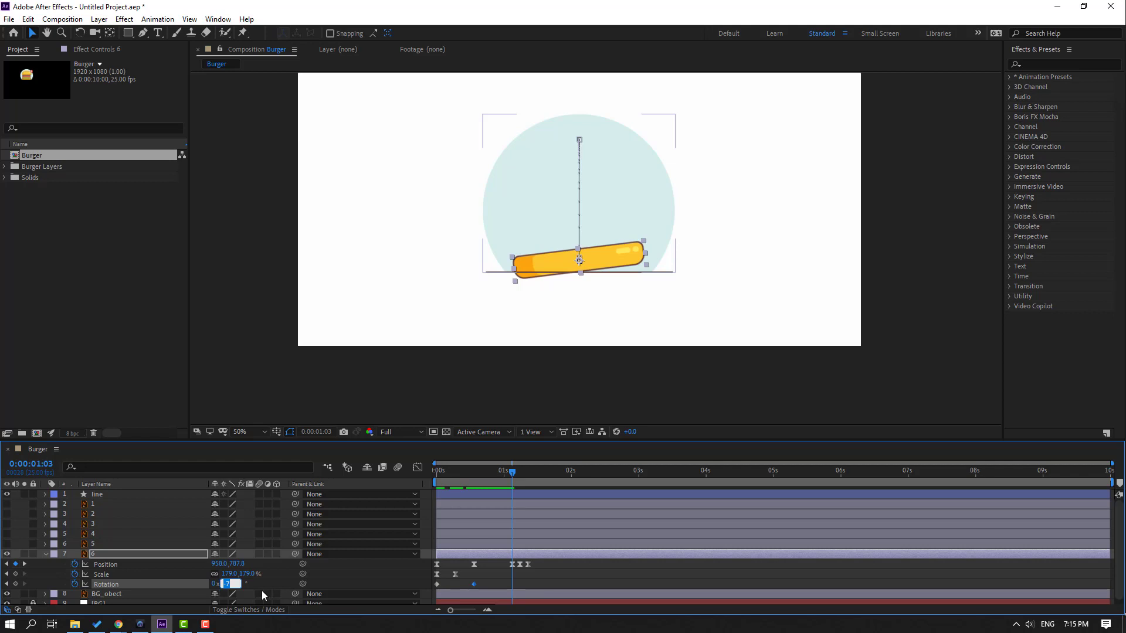
type("0")
key("Return")
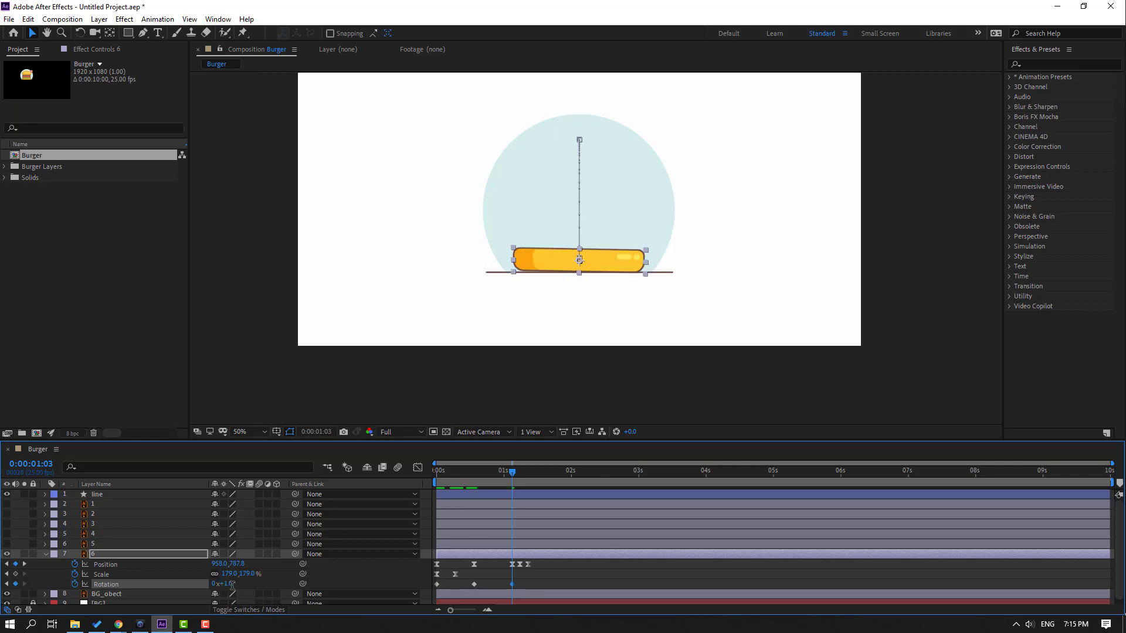
type("2")
key("Return")
Add wobble keyframes of -1° and then 0° as the bun settles
scroll(593, 279, "up", 2)
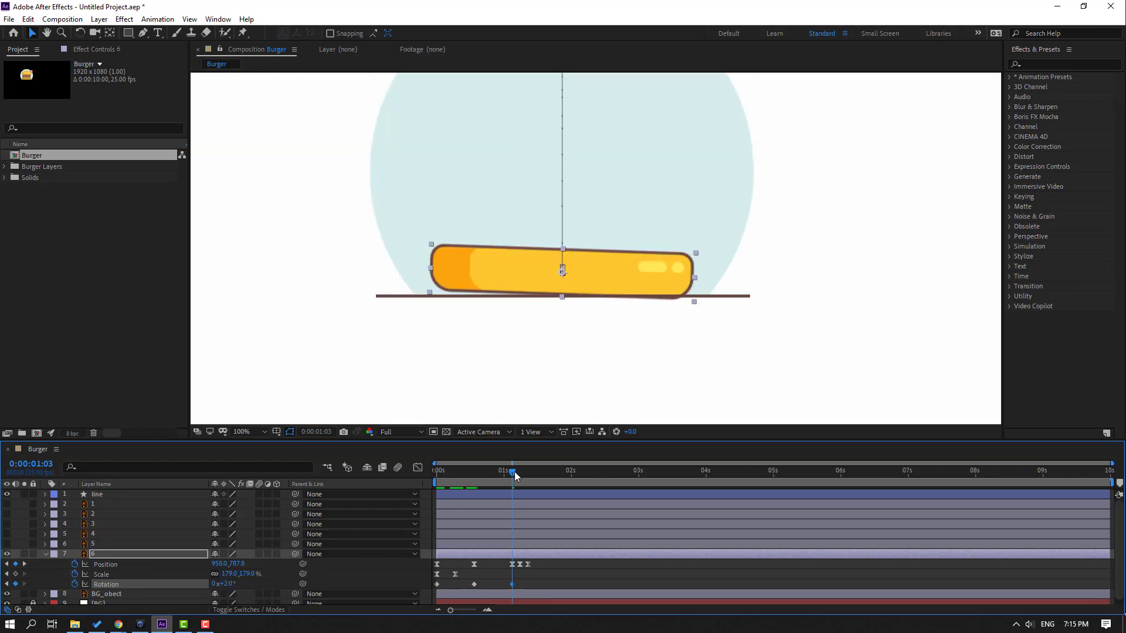
left_click_drag(514, 472, 520, 472)
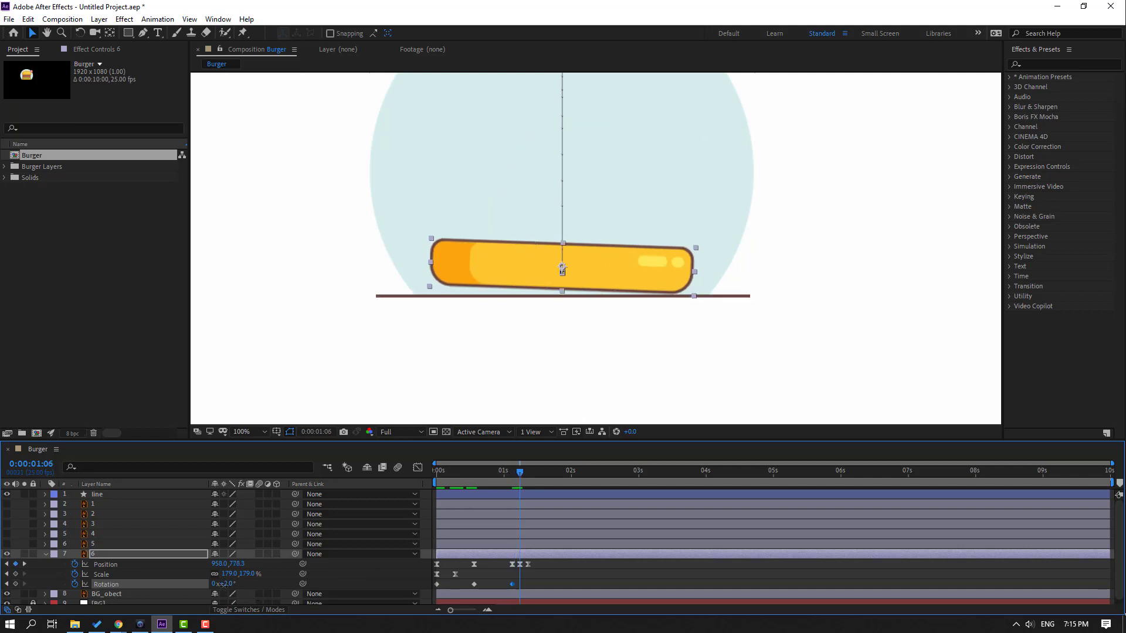
type("-1")
key("Return")
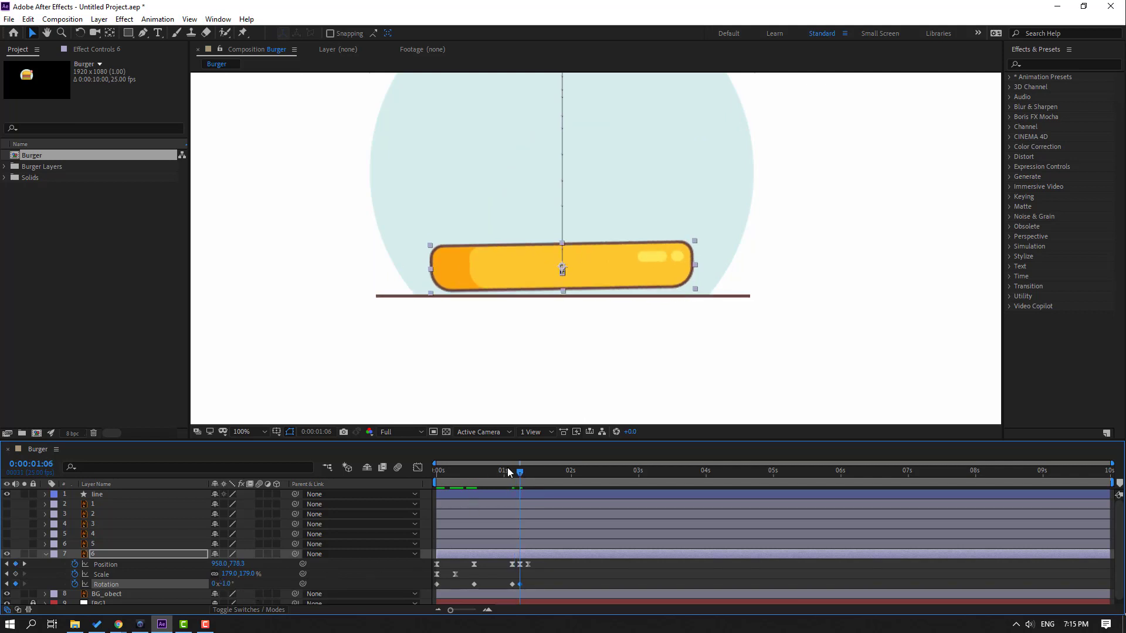
left_click_drag(523, 470, 528, 472)
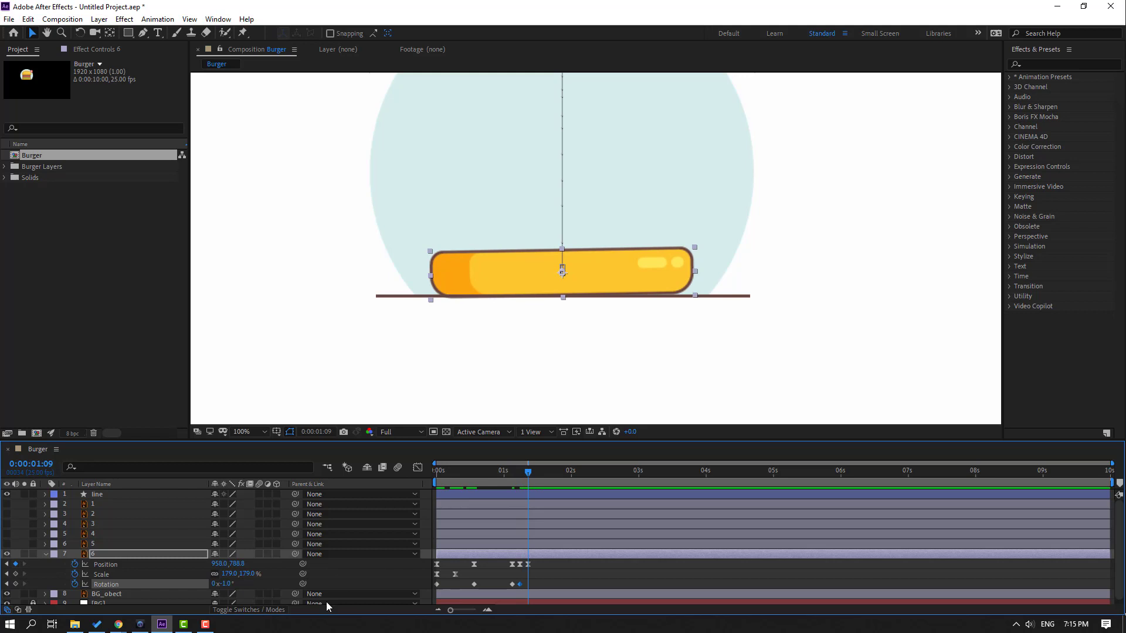
left_click(226, 585)
type("0")
key("Return")
Apply Easy Ease to all five Rotation keyframes and preview the wobble
left_click_drag(545, 581, 430, 594)
right_click(439, 588)
mouse_move(490, 573)
left_click(607, 500)
scroll(615, 399, "down", 2)
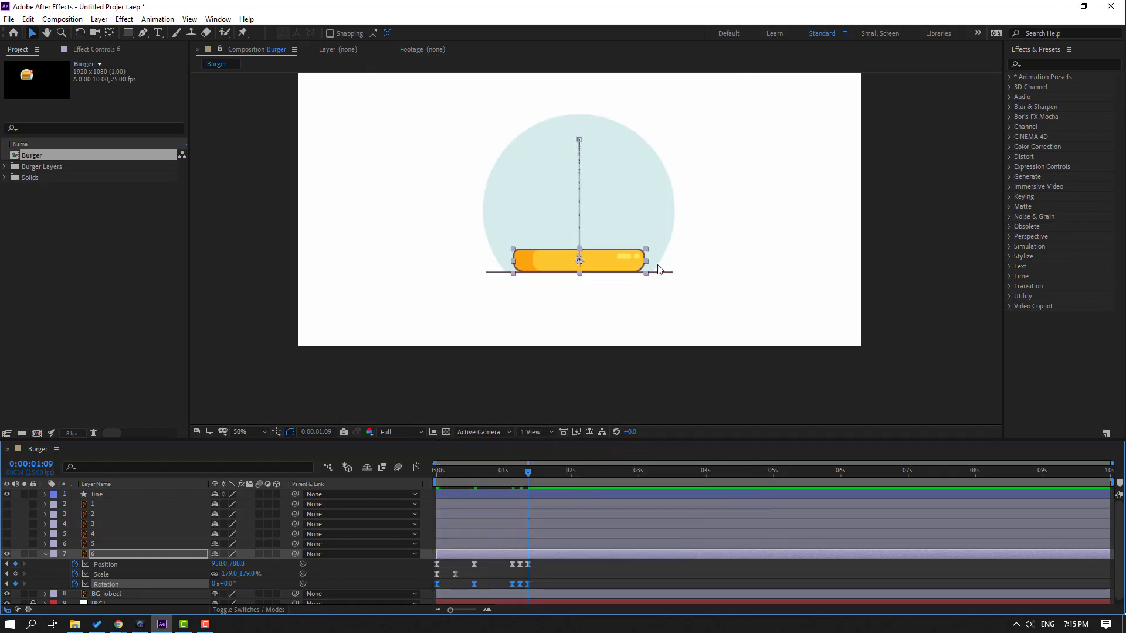
key("space")
key("space")
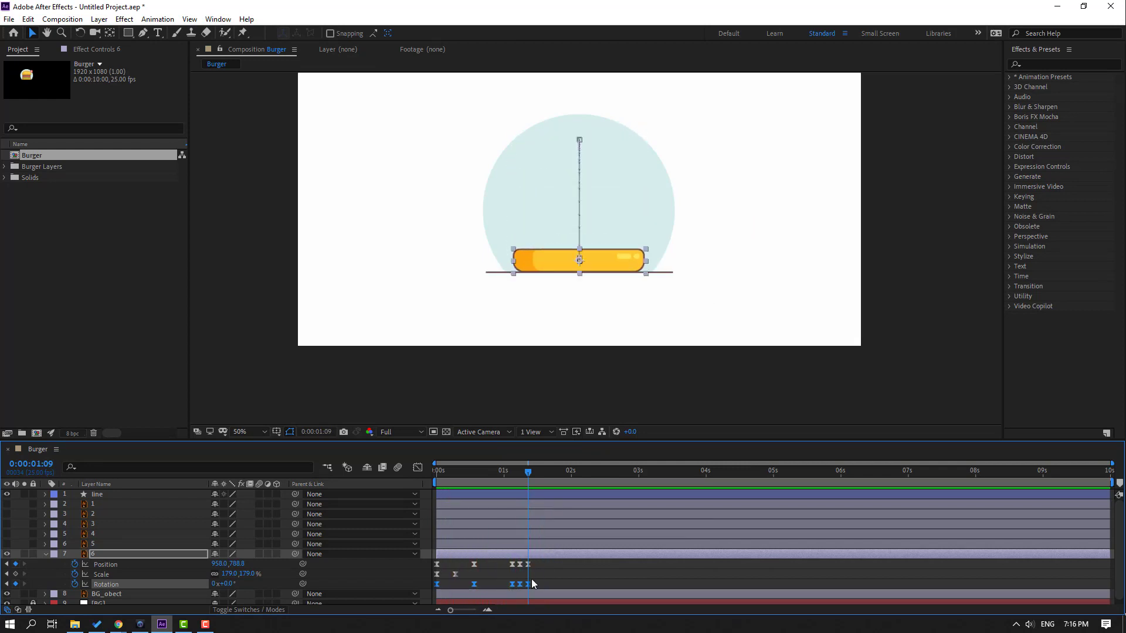
In the Graph Editor, widen the second Rotation keyframe's easing influence to about 80% and preview
left_click(534, 585)
left_click_drag(484, 587, 428, 588)
left_click(417, 467)
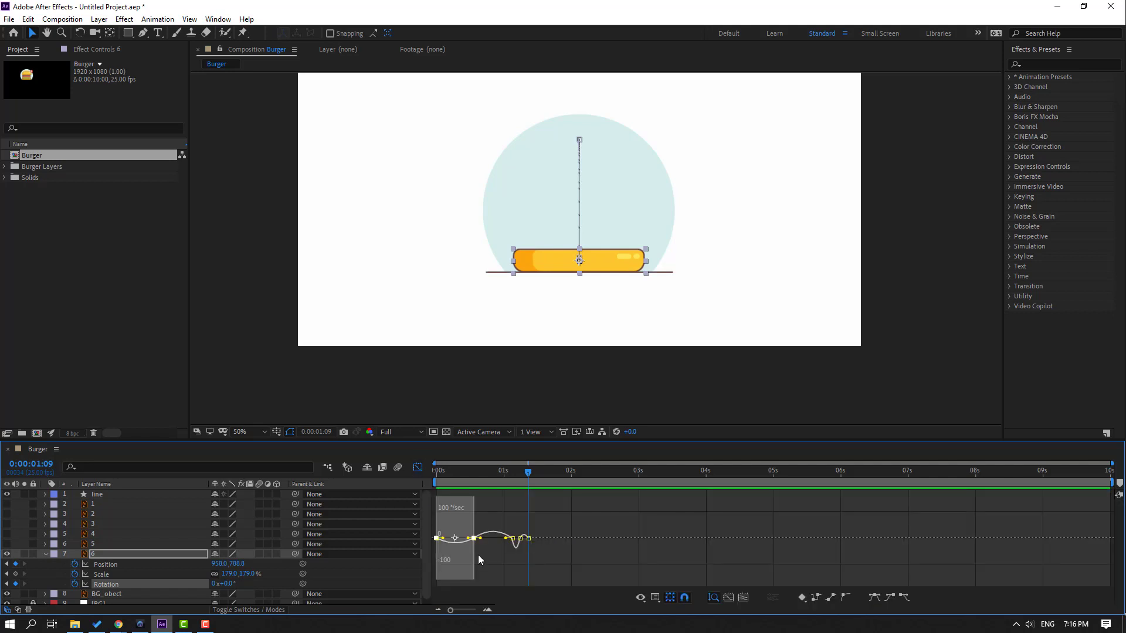
key("=")
left_click_drag(461, 550, 622, 557)
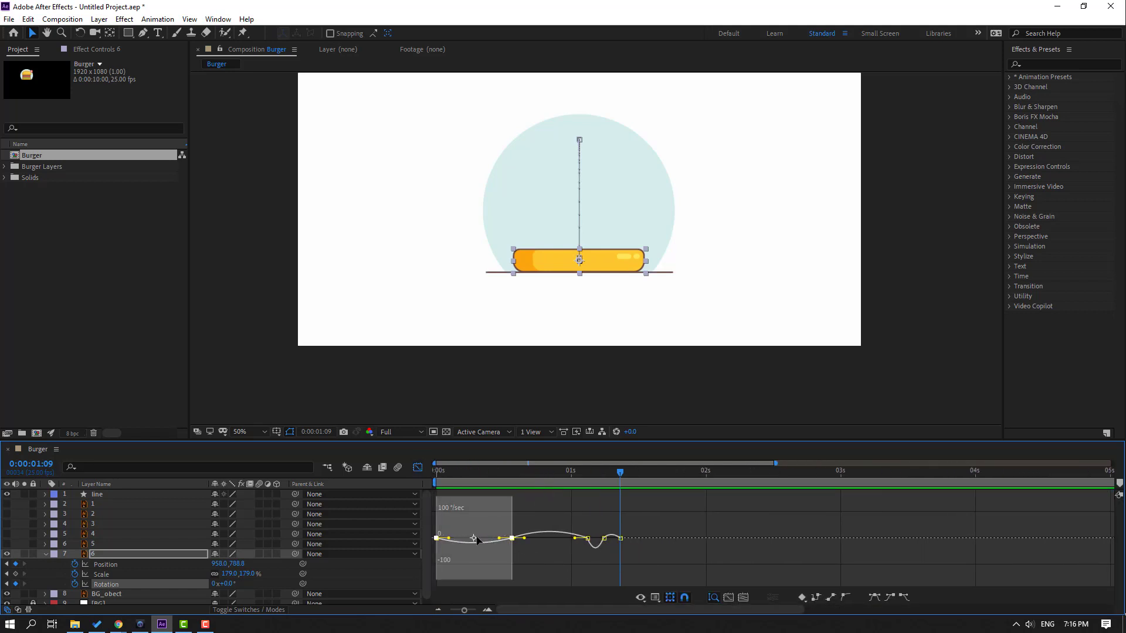
left_click(540, 580)
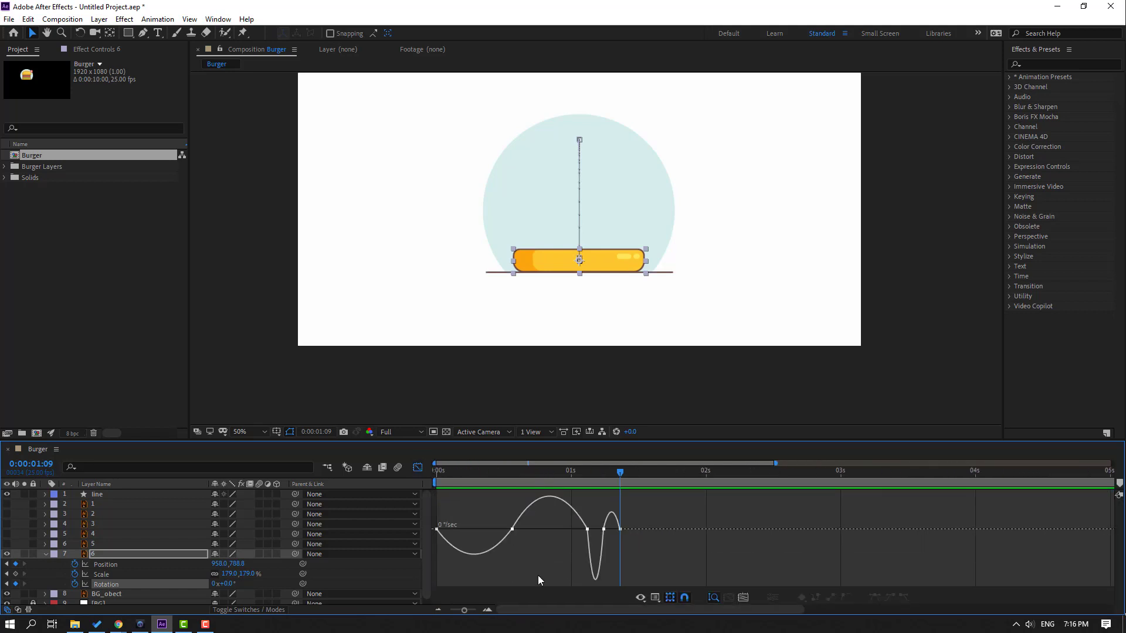
left_click(451, 532)
left_click_drag(498, 528, 540, 536)
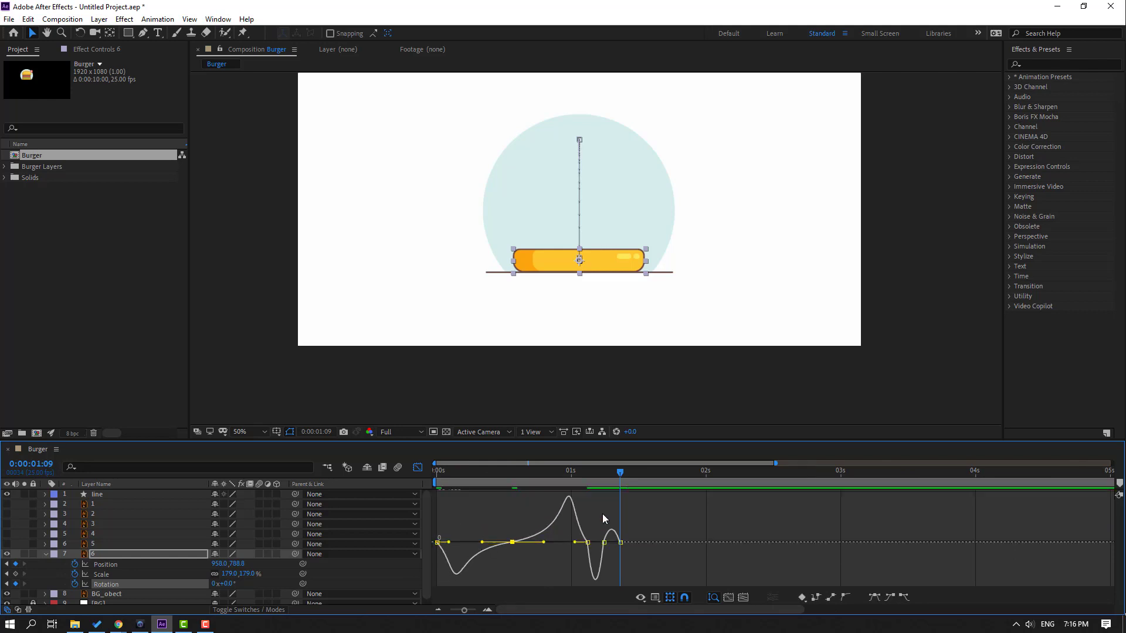
key("space")
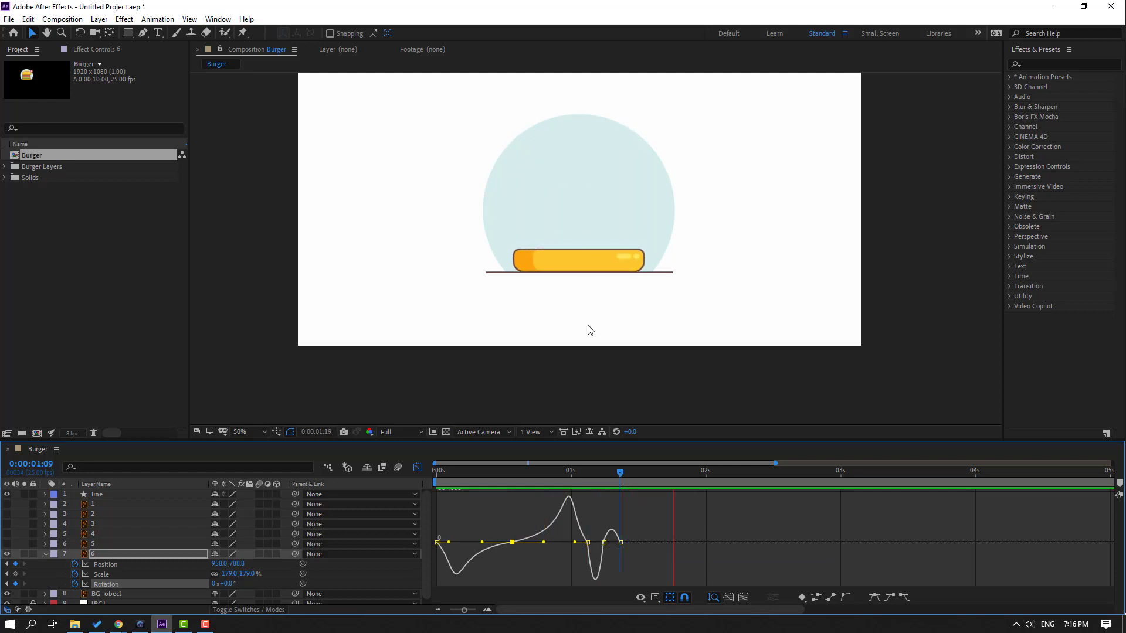
key("comma")
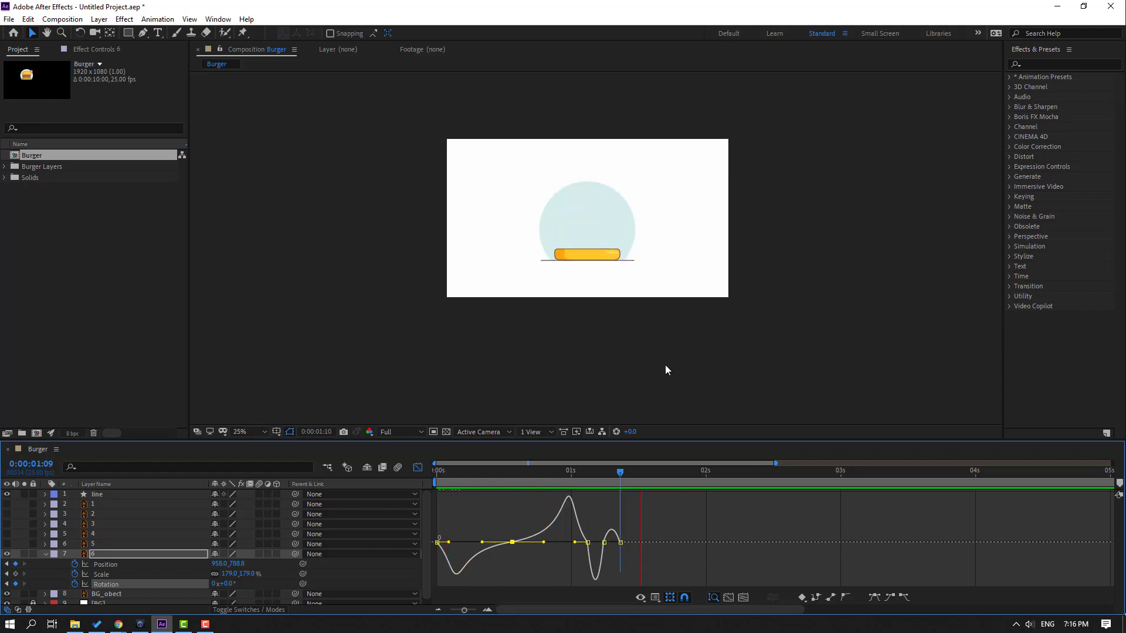
Paste the bun's Position, Scale and Rotation keyframes onto the now-visible lettuce layer 5 at 0s
key("space")
left_click(417, 467)
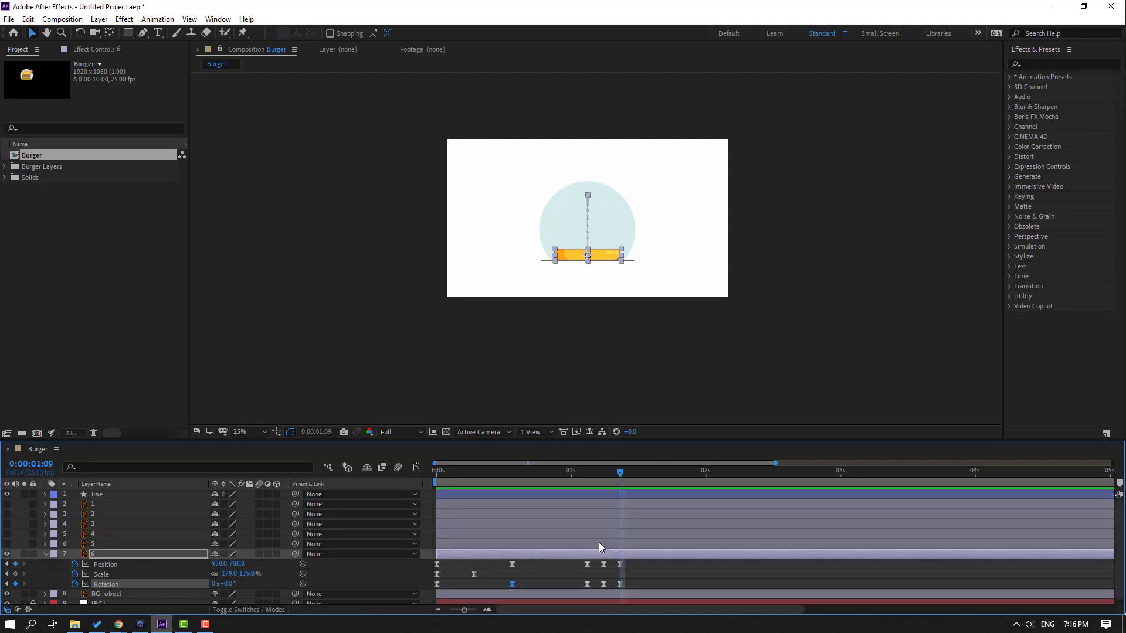
left_click_drag(635, 564, 435, 593)
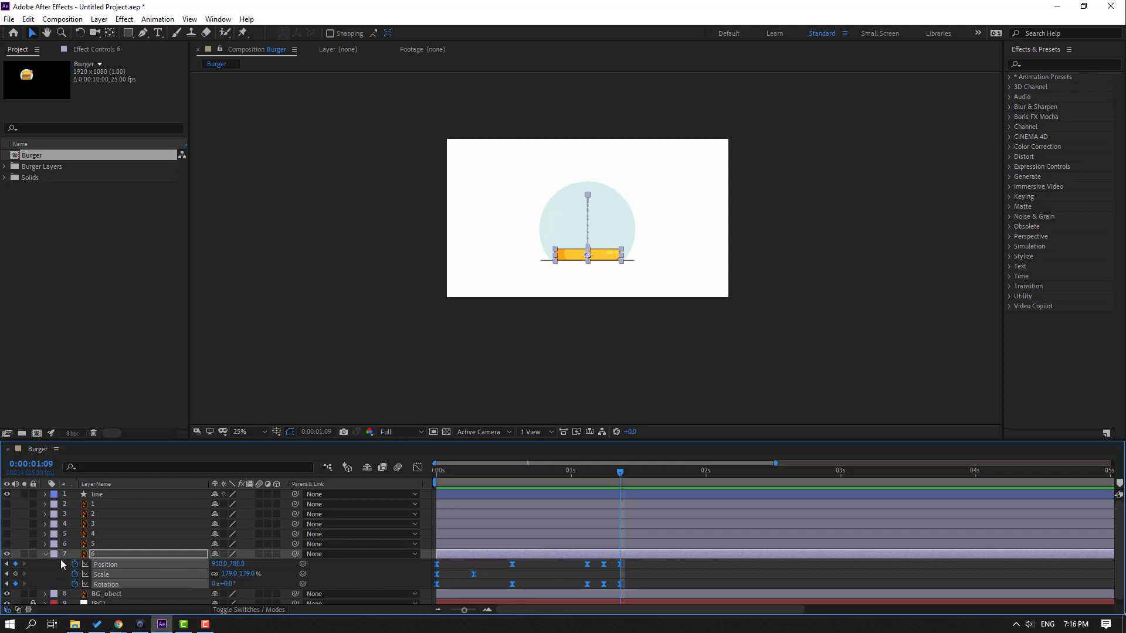
left_click(42, 555)
key("ctrl+Up")
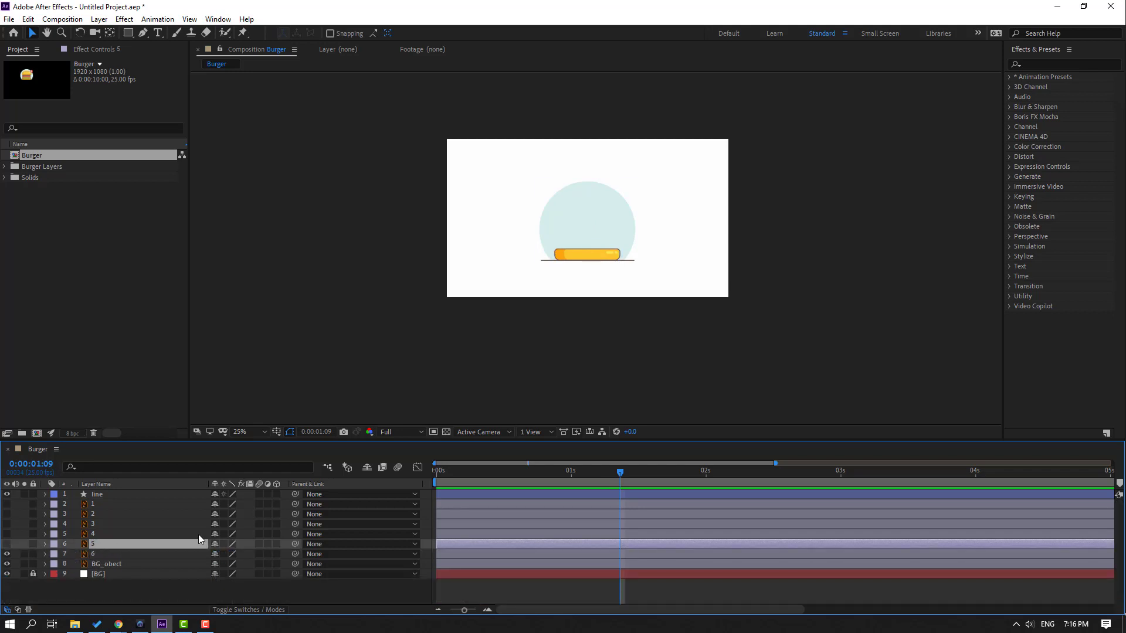
left_click_drag(590, 476, 432, 483)
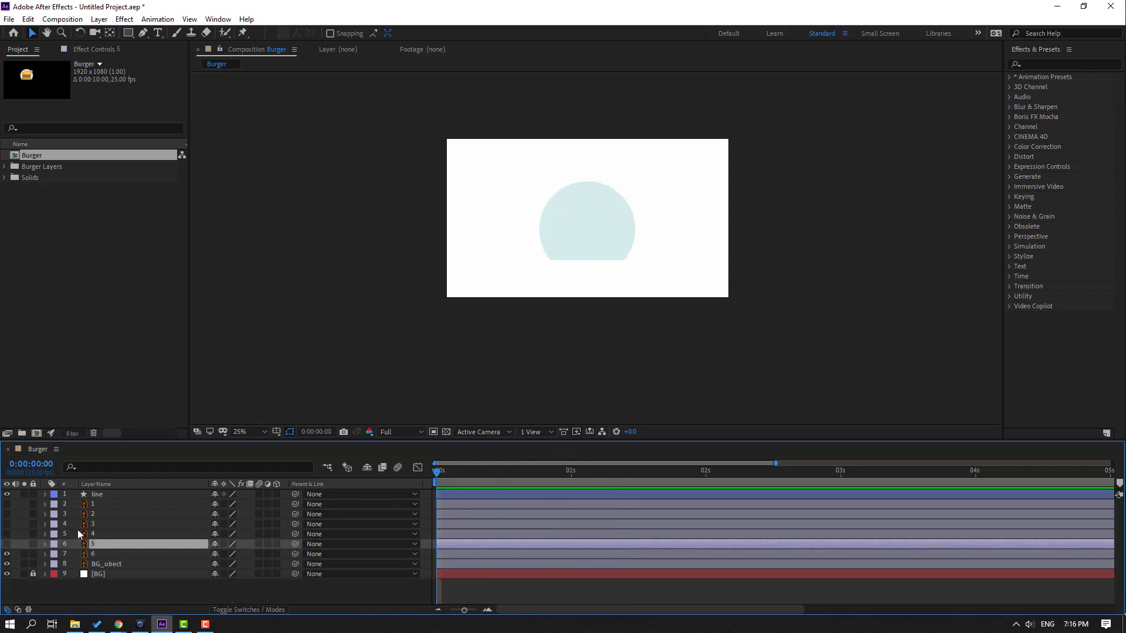
left_click(8, 544)
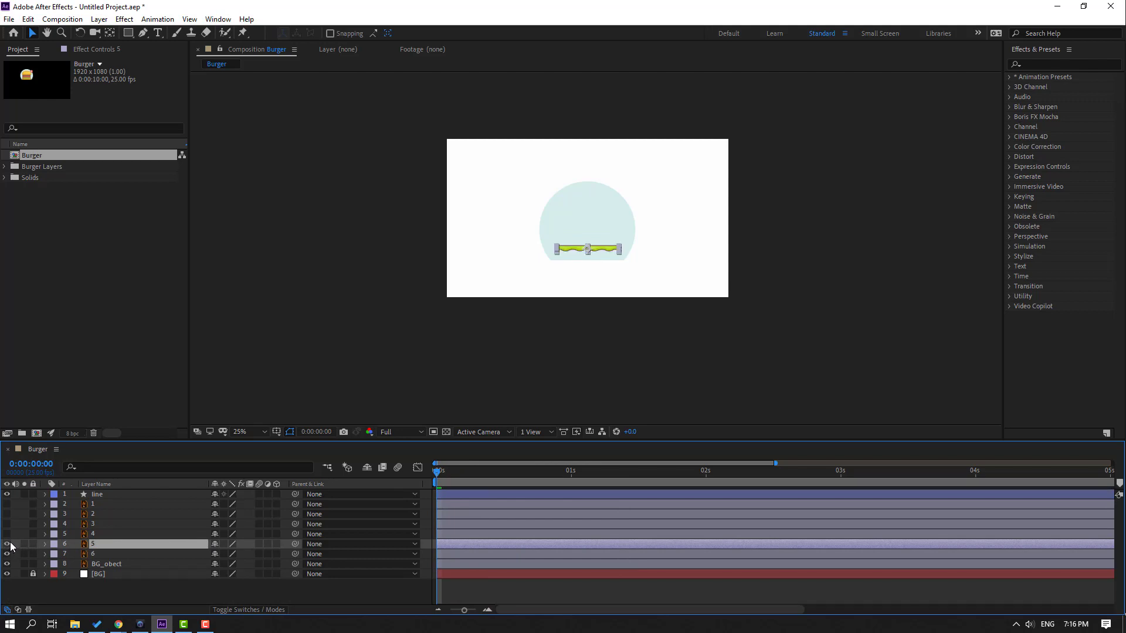
key("ctrl+v")
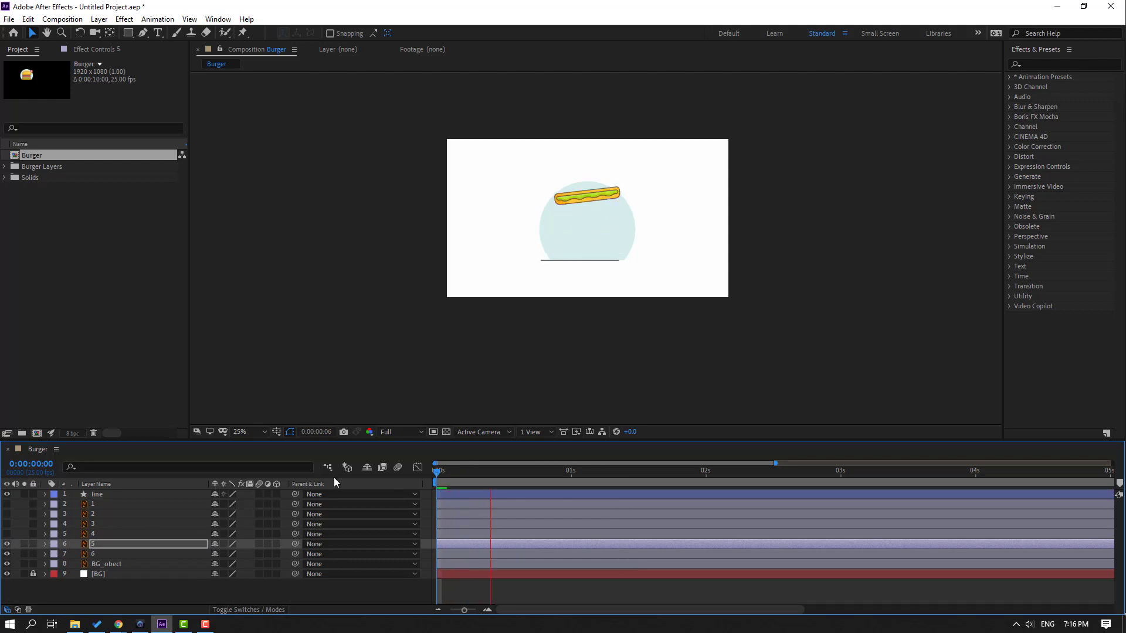
scroll(636, 312, "up", 2)
key("space")
key("space")
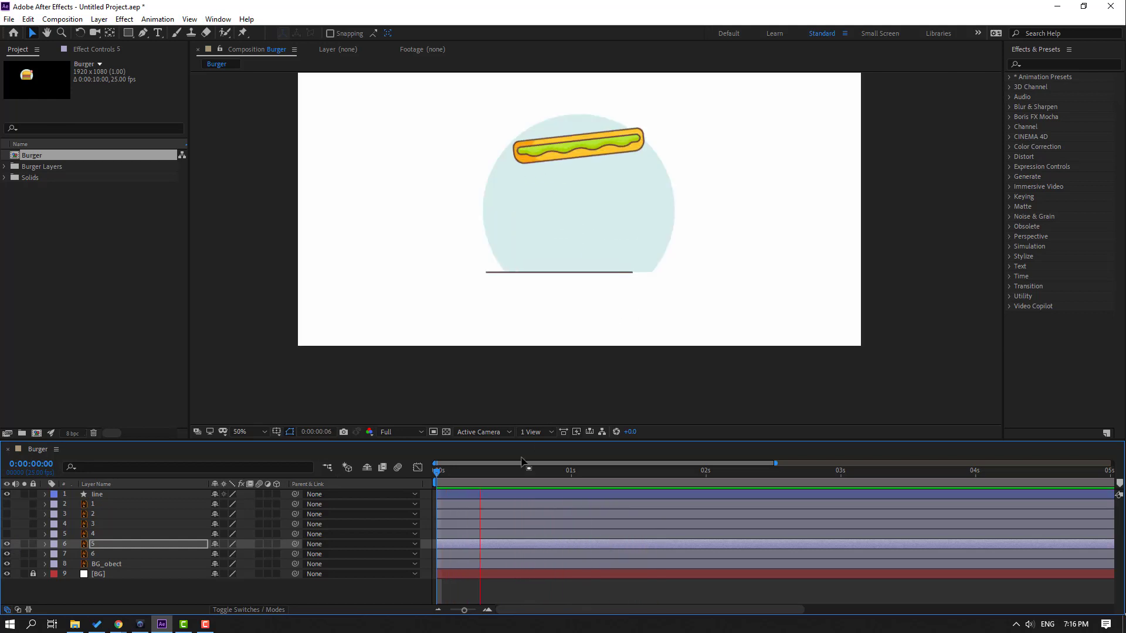
left_click_drag(521, 471, 447, 582)
left_click(465, 599)
Raise the lettuce's landing Position to 958.0, 742.8 so it sits on the bun
left_click(94, 545)
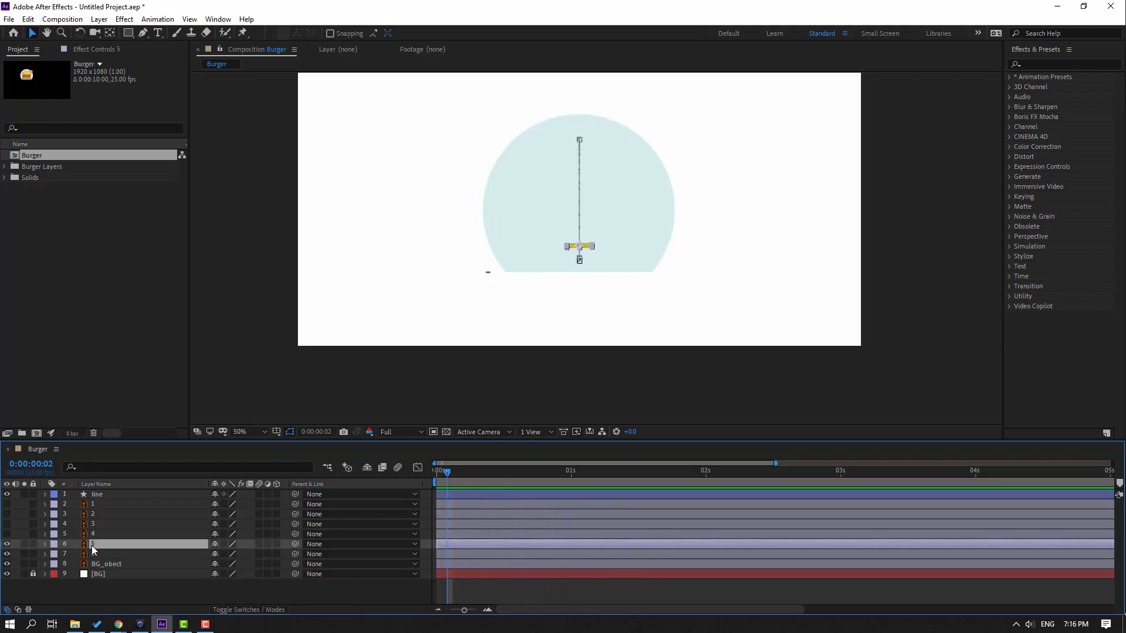
key("p")
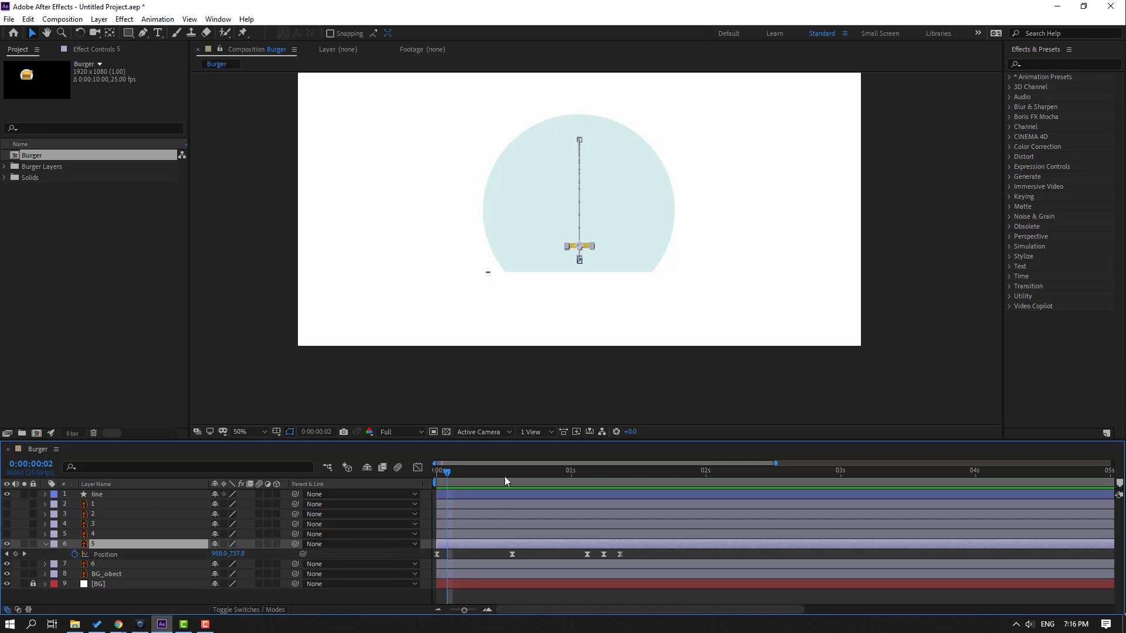
left_click(431, 475)
left_click_drag(638, 553, 423, 572)
left_click_drag(437, 472, 619, 485)
key("period")
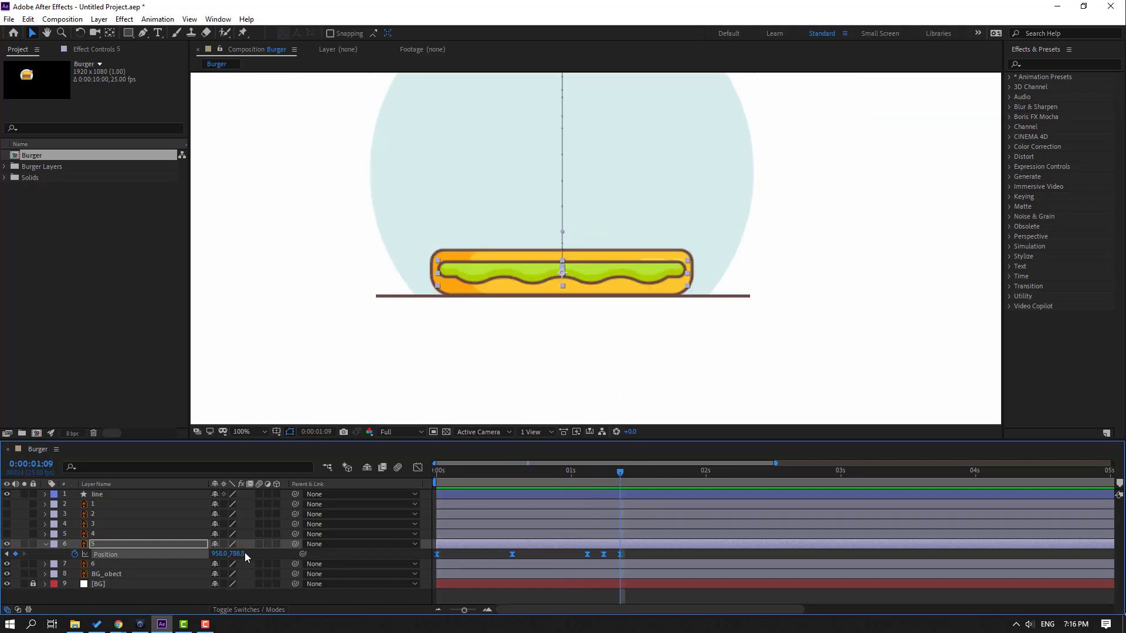
left_click_drag(245, 556, 217, 554)
key("comma")
key("comma")
key("comma")
key("comma")
Preview the drop-in and collapse layer 5's Position property
key("space")
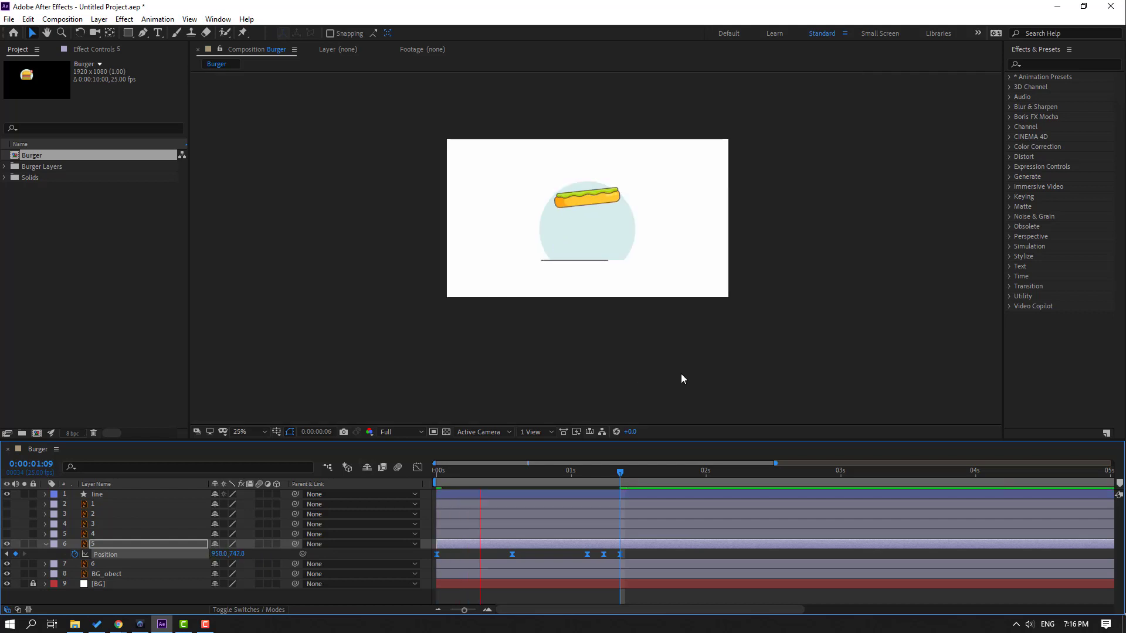
key("space")
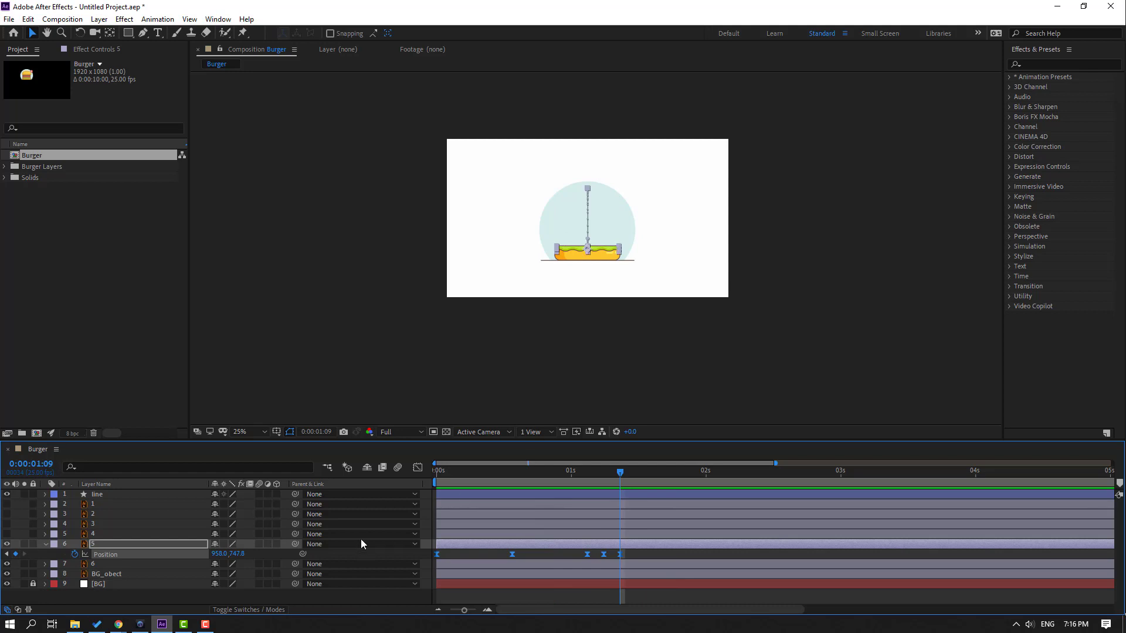
key("space")
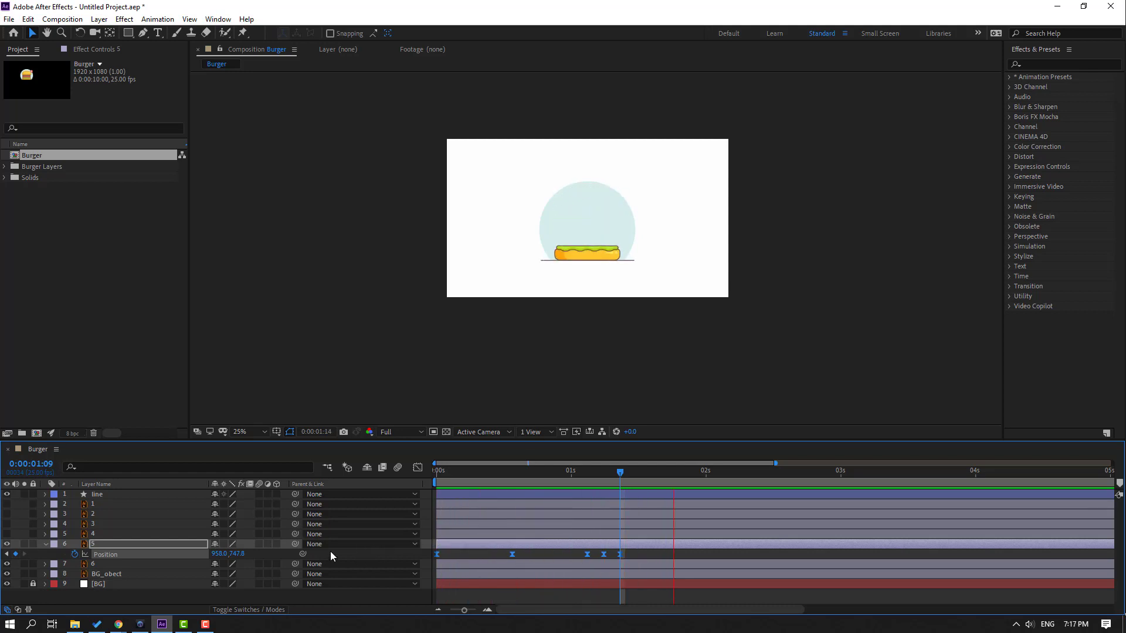
key("space")
left_click(45, 544)
Shift layer 5's bar a few frames later and preview the stagger
left_click(454, 548)
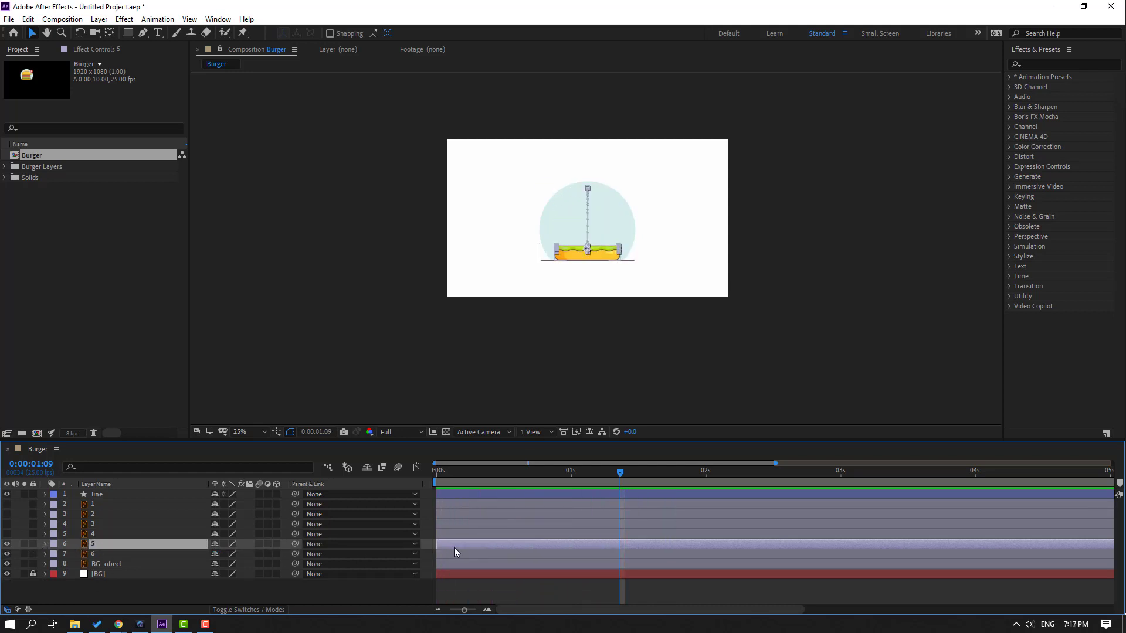
left_click_drag(454, 548, 472, 548)
key("space")
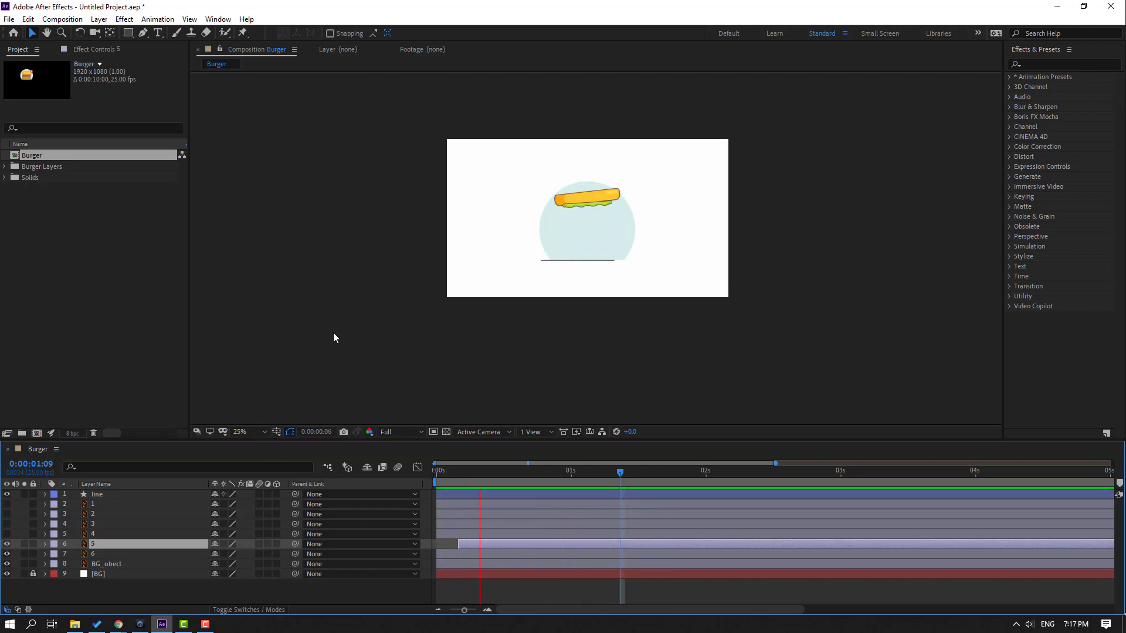
Return to 0s and make the red tomato layer 4 visible
left_click_drag(487, 475, 187, 494)
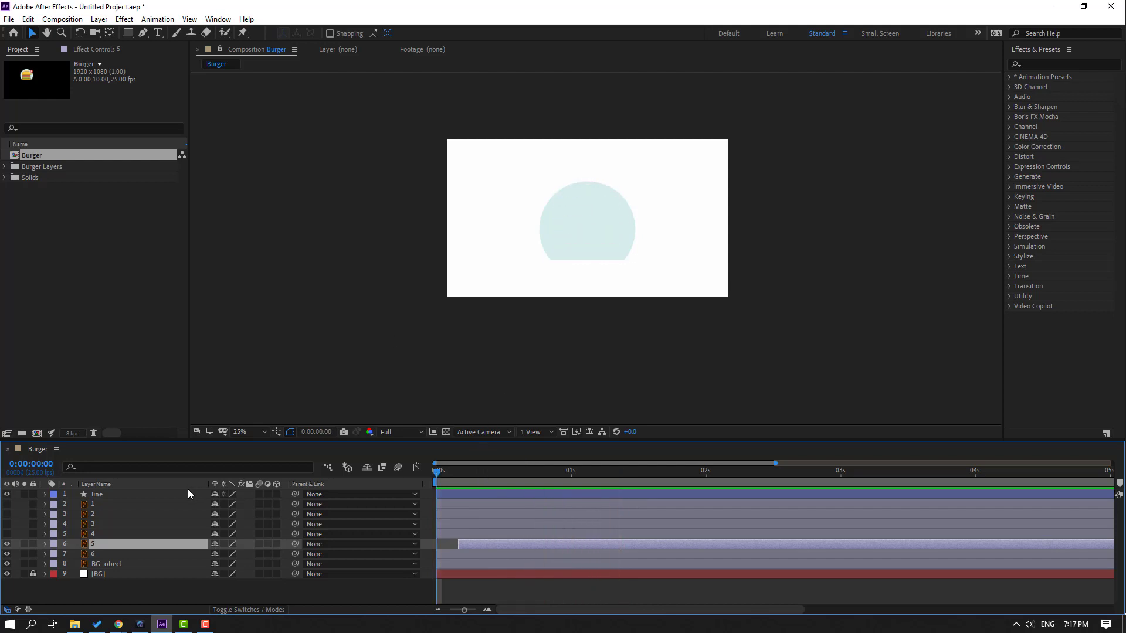
left_click(92, 535)
left_click(7, 534)
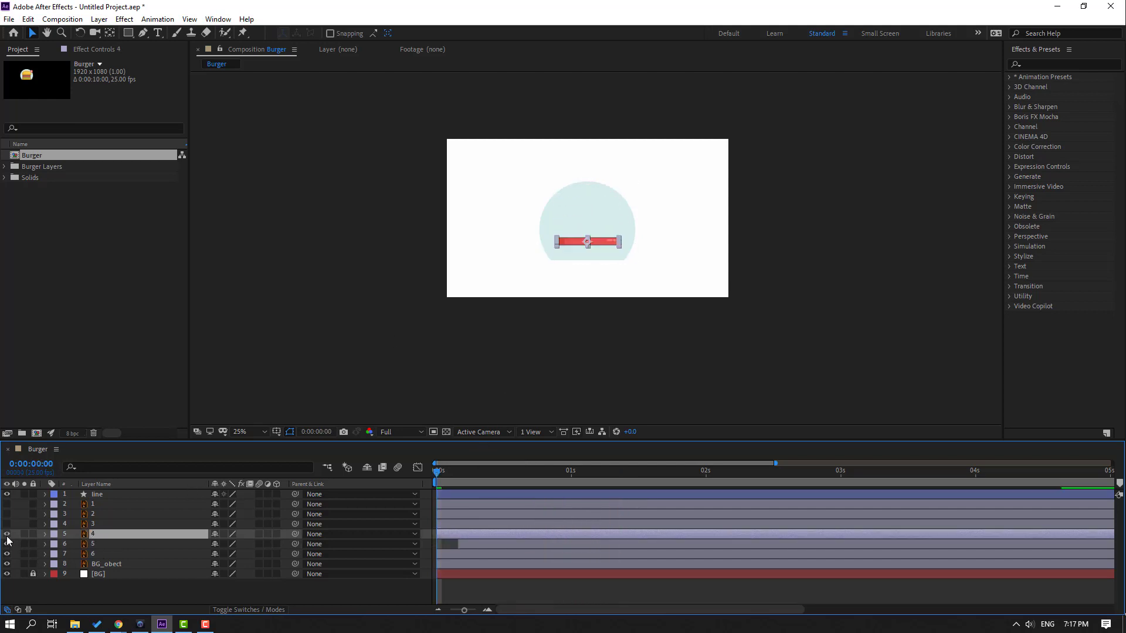
Paste the drop-in keyframes onto layer 4, then onto layers 3, 2 and 1 after turning them on
key("Return")
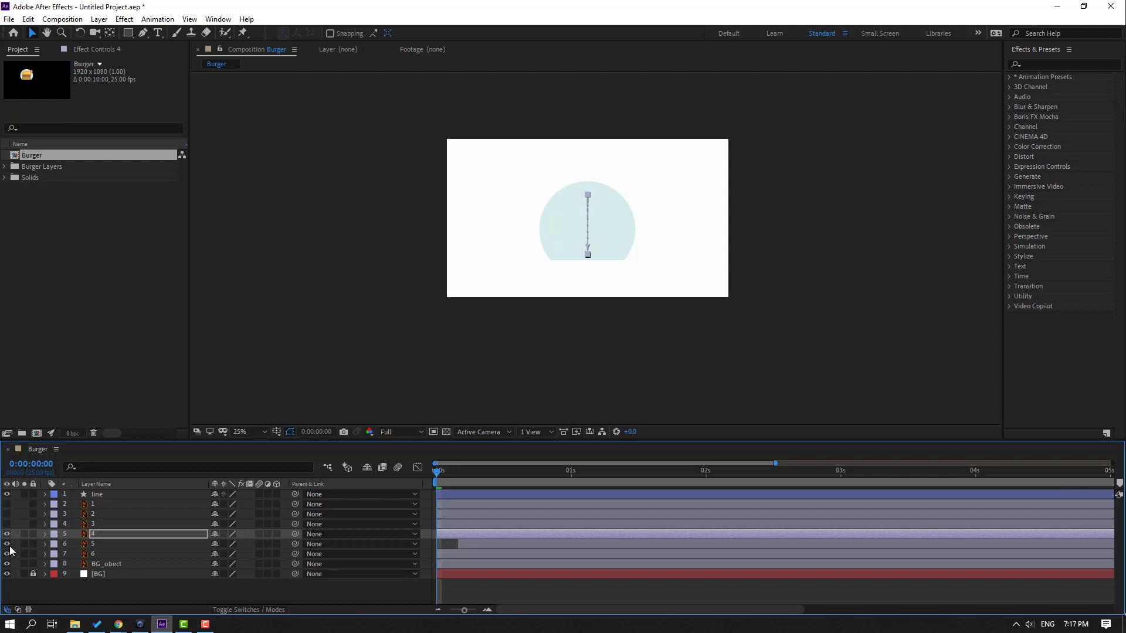
left_click(92, 524)
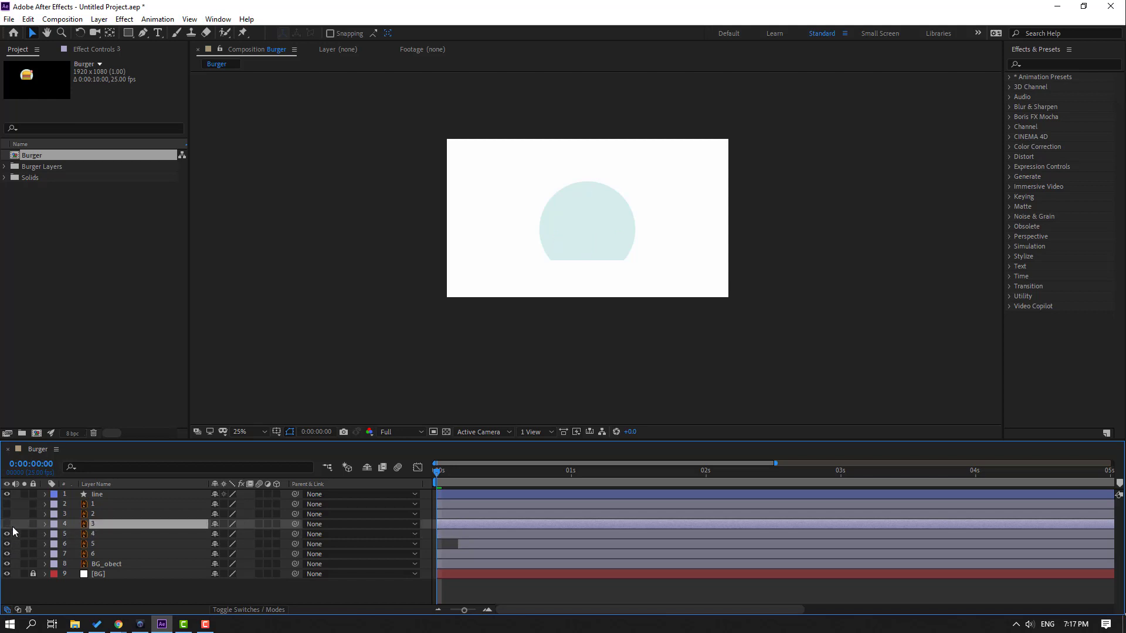
left_click(7, 524)
key("Return")
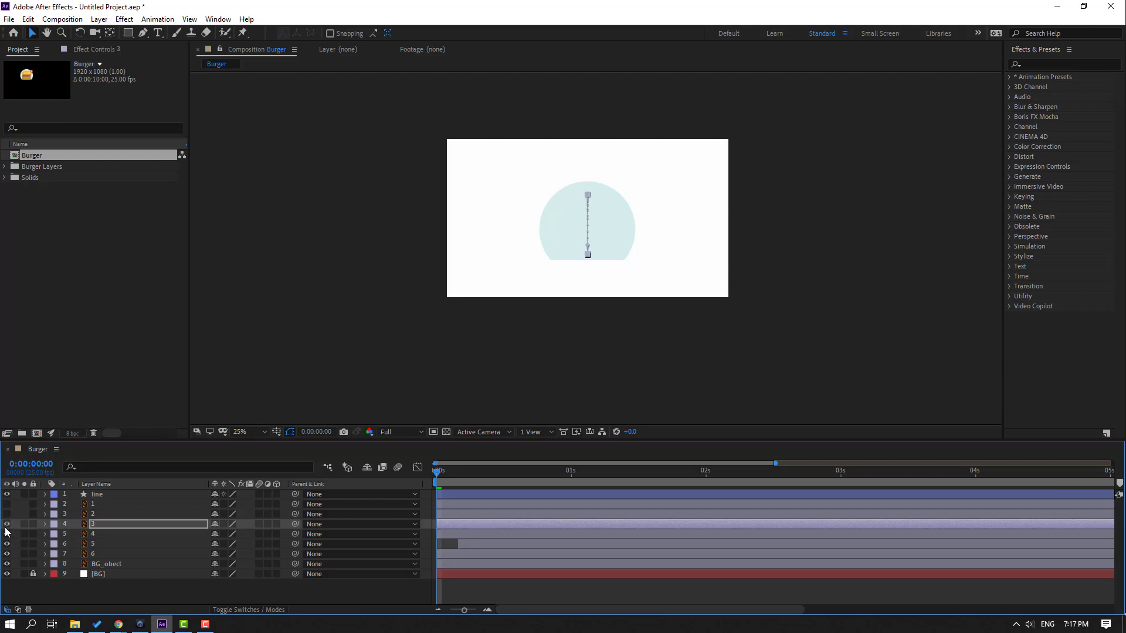
left_click(7, 514)
left_click(86, 514)
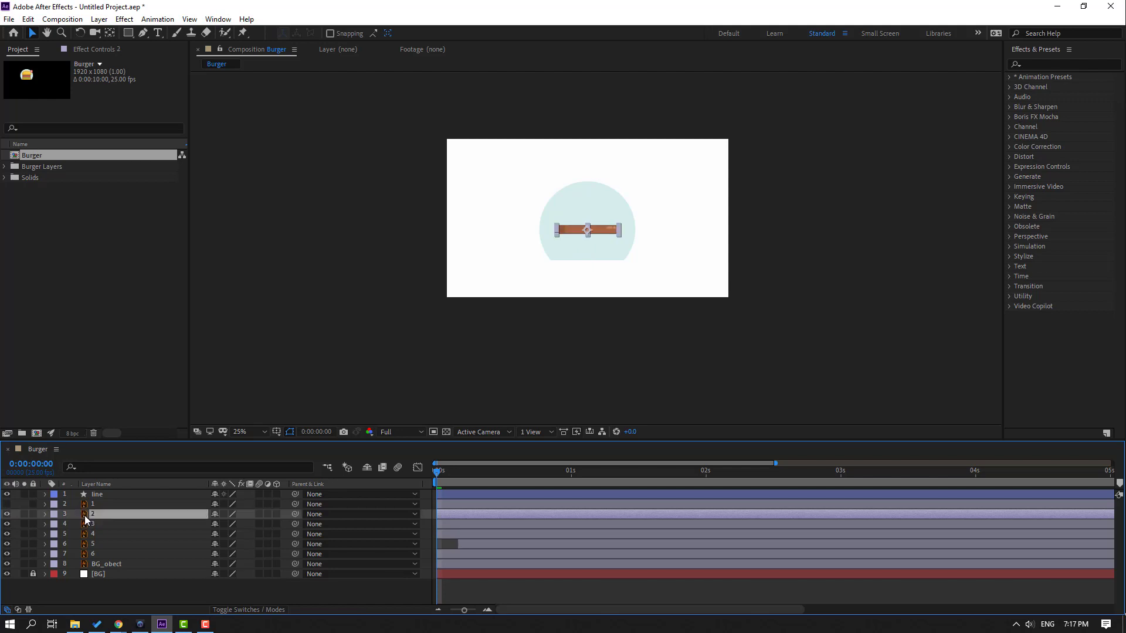
key("Return")
left_click(7, 505)
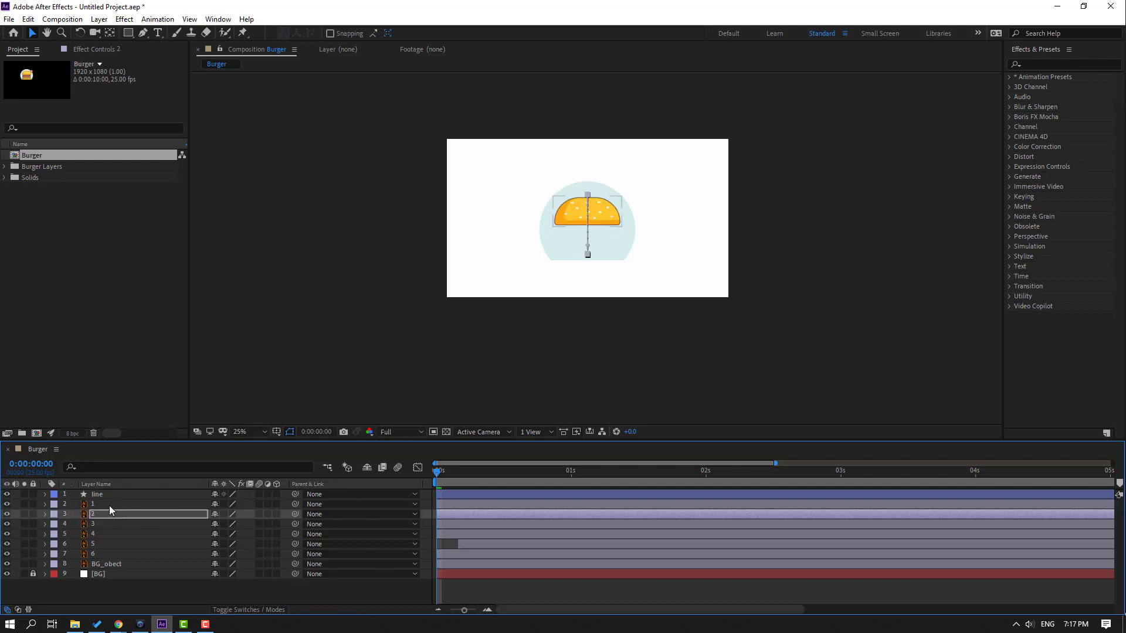
left_click(111, 504)
key("Return")
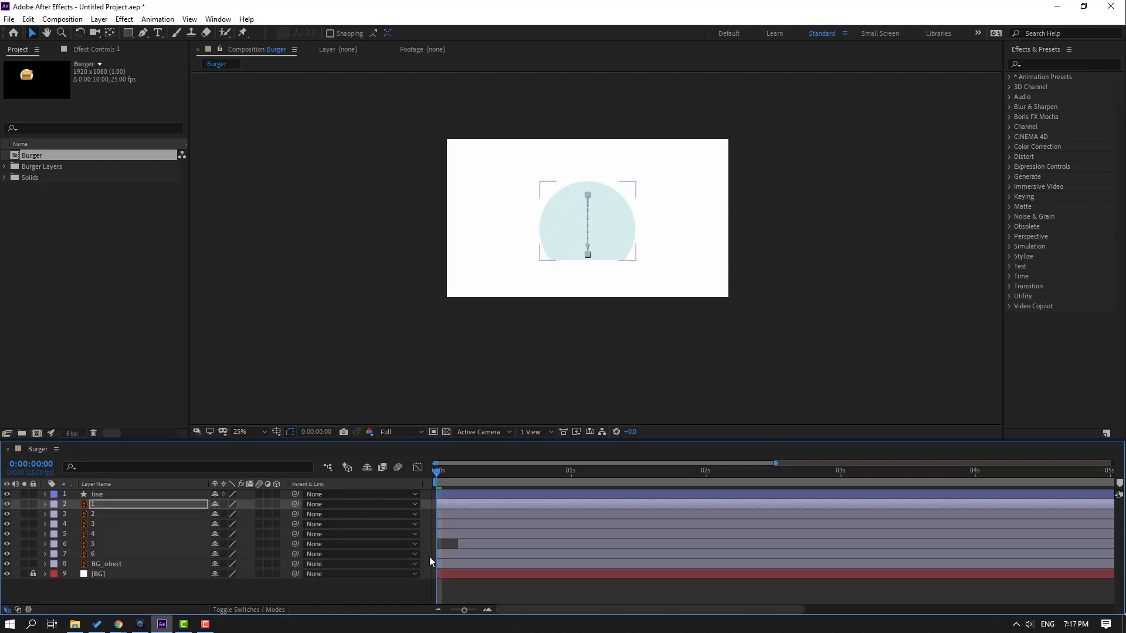
Drag layer 3, then layers 2 and 1, later in time to stagger their drops
left_click(444, 543)
left_click(447, 535)
left_click_drag(468, 525, 582, 516)
left_click_drag(468, 505, 596, 509)
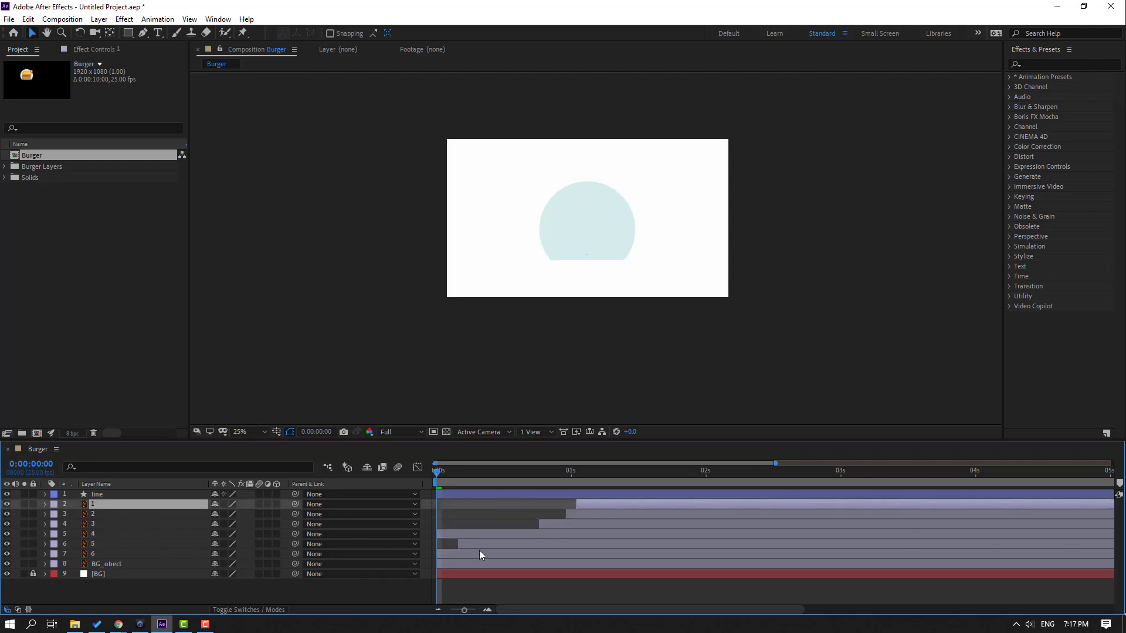
Raise the tomato's Position Y to 699.8 at 1:09 so it lands on the lettuce
left_click(459, 535)
left_click_drag(438, 477, 463, 476)
scroll(694, 195, "up", 3)
left_click_drag(695, 193, 684, 238)
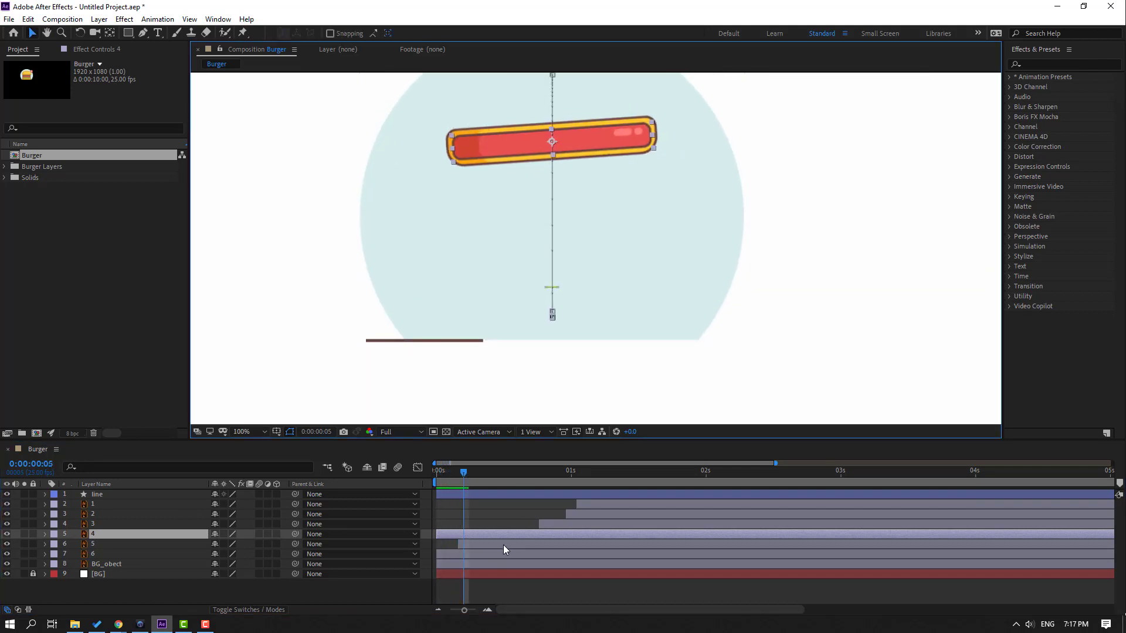
key("u")
left_click_drag(649, 542, 466, 546)
left_click(645, 546)
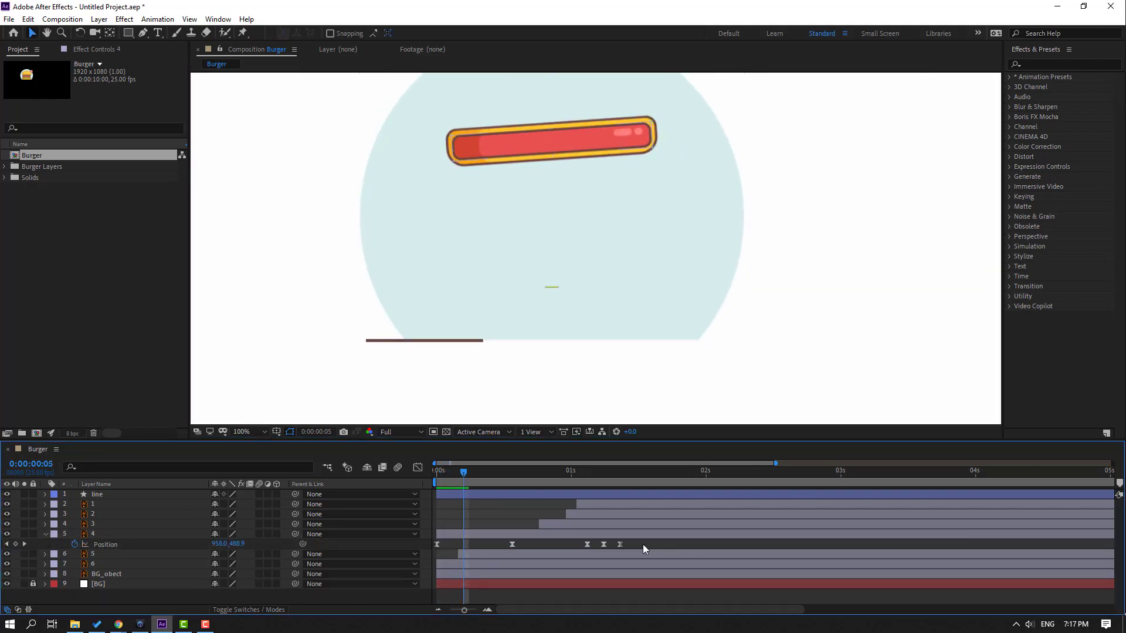
left_click(480, 534)
left_click_drag(469, 472, 620, 490)
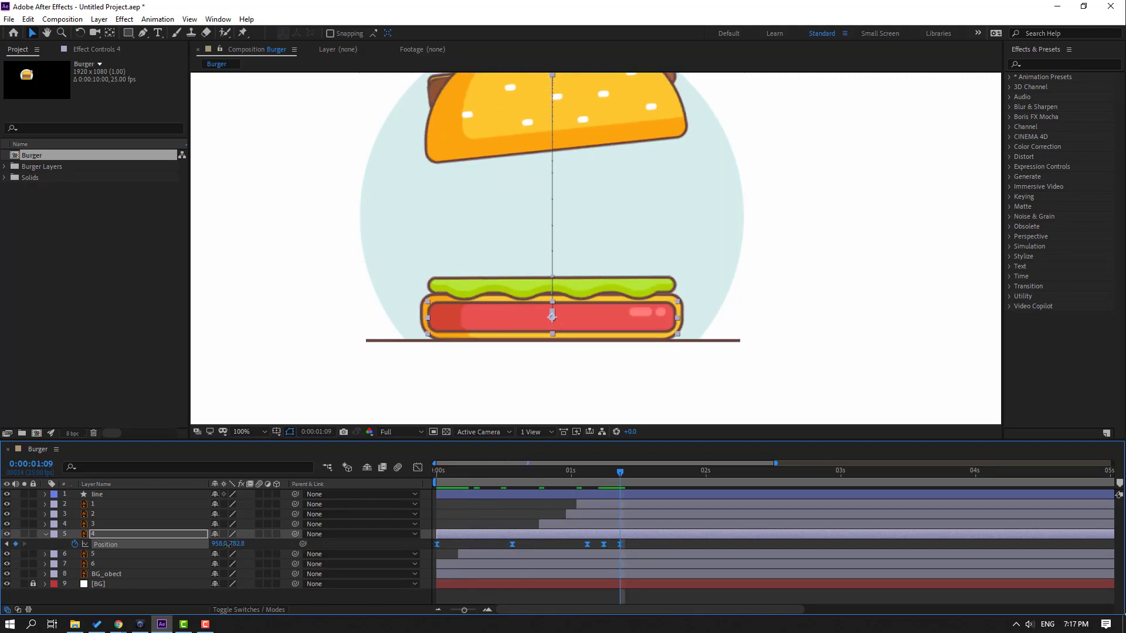
left_click_drag(228, 544, 186, 546)
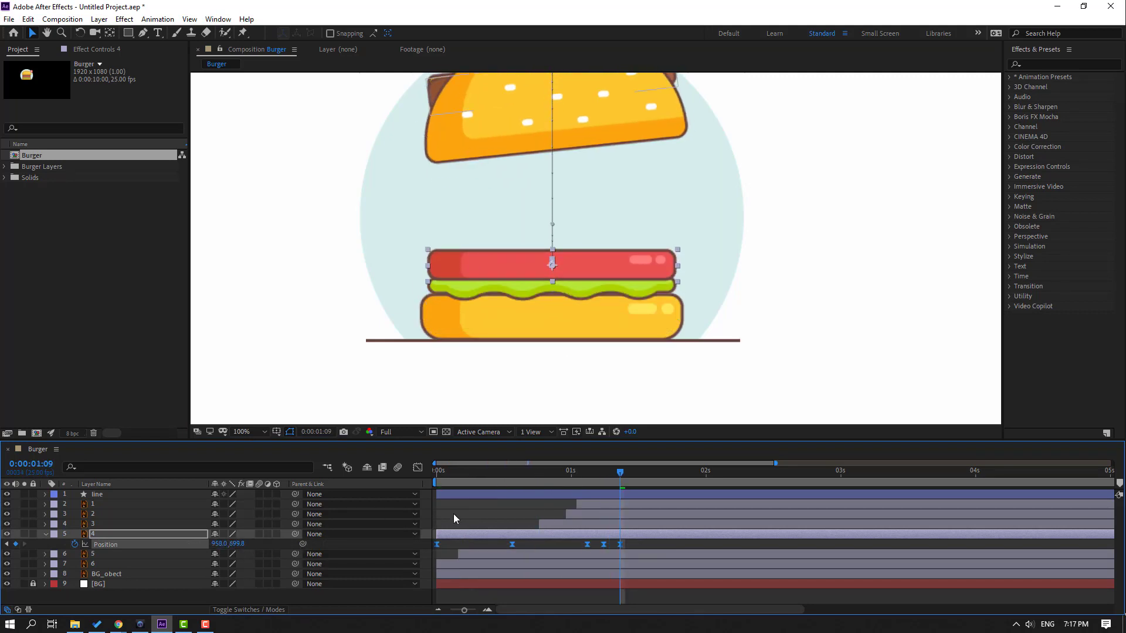
Push layers 1–3 back to start around 3 seconds and preview
left_click(521, 527)
left_click(547, 525)
left_click(584, 505, "shift")
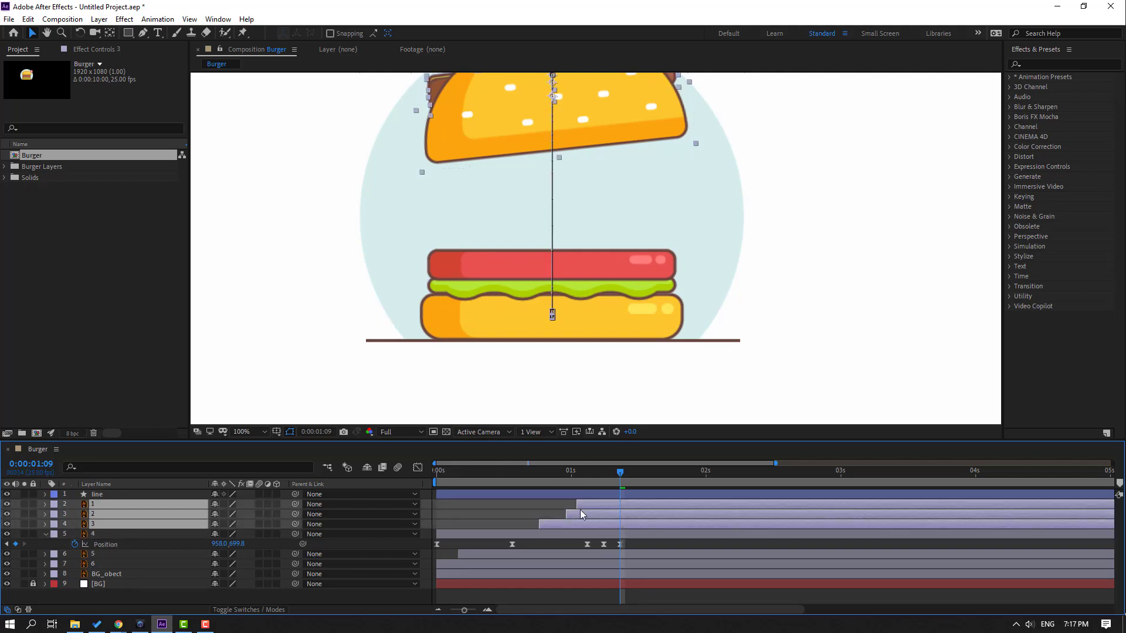
left_click_drag(737, 529, 813, 532)
scroll(639, 345, "down", 1)
key("space")
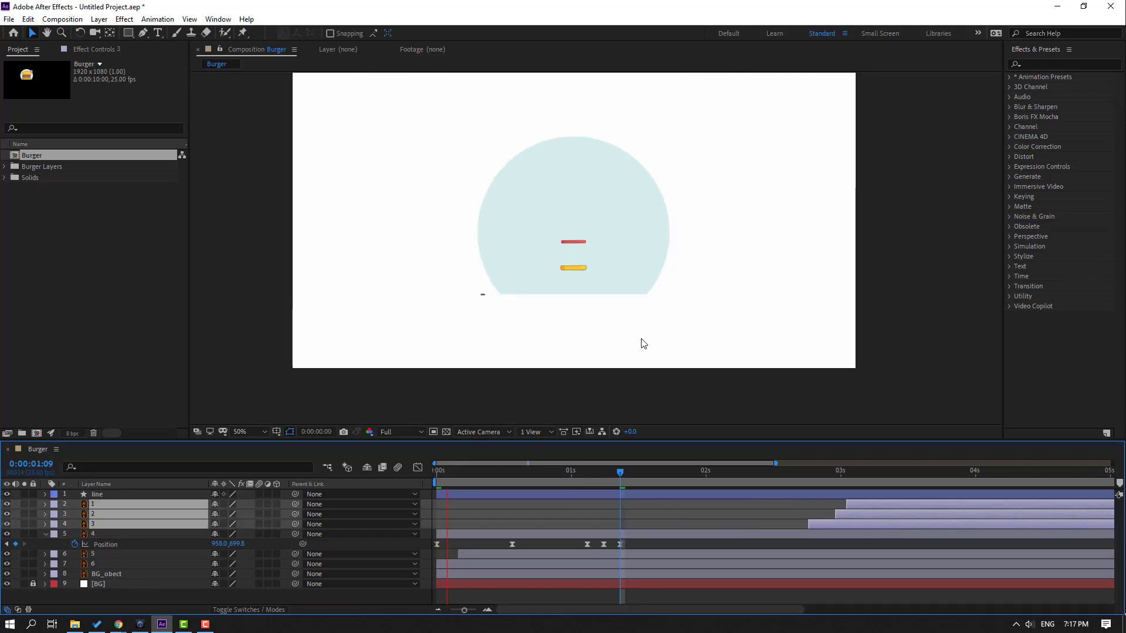
key("space")
key("space")
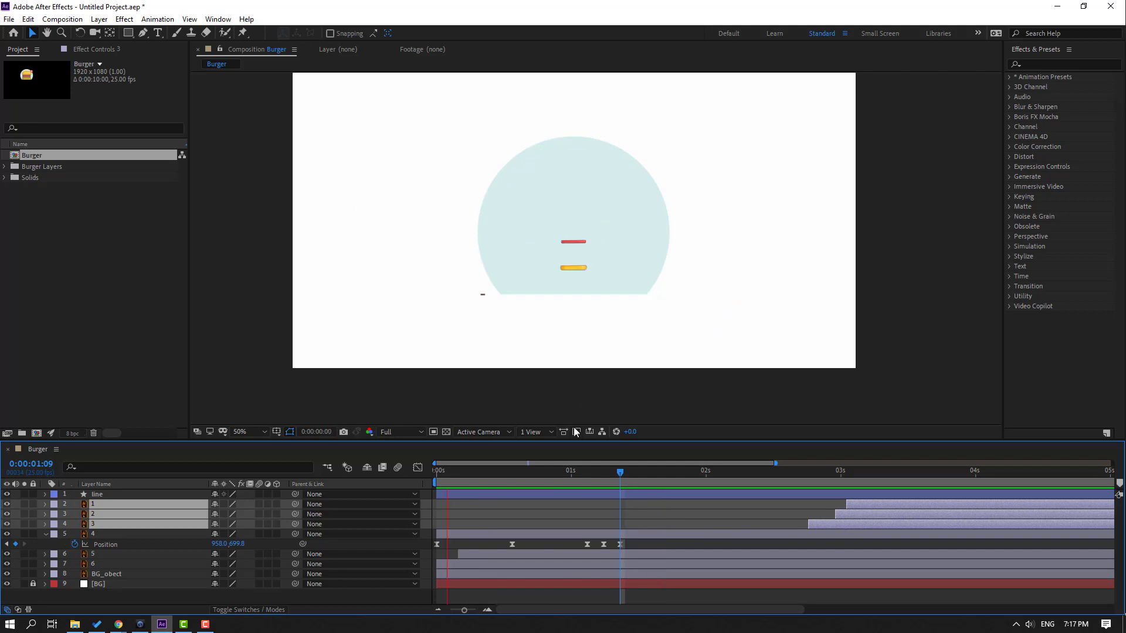
Collapse the tomato's Position and shift its layer a few frames later, then preview
left_click(63, 534)
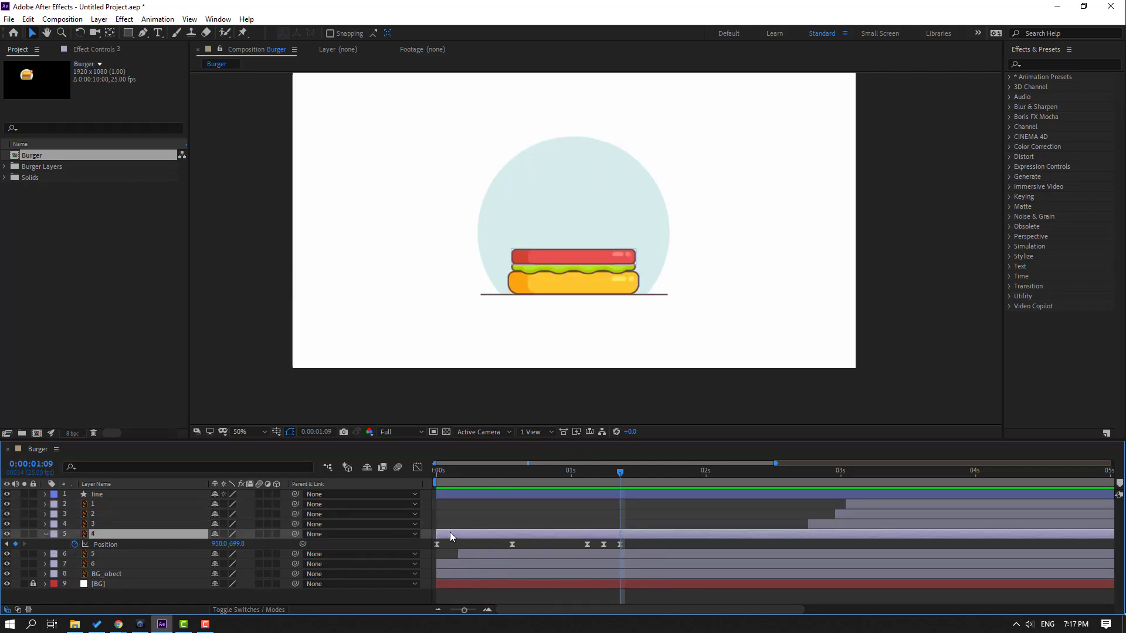
left_click(46, 535)
left_click_drag(461, 534, 503, 534)
scroll(491, 326, "down", 1)
key("space")
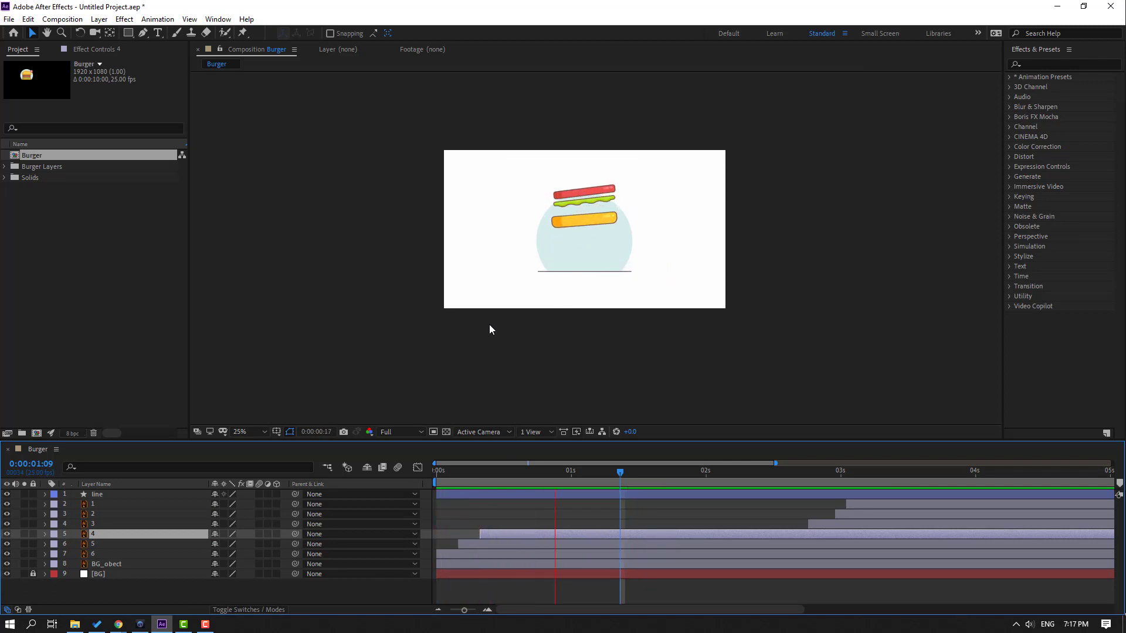
Bring layer 3 back to start near 0.4 seconds
key("space")
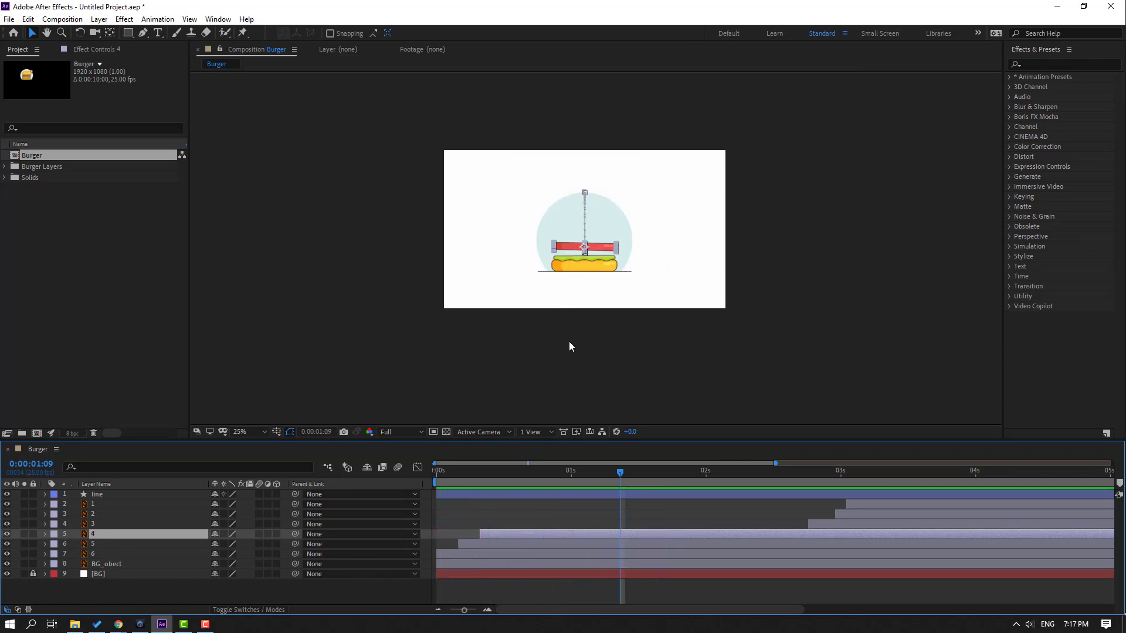
left_click(89, 525)
left_click_drag(847, 528, 520, 532)
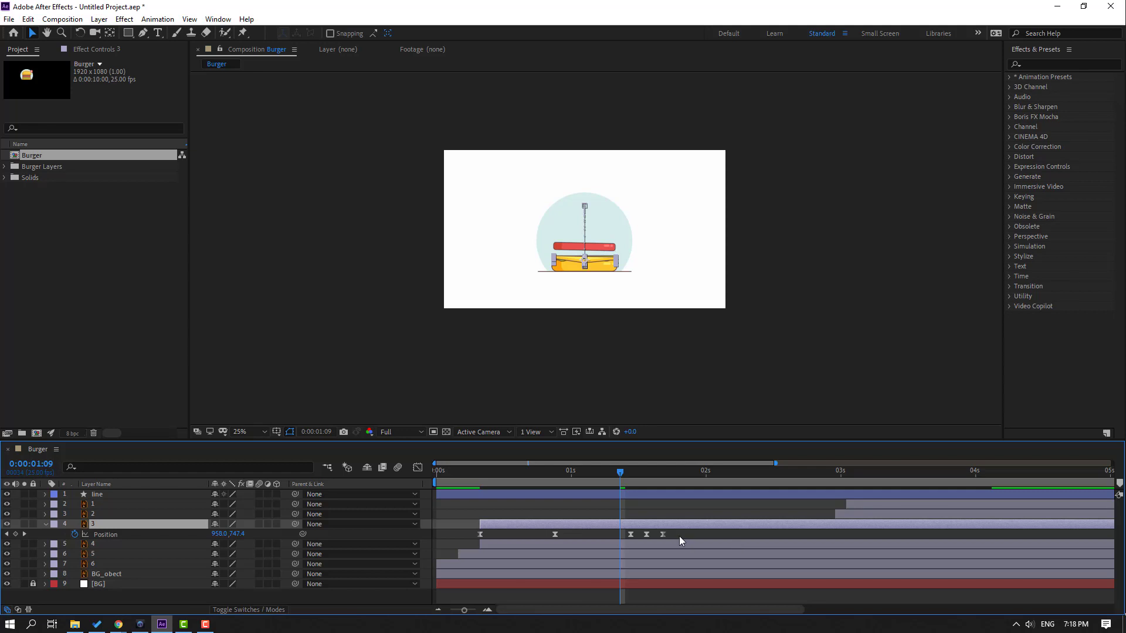
Raise layer 3's landing Position to 958.0, 678.8 at 1:17 so it sits on the tomato
left_click_drag(679, 536, 477, 533)
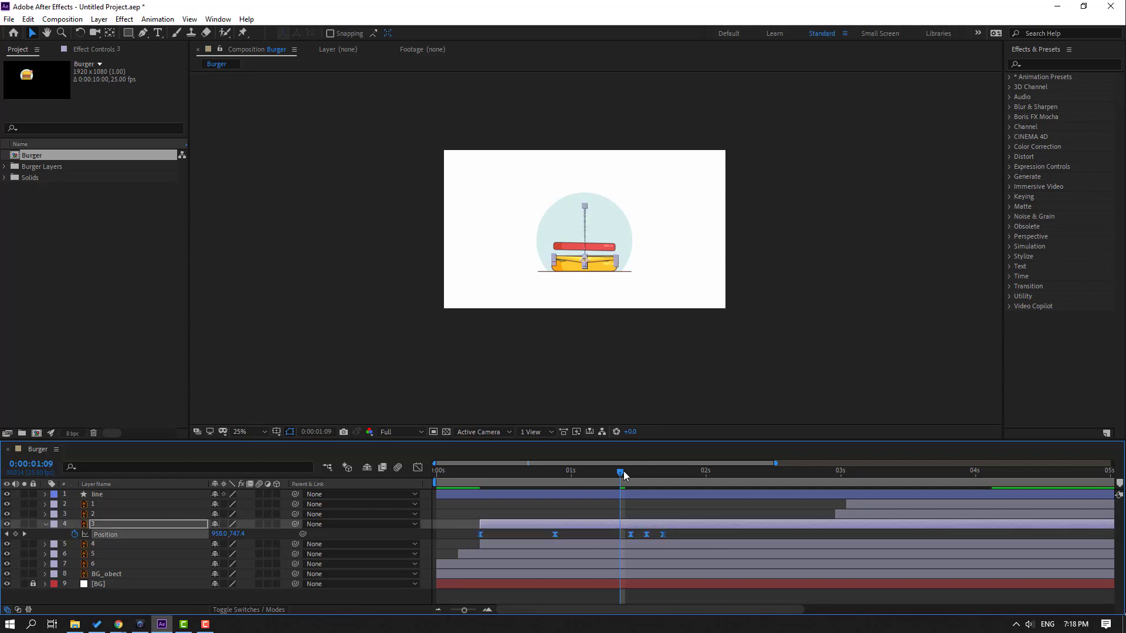
left_click_drag(624, 473, 663, 480)
scroll(578, 267, "up", 2)
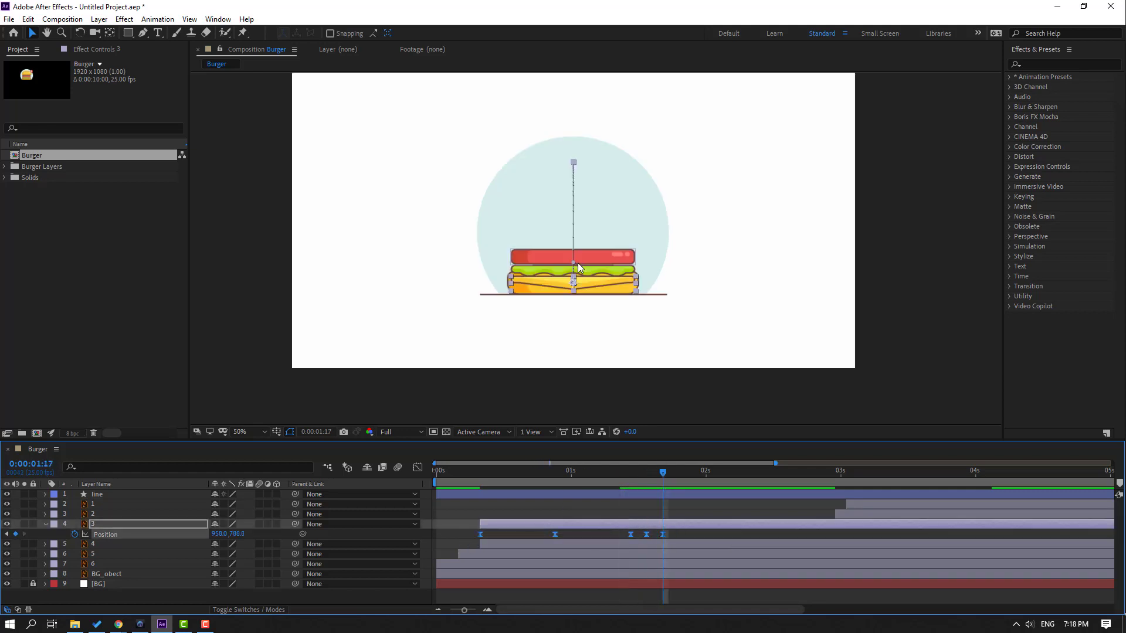
scroll(578, 263, "up", 2)
scroll(306, 401, "down", 1)
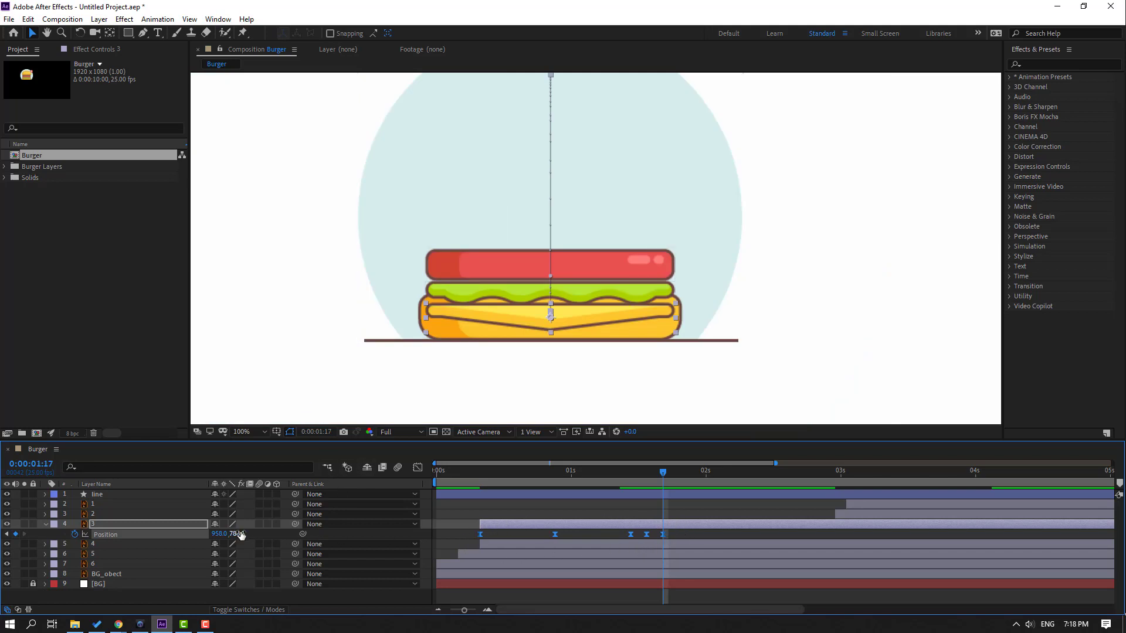
left_click_drag(241, 534, 176, 531)
scroll(551, 377, "down", 1)
scroll(633, 360, "down", 3)
Collapse layer 3's properties, shift it a few frames later and preview
key("space")
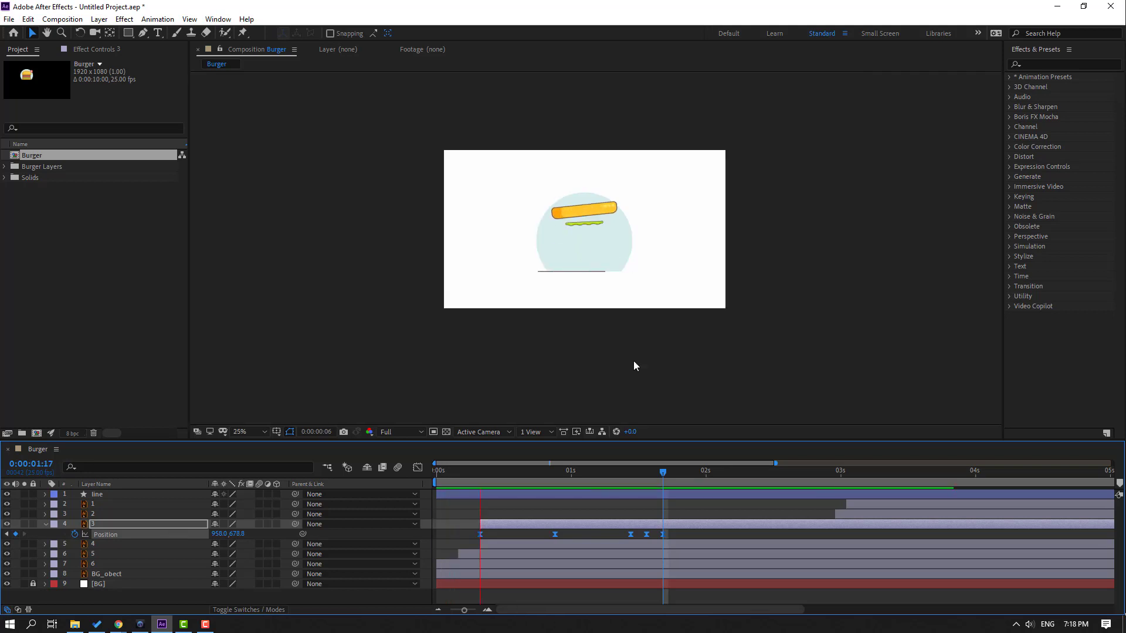
key("space")
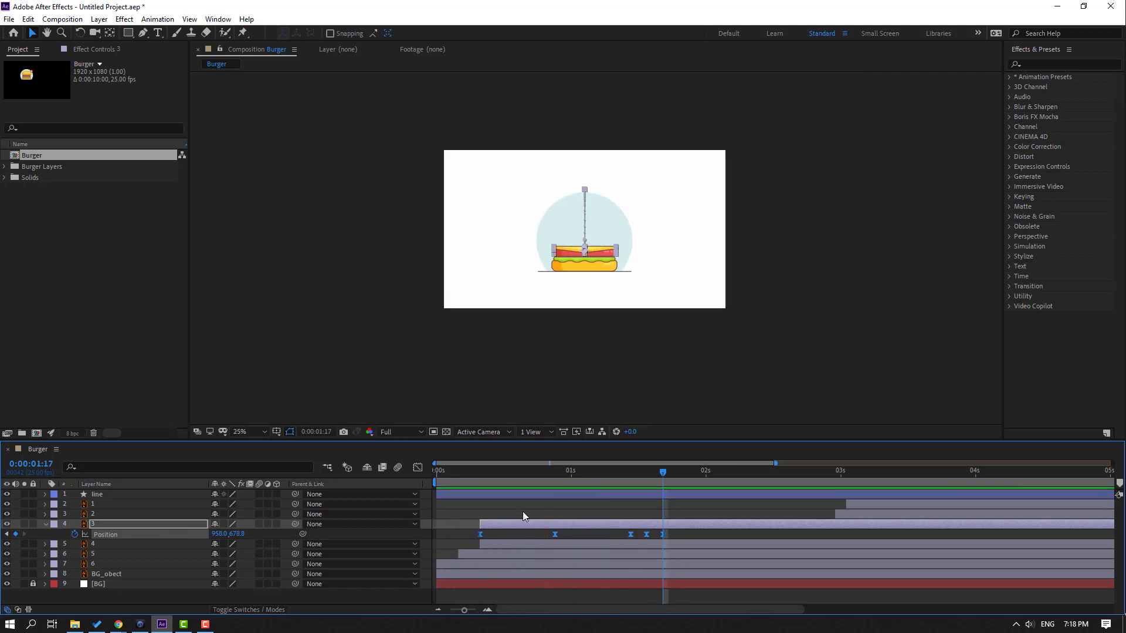
left_click(522, 512)
left_click(108, 525)
left_click(43, 525)
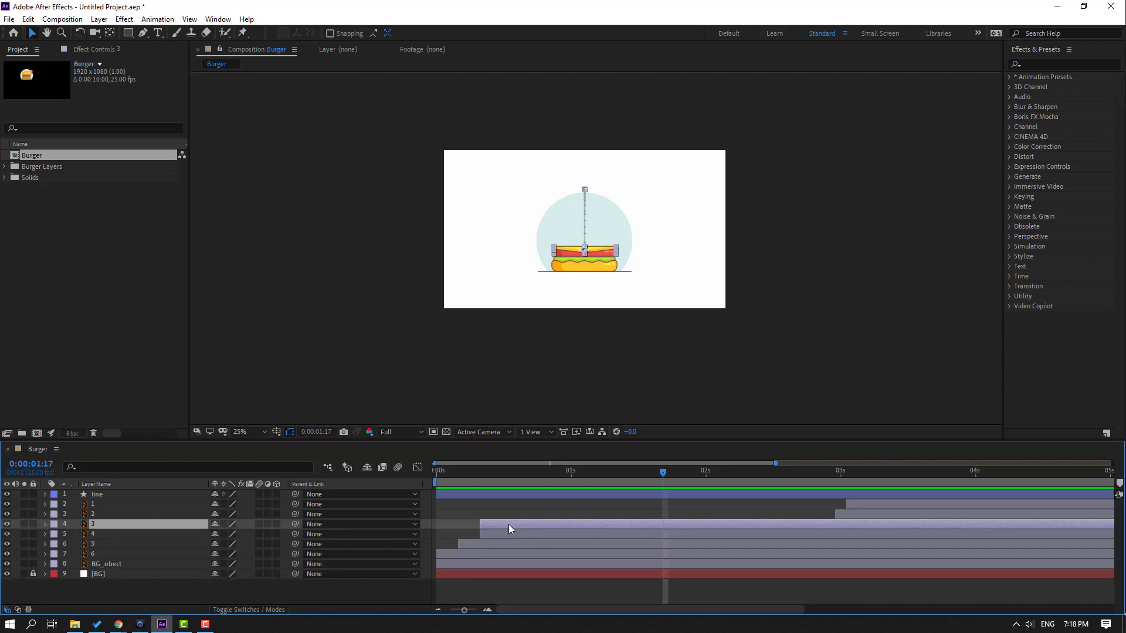
left_click_drag(508, 524, 534, 522)
key("space")
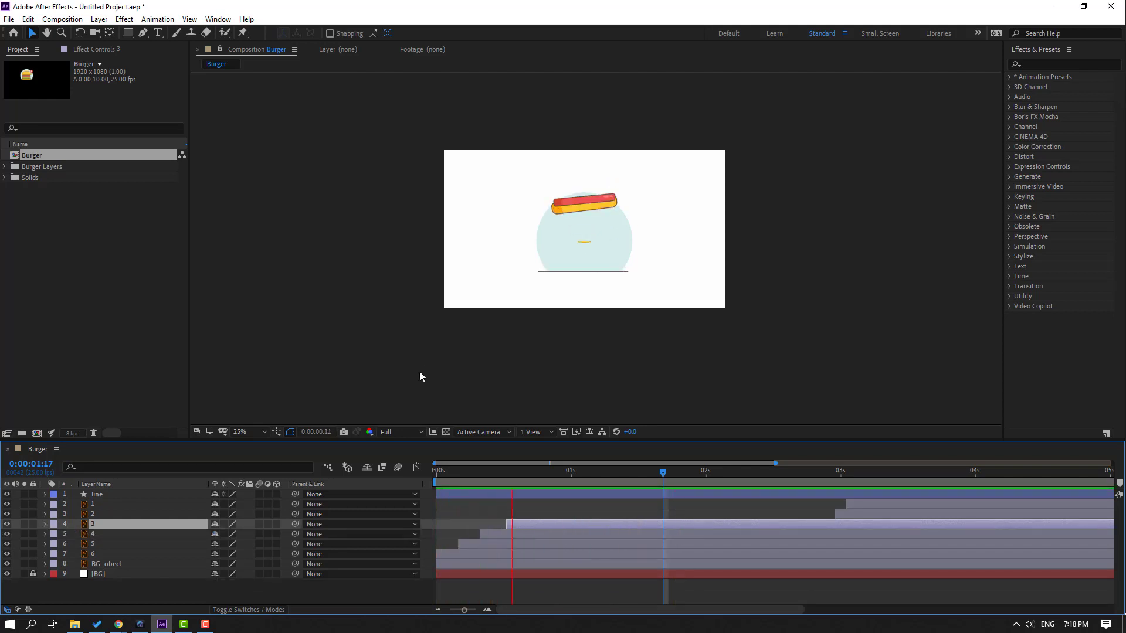
Line up layer 2's bar with layer 3's start and show its Position at 1:22
key("space")
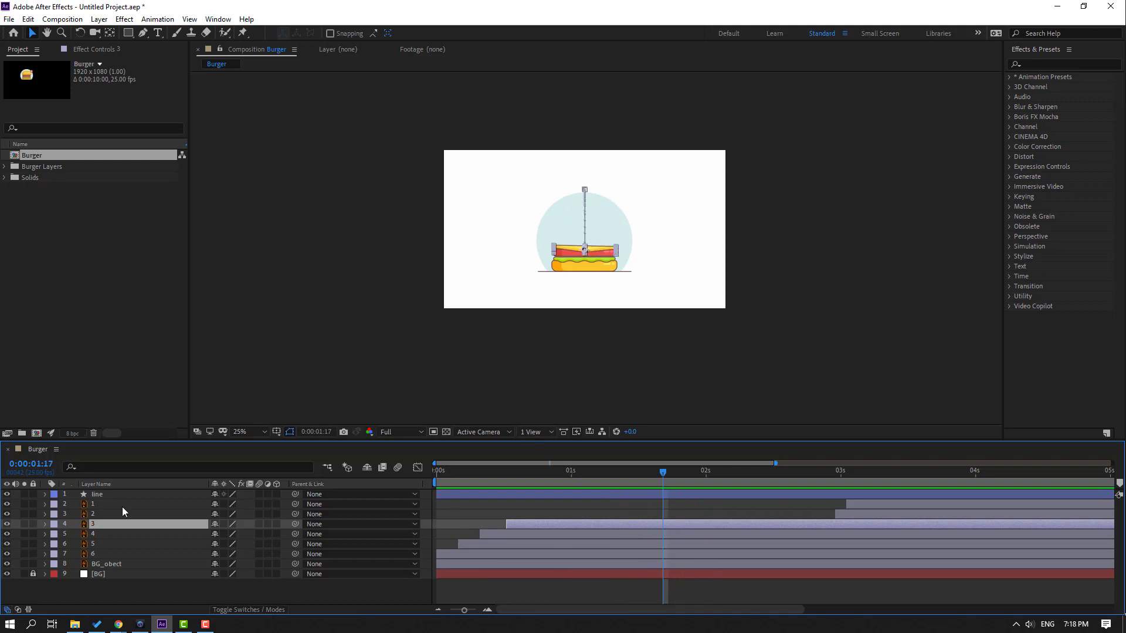
left_click(875, 516)
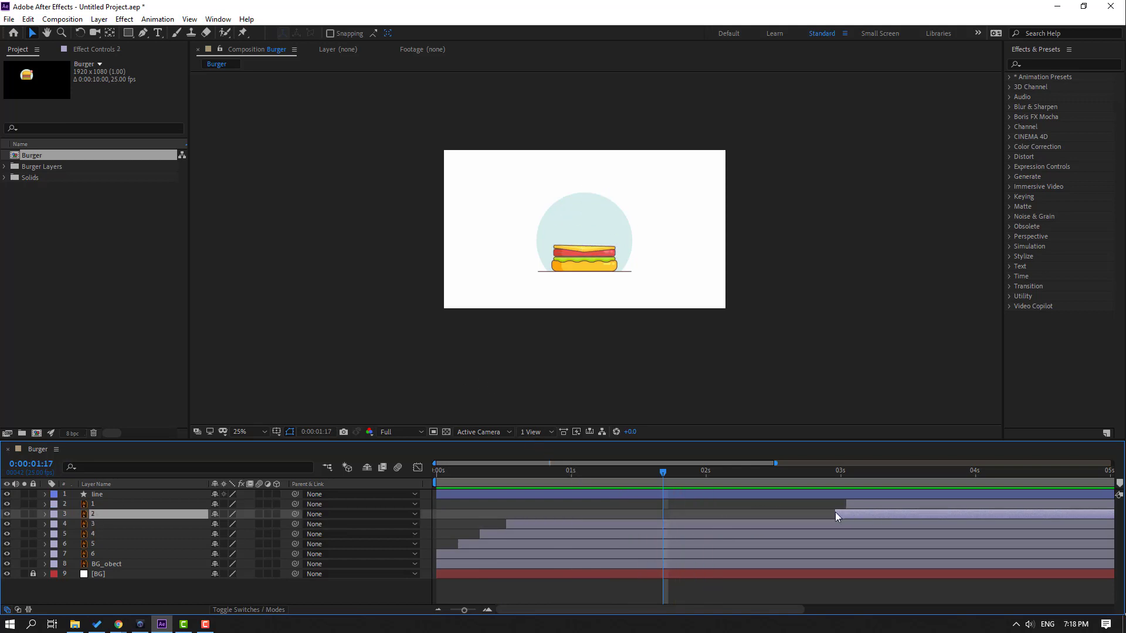
left_click_drag(834, 511, 521, 514)
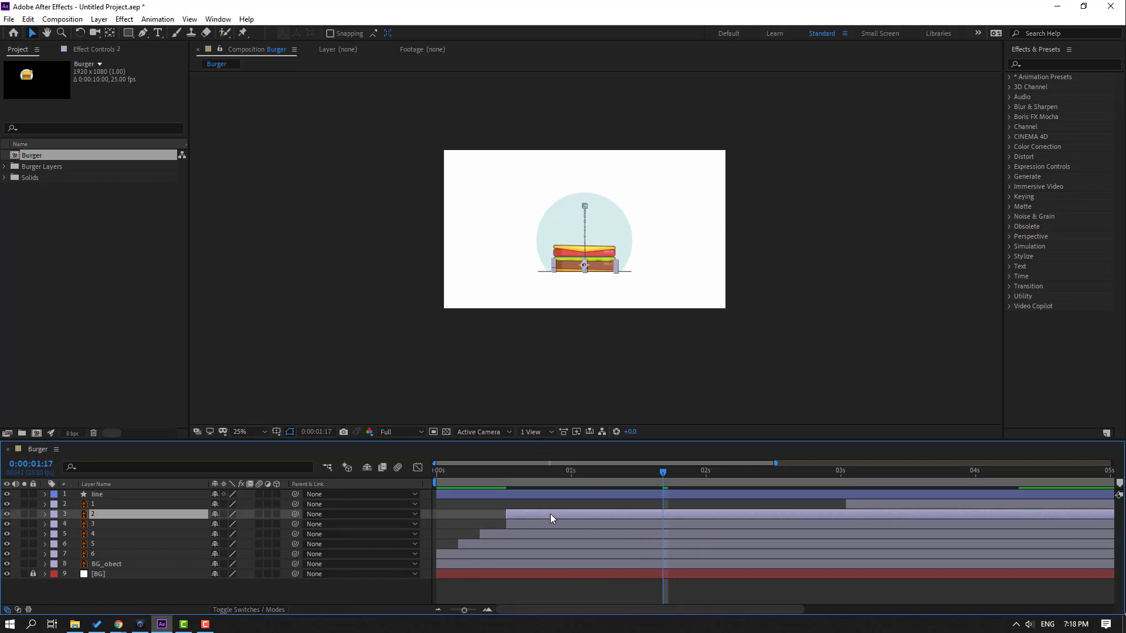
key("p")
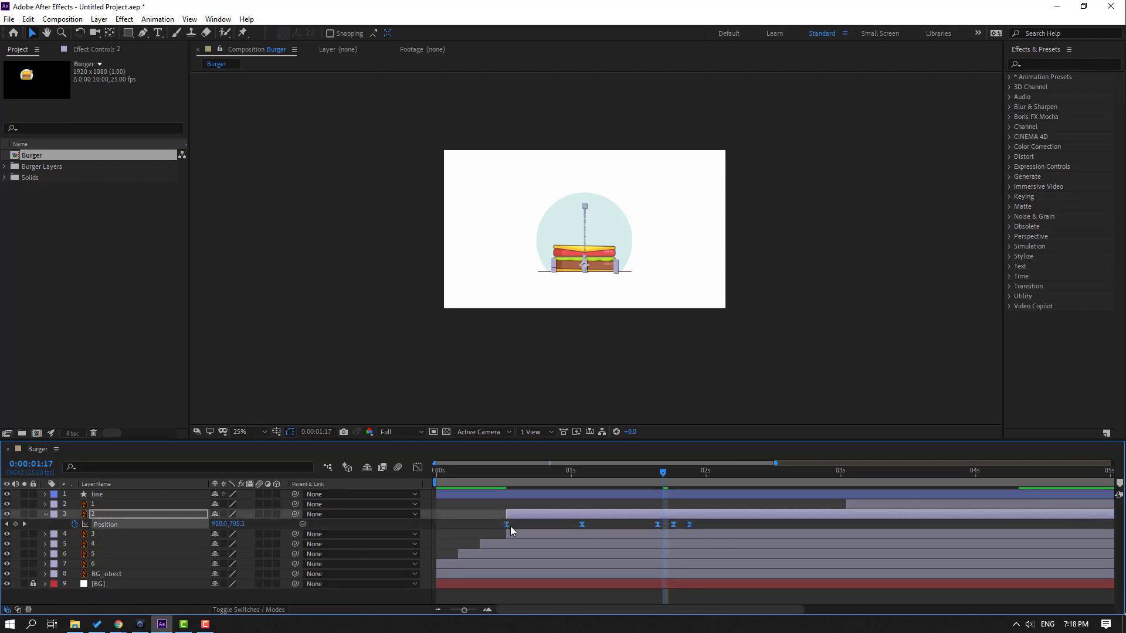
left_click_drag(671, 482, 690, 478)
Raise the patty to about Y 622.8 atop the stack, delay it slightly, and preview
scroll(569, 281, "up", 2)
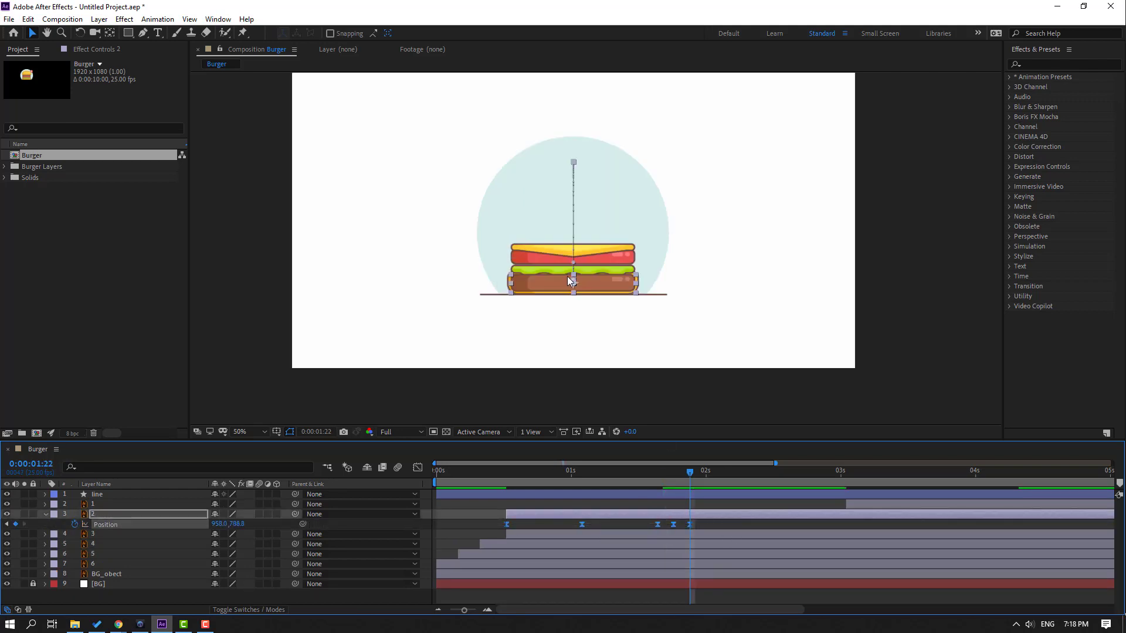
left_click_drag(242, 530, 138, 534)
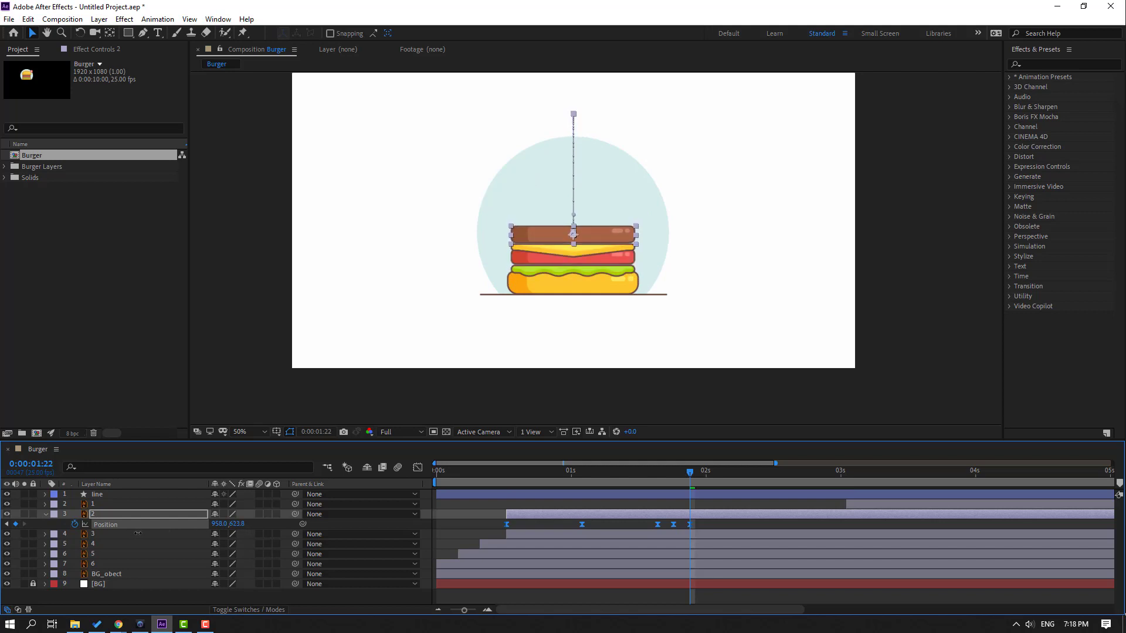
scroll(576, 385, "down", 2)
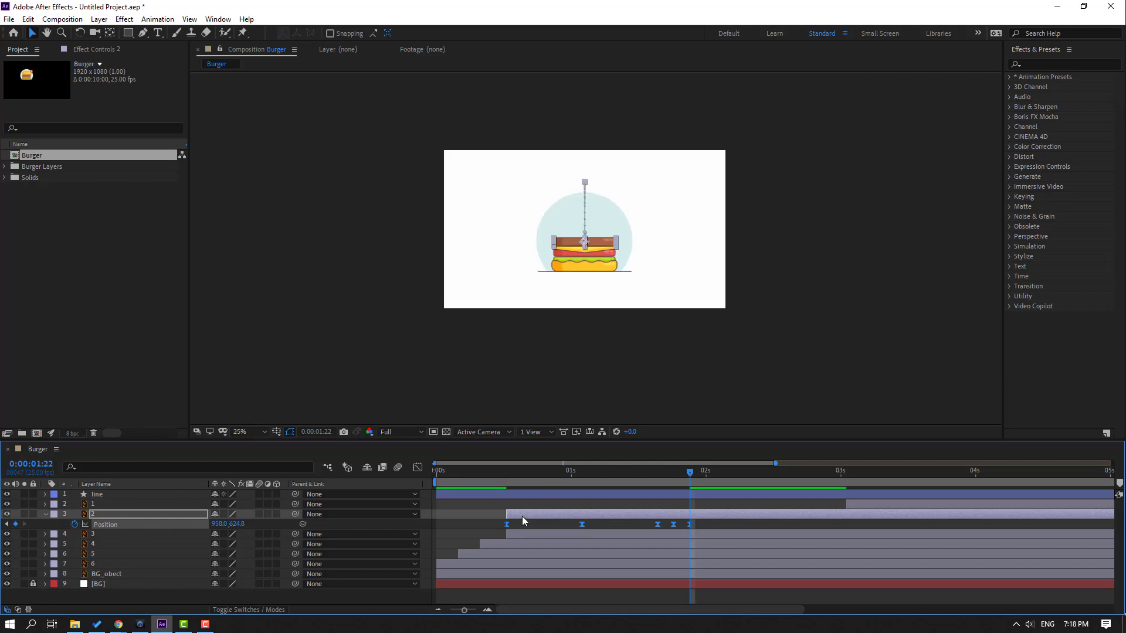
left_click_drag(522, 516, 547, 517)
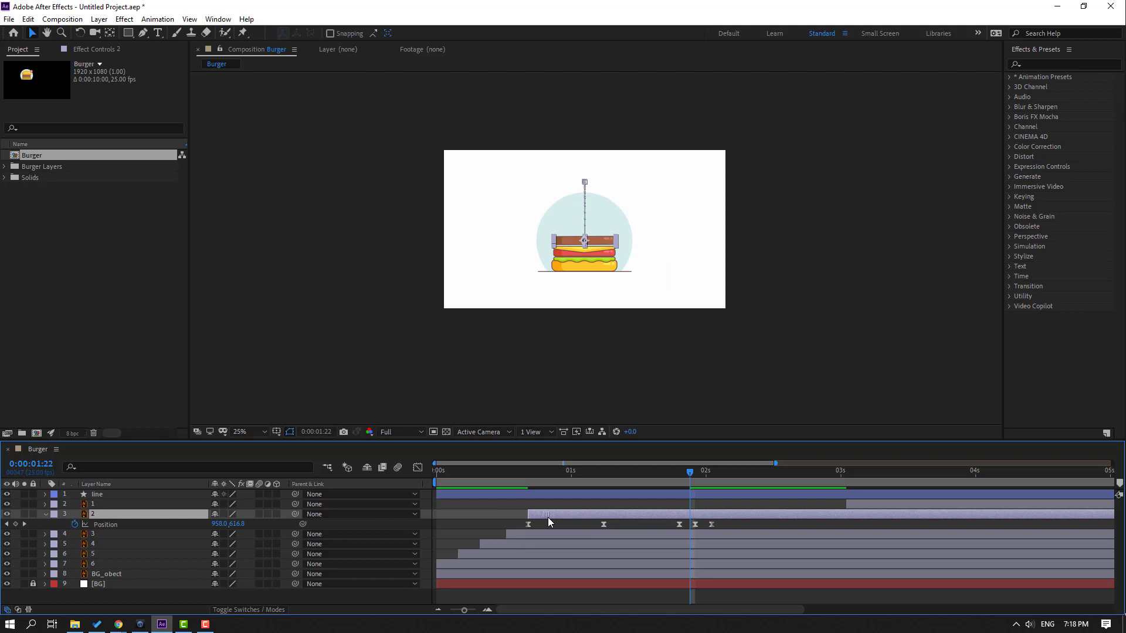
left_click(46, 514)
key("space")
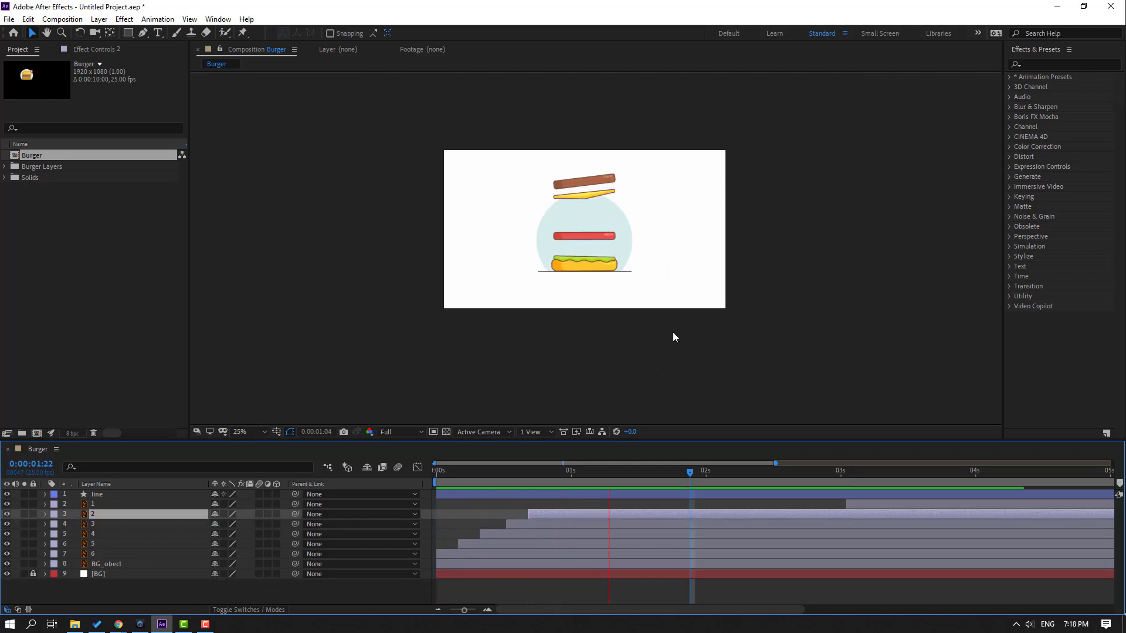
scroll(537, 231, "up", 2)
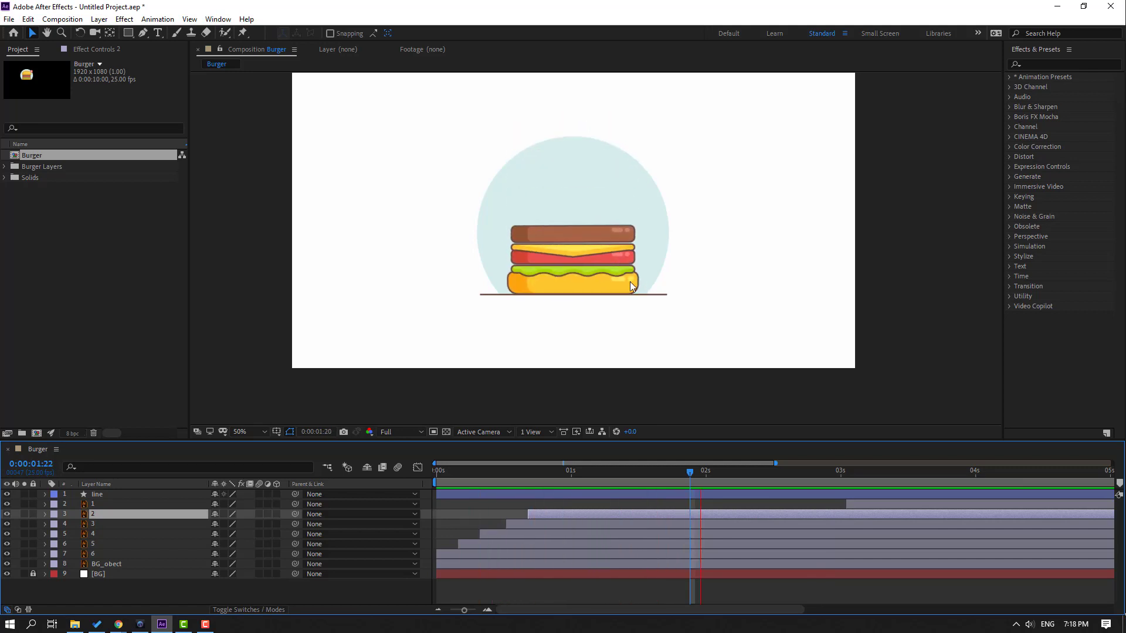
key("space")
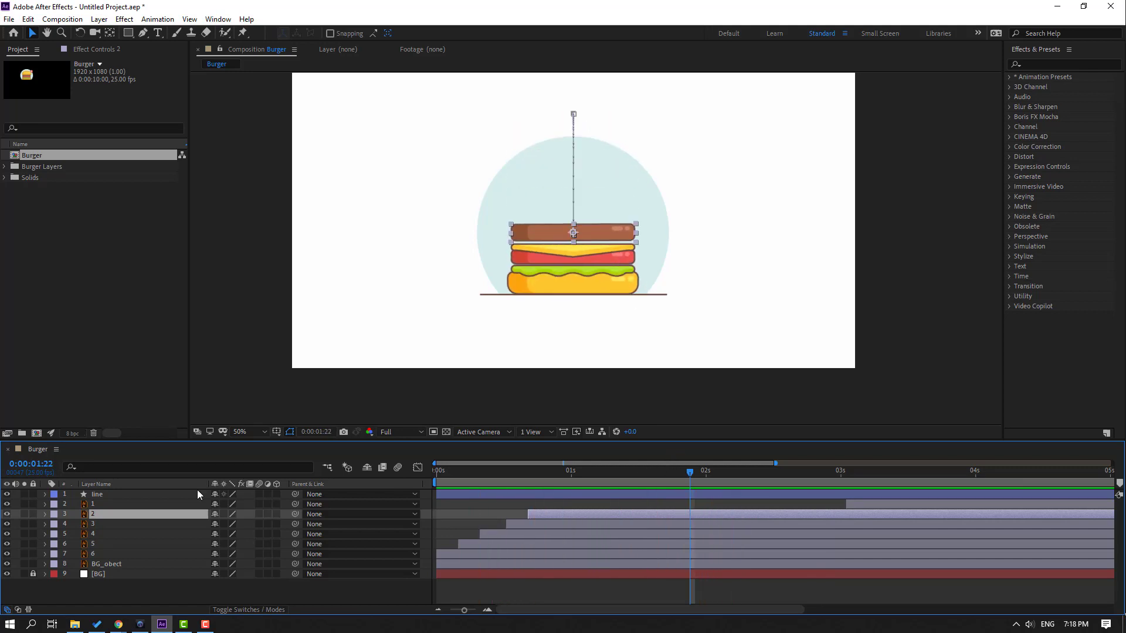
Move layer 1's bar earlier, set its Position Y to about 502.8 at 2:01, then delay it slightly
left_click(93, 505)
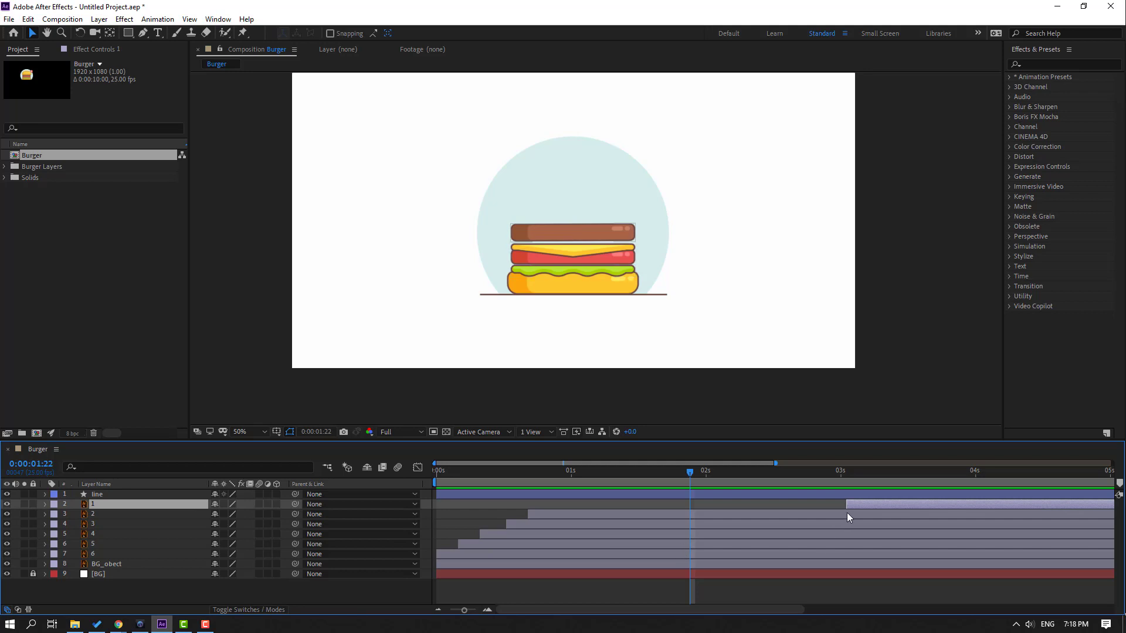
left_click_drag(846, 505, 529, 507)
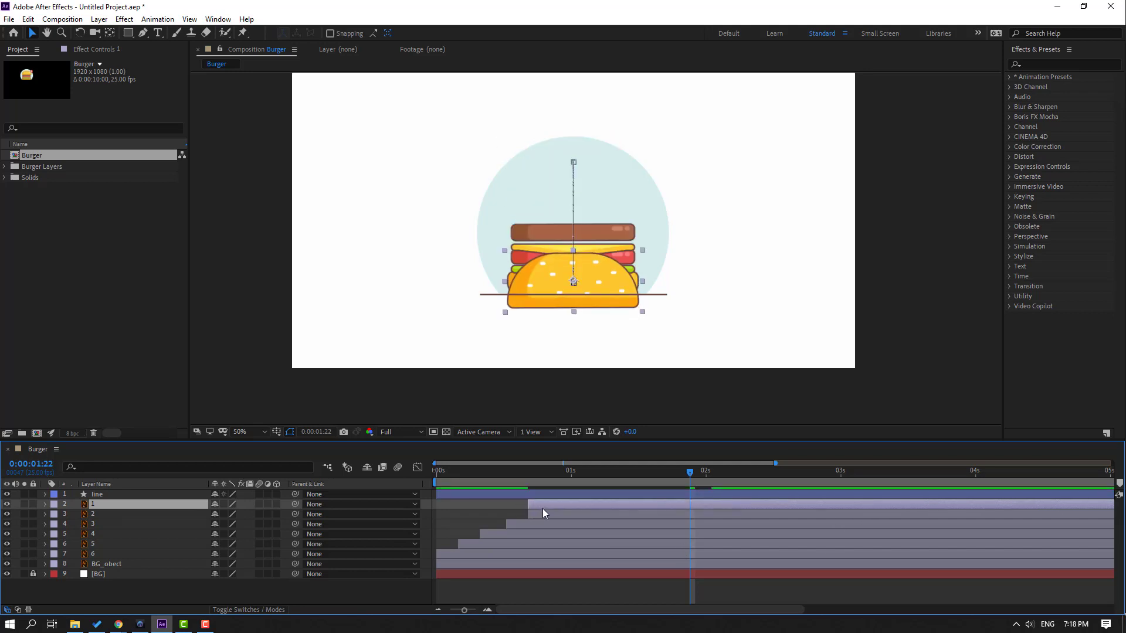
key("u")
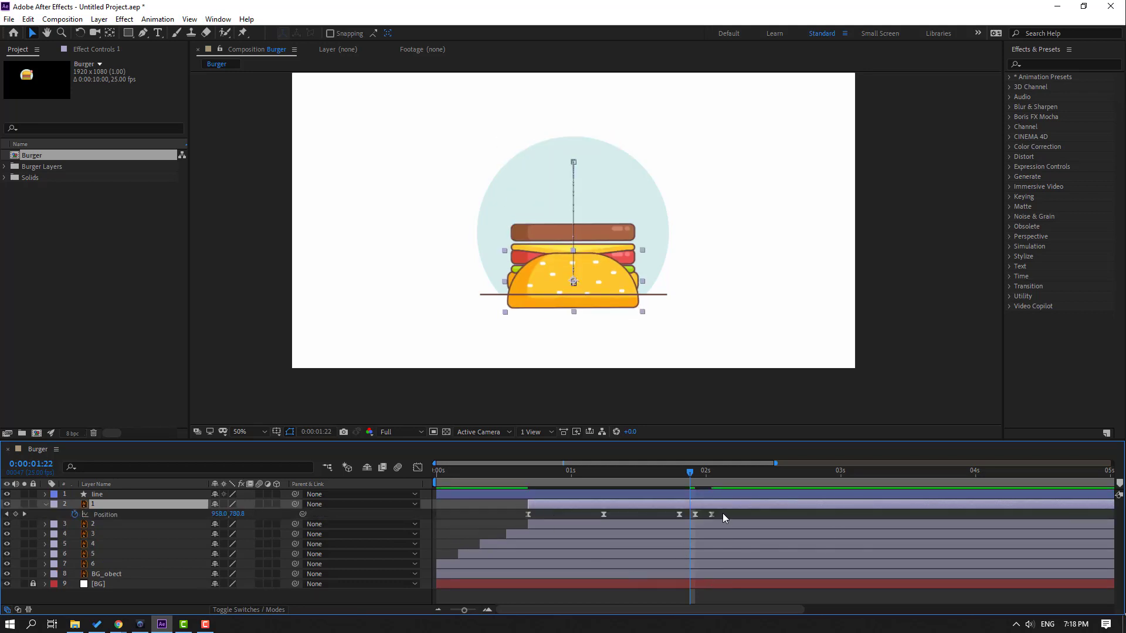
left_click_drag(722, 512, 537, 519)
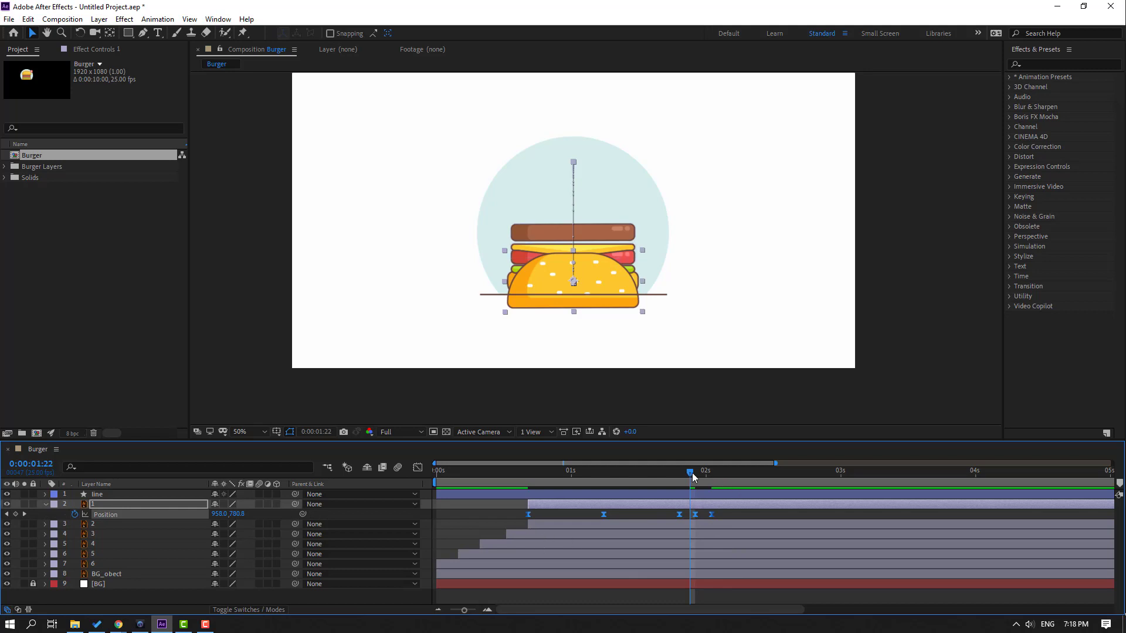
left_click_drag(672, 474, 710, 477)
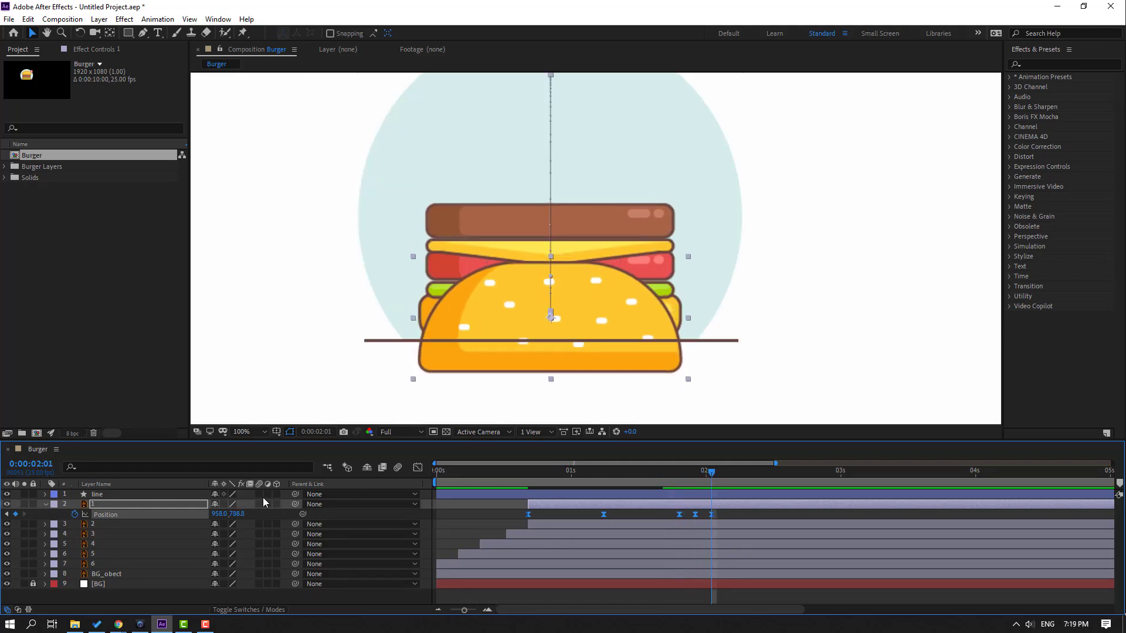
left_click_drag(235, 518, 73, 515)
left_click(717, 518)
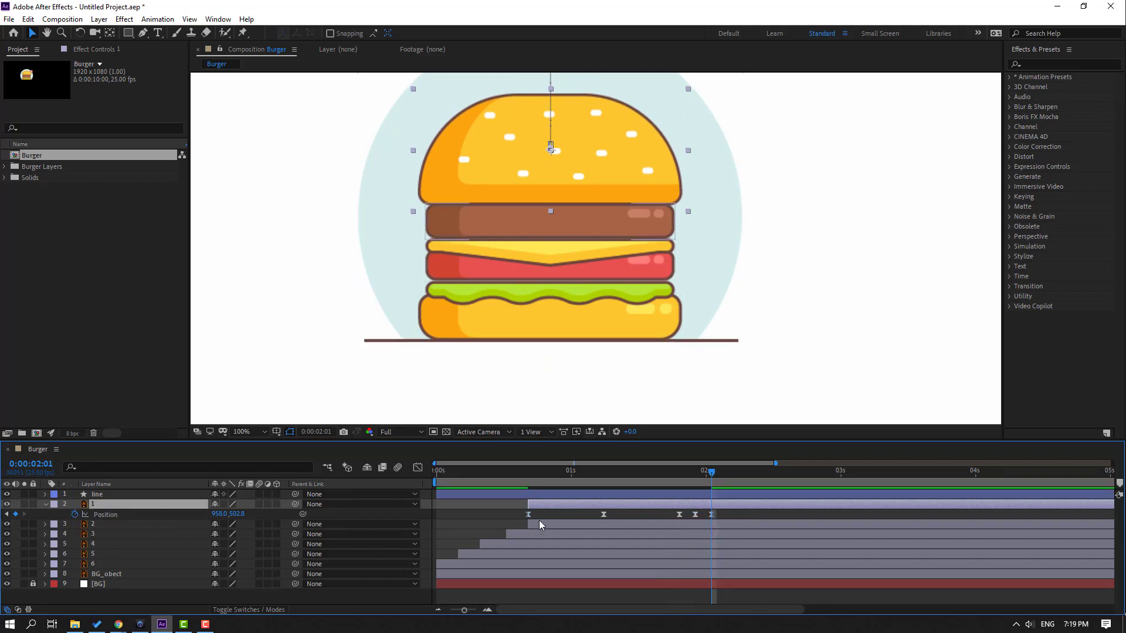
left_click_drag(540, 504, 561, 504)
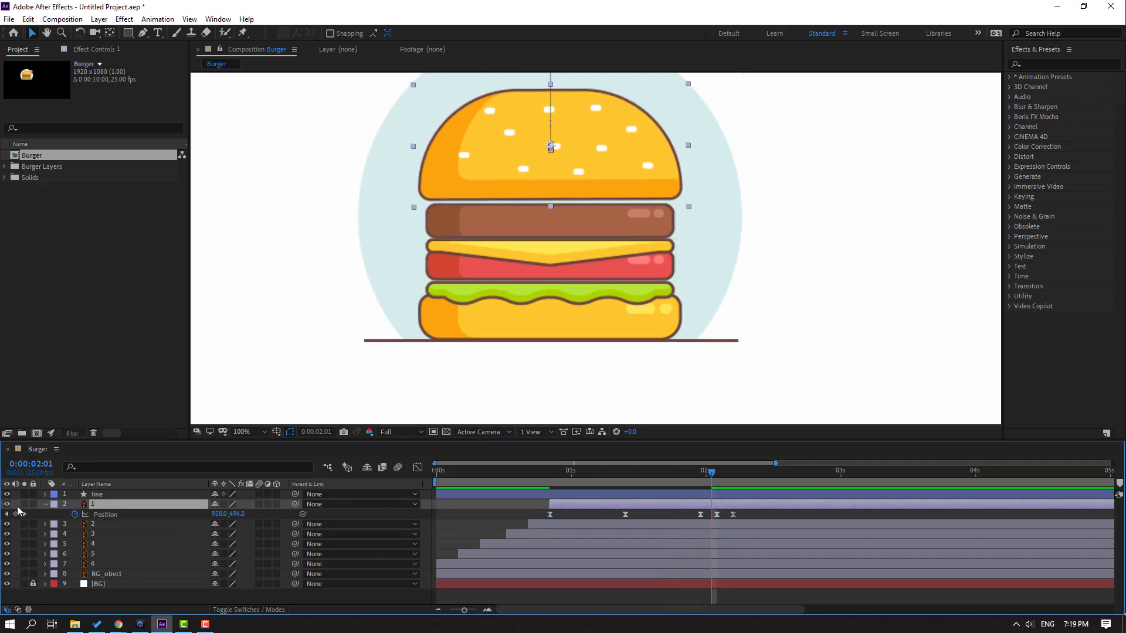
left_click(46, 504)
scroll(337, 349, "down", 2)
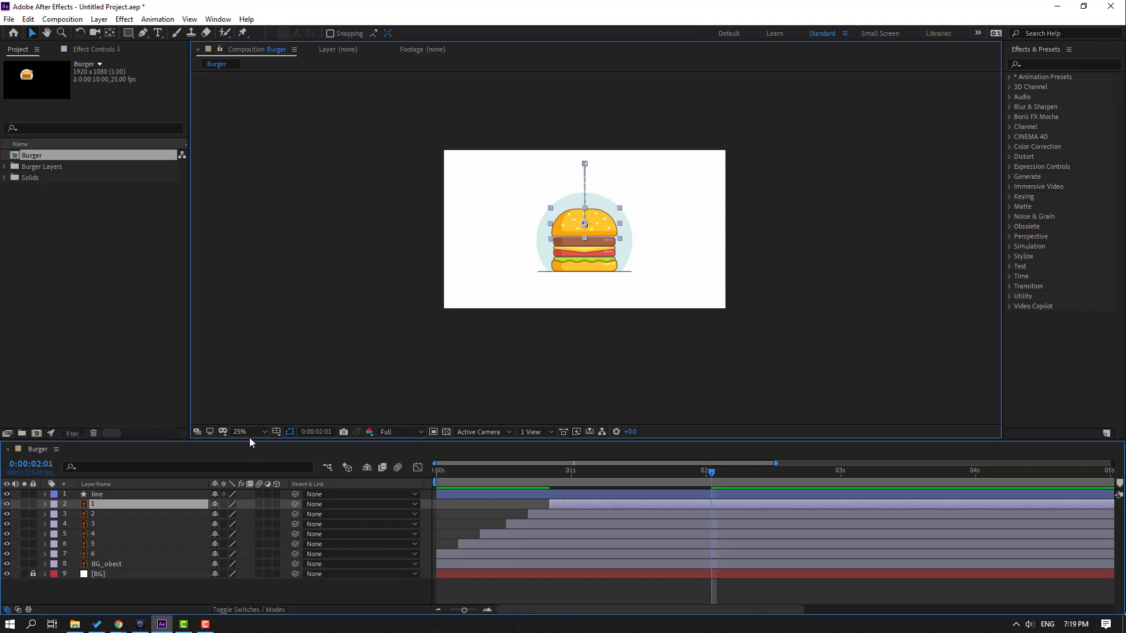
Fit the composition in the viewer, preview the animation, and return to the start
left_click(247, 432)
left_click(275, 239)
key("space")
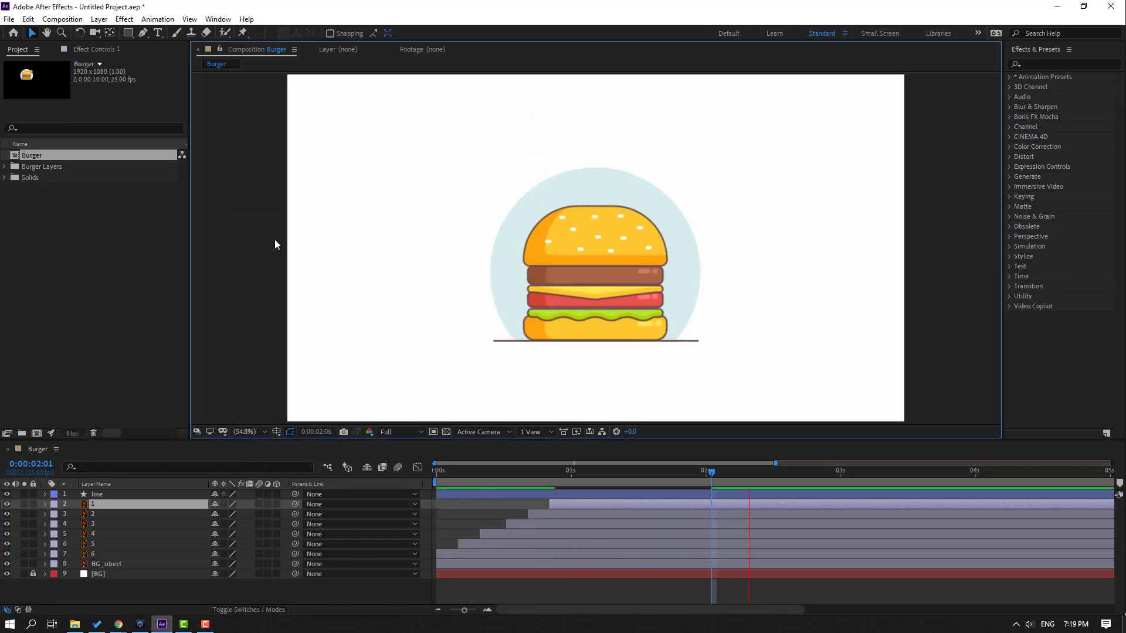
key("space")
scroll(345, 291, "down", 1)
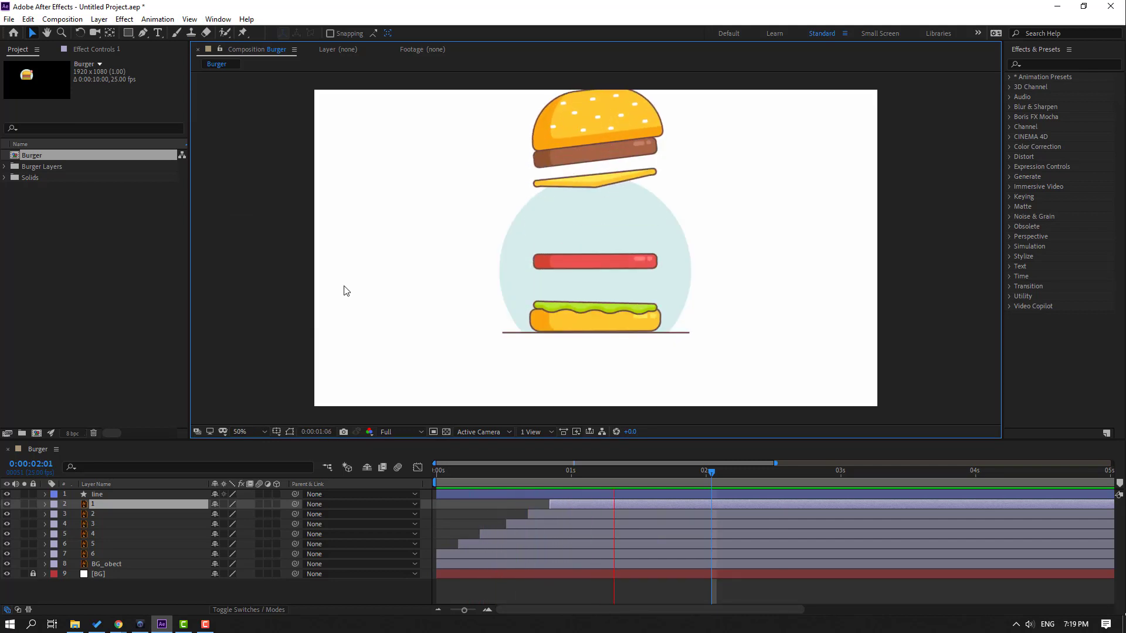
key("comma")
key("comma")
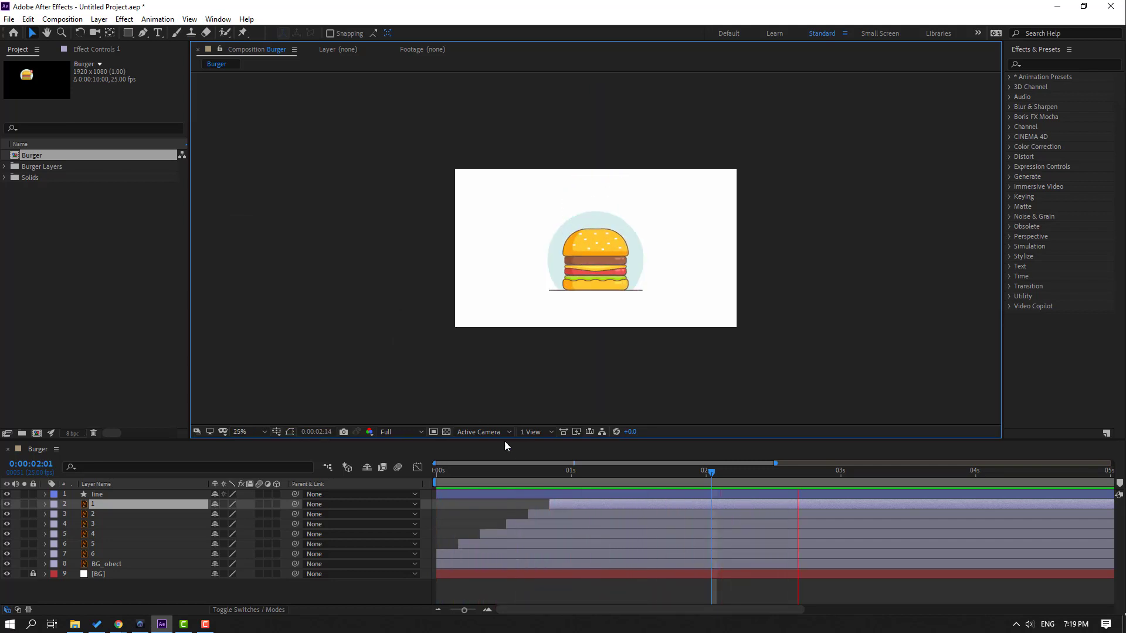
left_click_drag(517, 477, 140, 557)
Shift ingredient layers 1–6 a few frames later together and preview the new timing
left_click(97, 554)
left_click(118, 509, "shift")
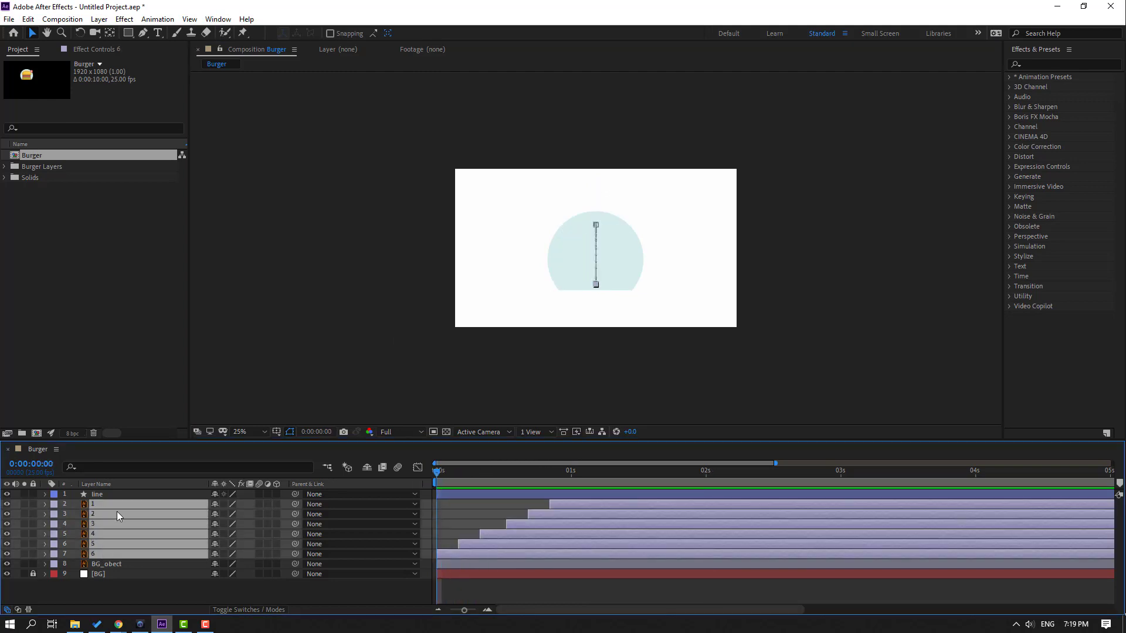
left_click_drag(463, 549, 483, 551)
key("space")
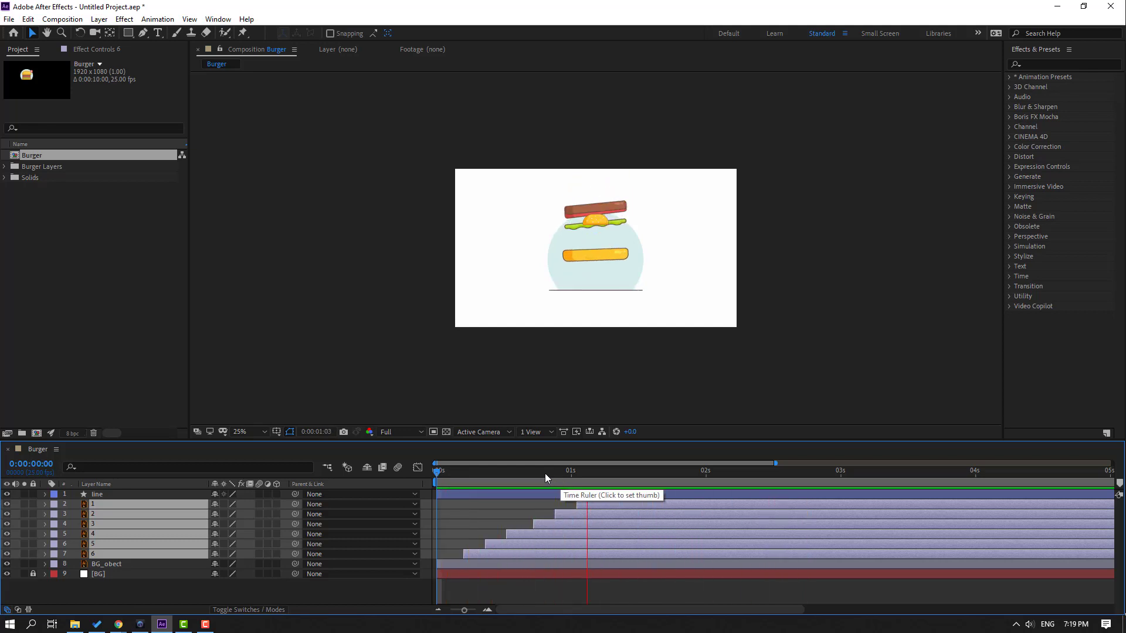
left_click_drag(469, 474, 443, 477)
left_click(110, 564)
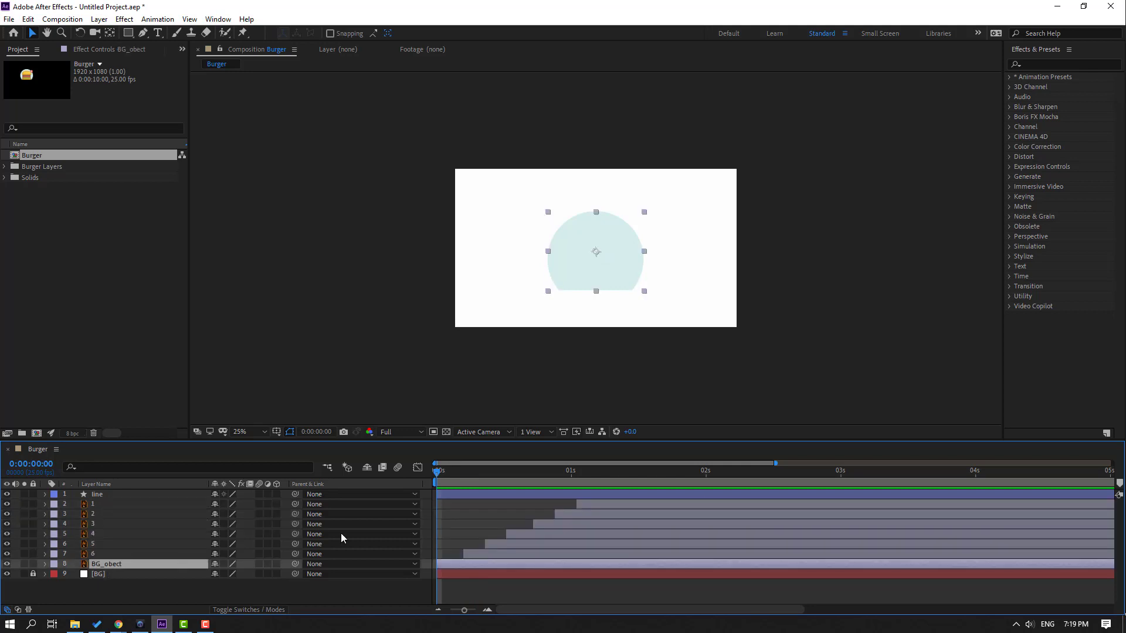
Move BG_obect's anchor point to the circle's bottom edge and start the layer near 0.5s
scroll(606, 298, "up", 2)
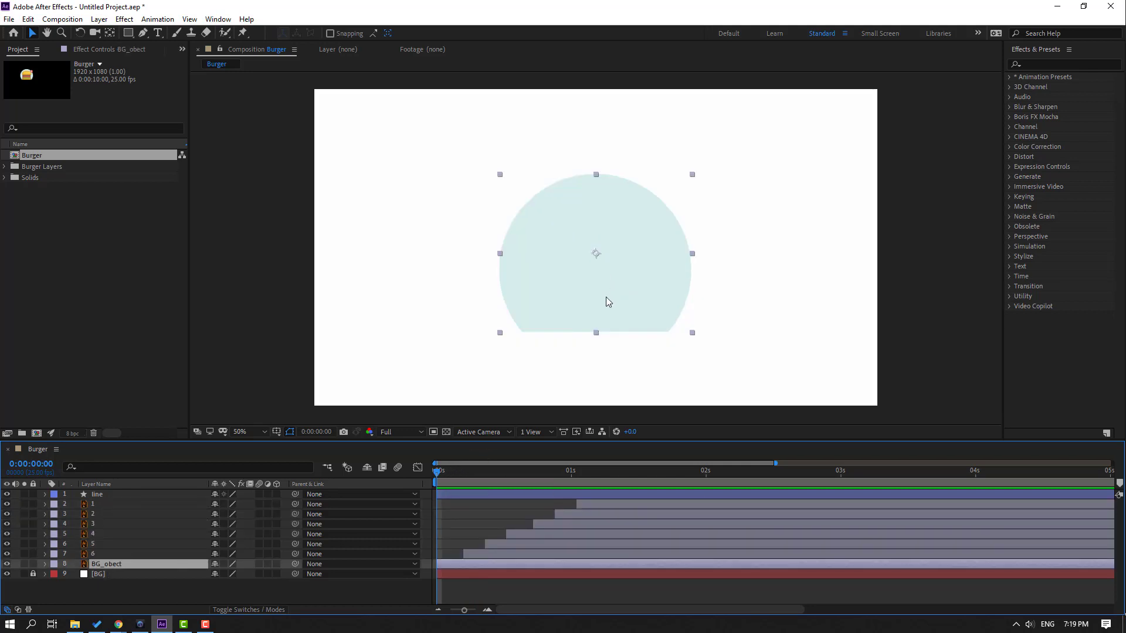
key("y")
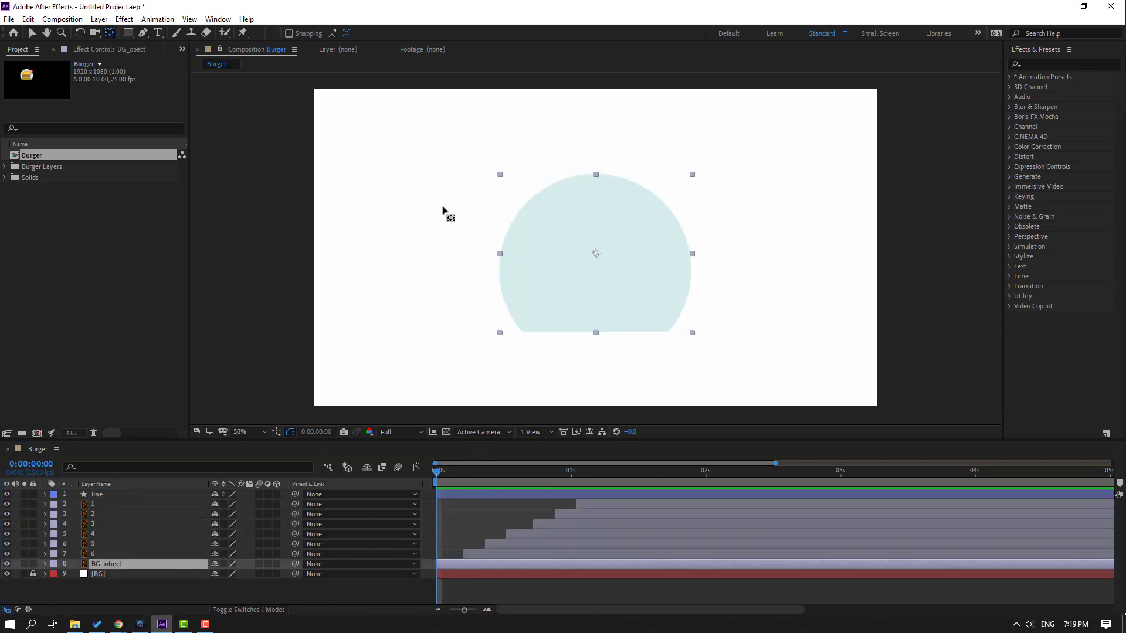
left_click(596, 253)
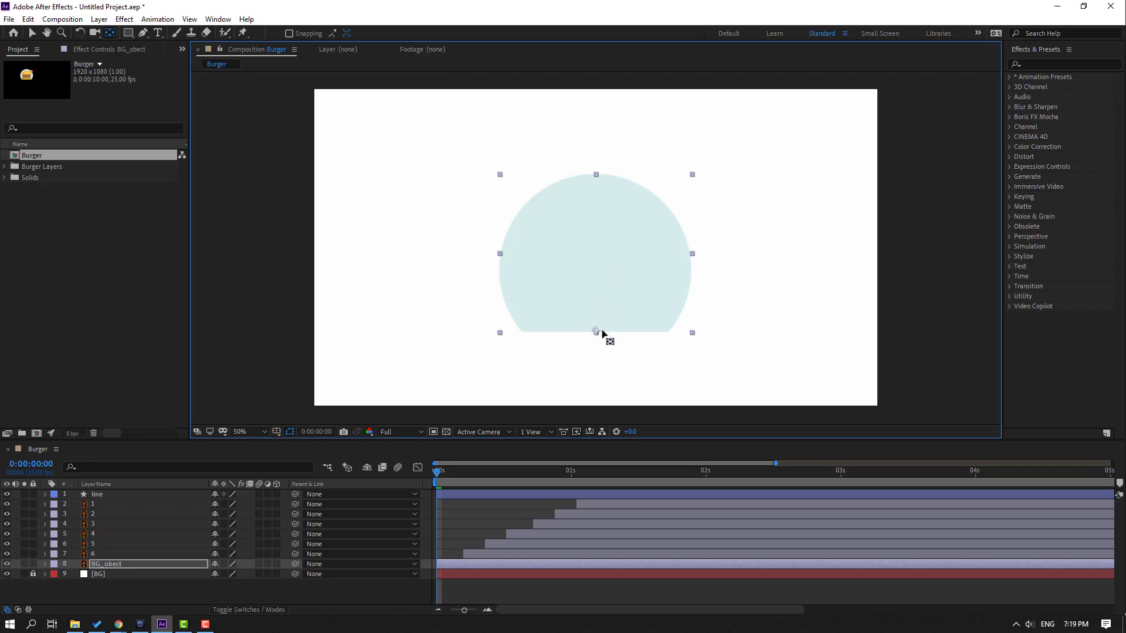
left_click(33, 34)
left_click_drag(448, 563, 623, 566)
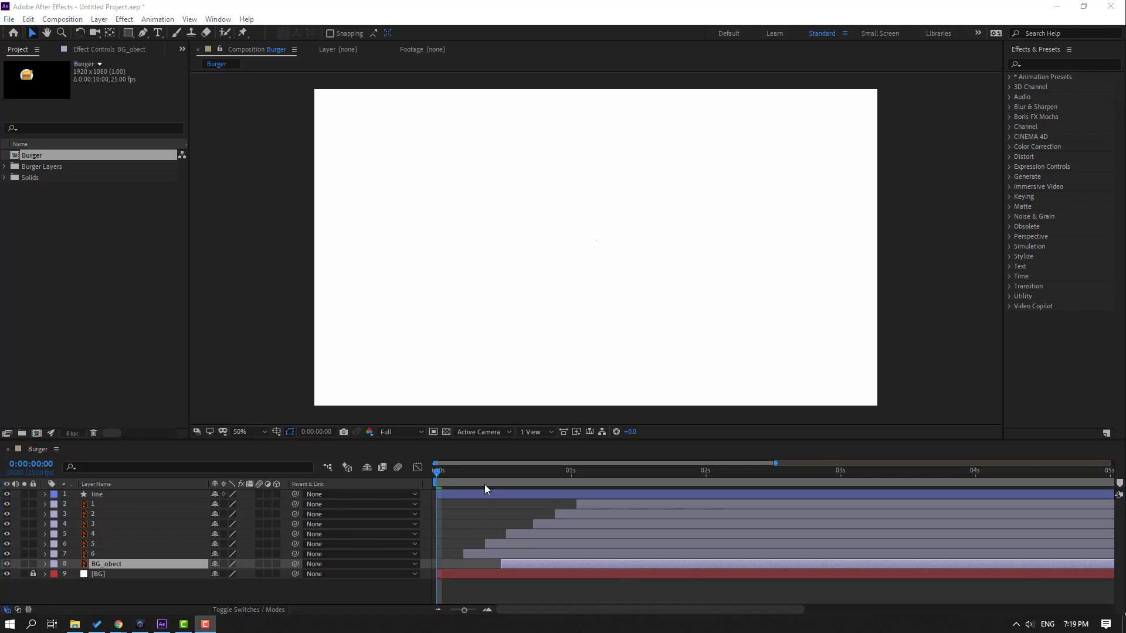
mouse_move(485, 485)
left_mouse_down()
mouse_move(482, 473)
mouse_move(538, 483)
mouse_move(500, 481)
left_mouse_up()
key("s")
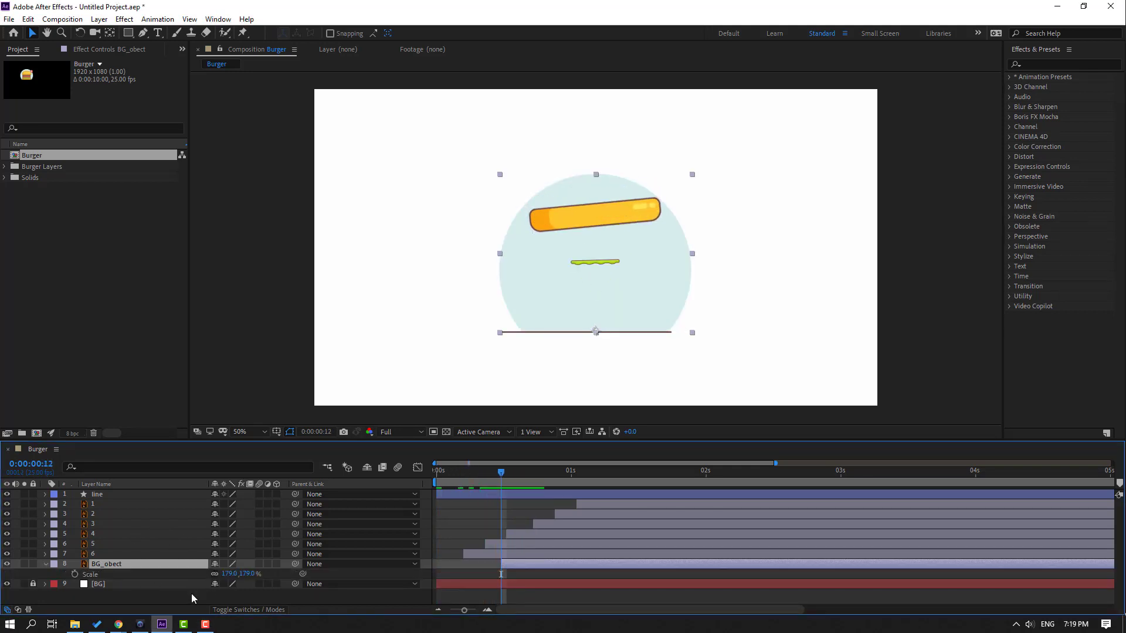
left_click_drag(250, 578, 219, 578)
left_click(248, 575)
type("0")
key("Return")
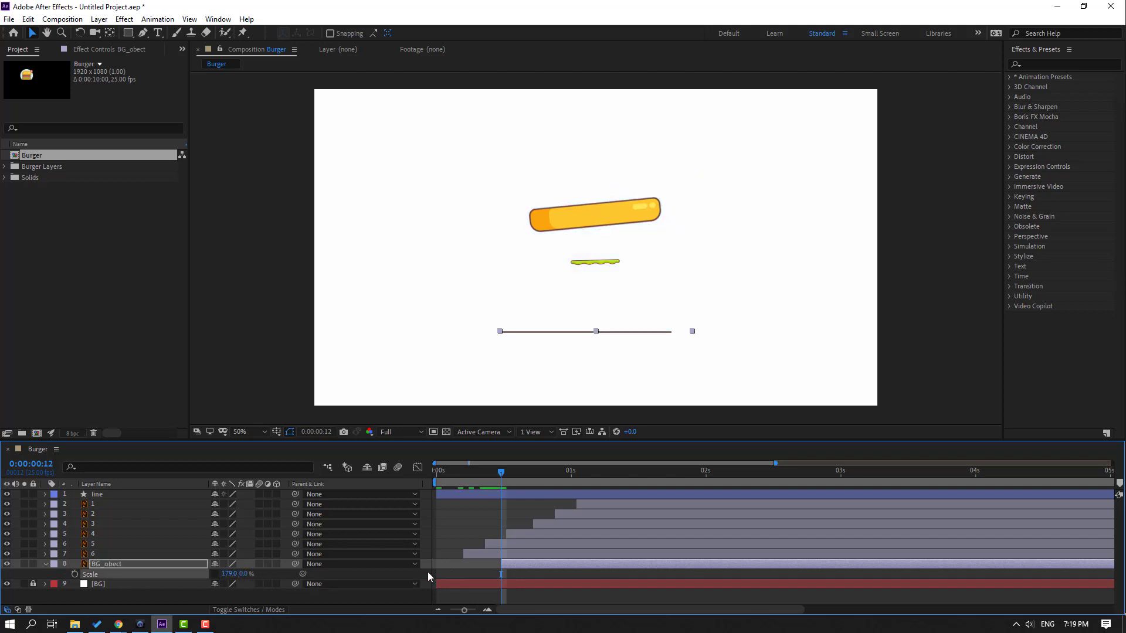
left_click_drag(510, 474, 576, 477)
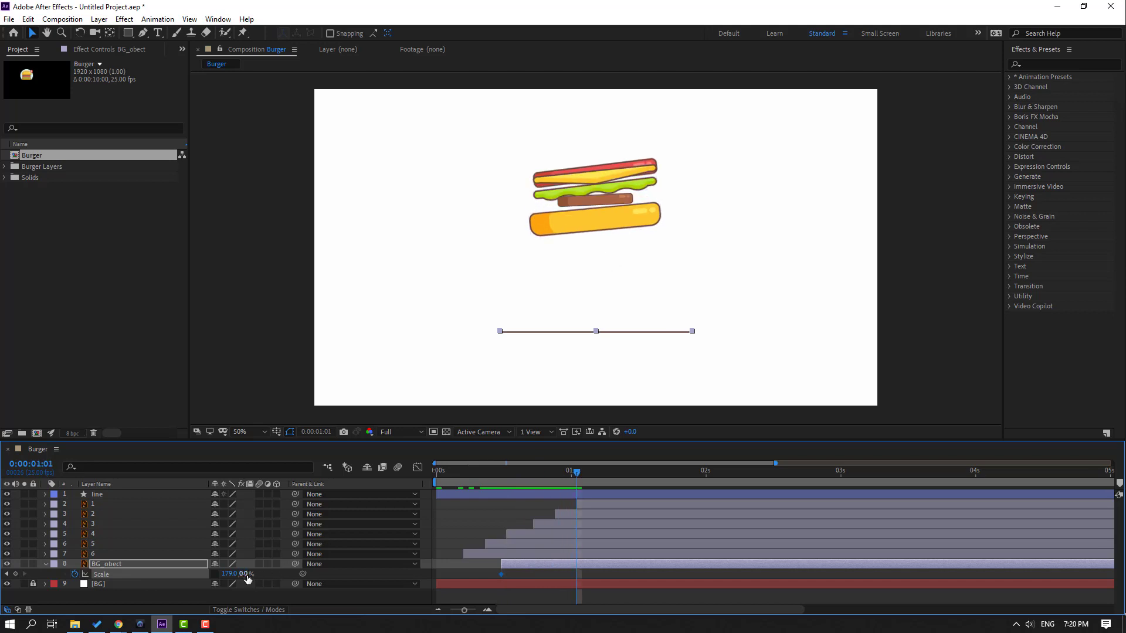
left_click_drag(251, 574, 280, 567)
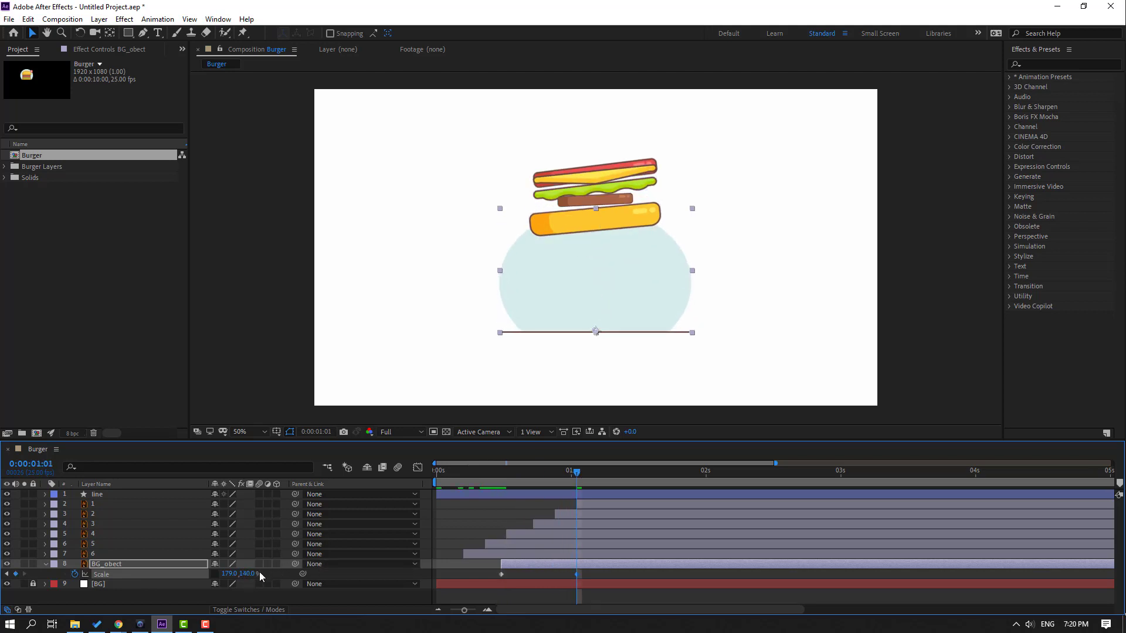
left_click(255, 572)
type("1")
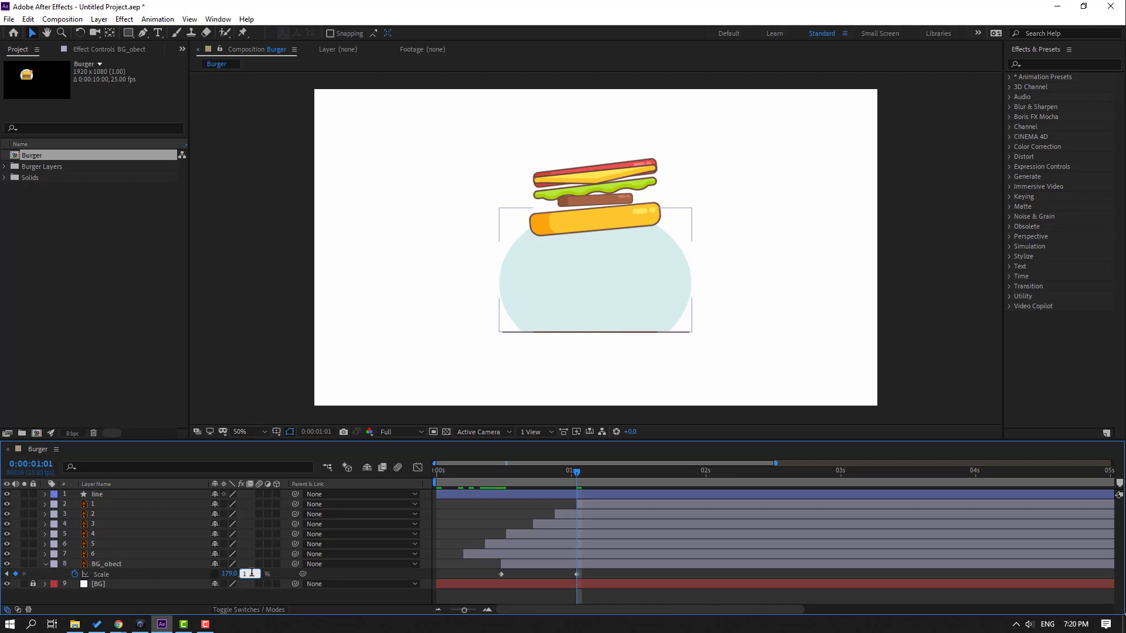
type("79")
key("Return")
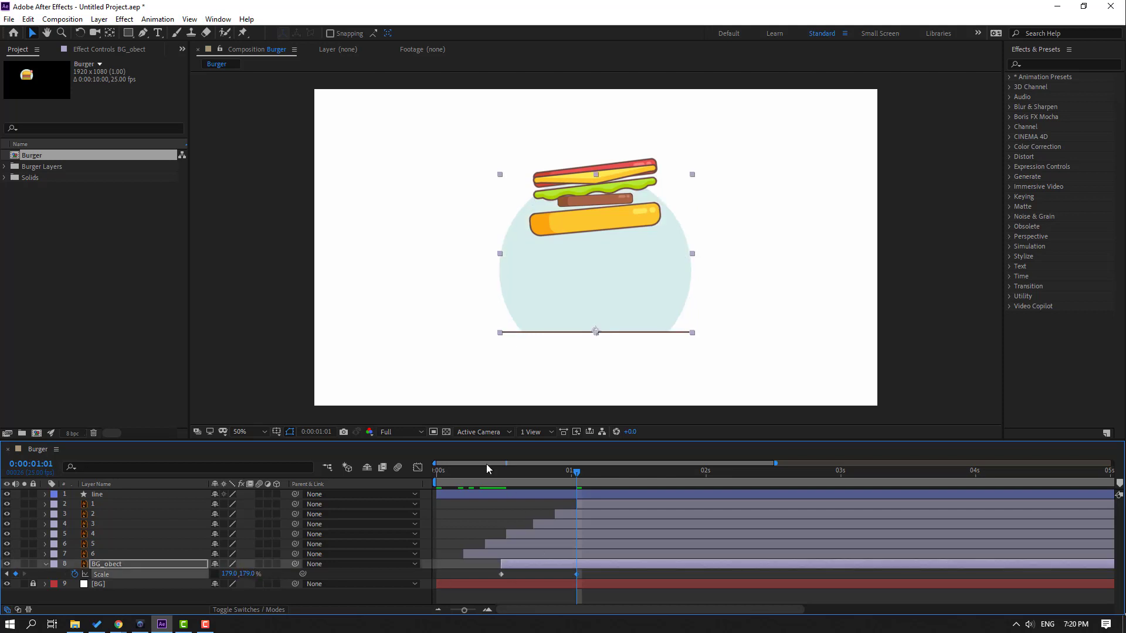
key("space")
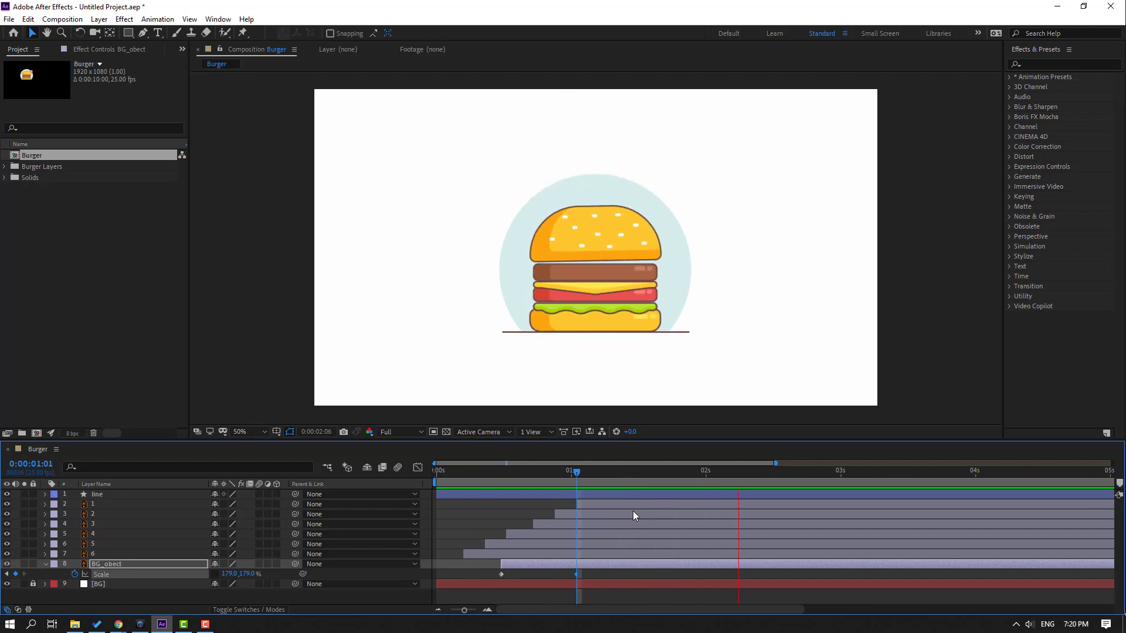
left_click_drag(575, 469, 674, 477)
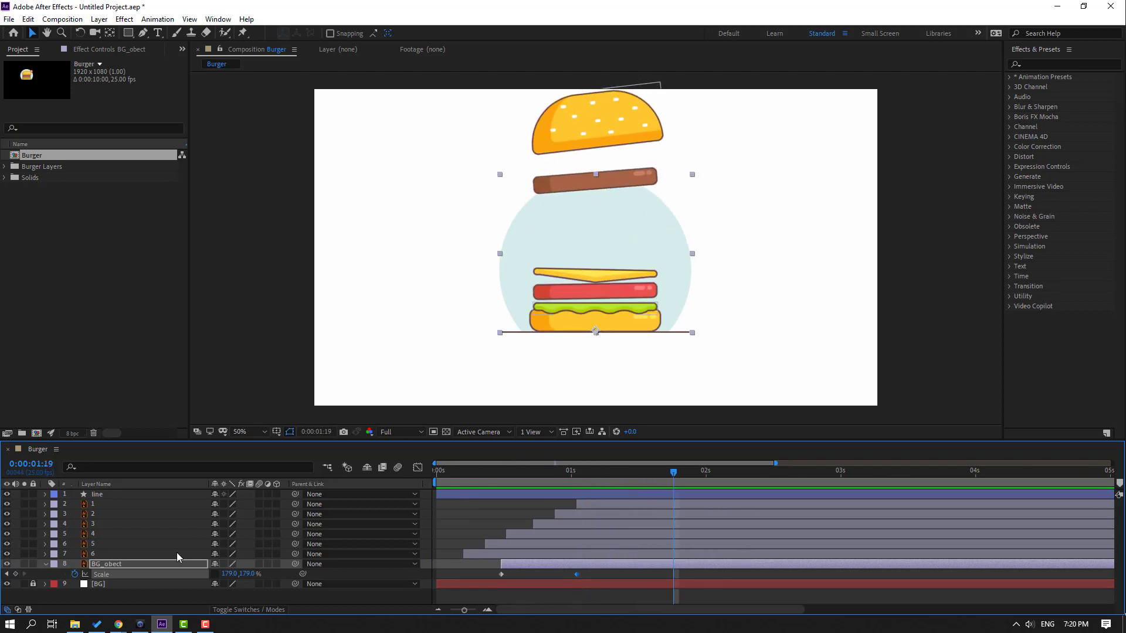
left_click(75, 575)
left_click(44, 564)
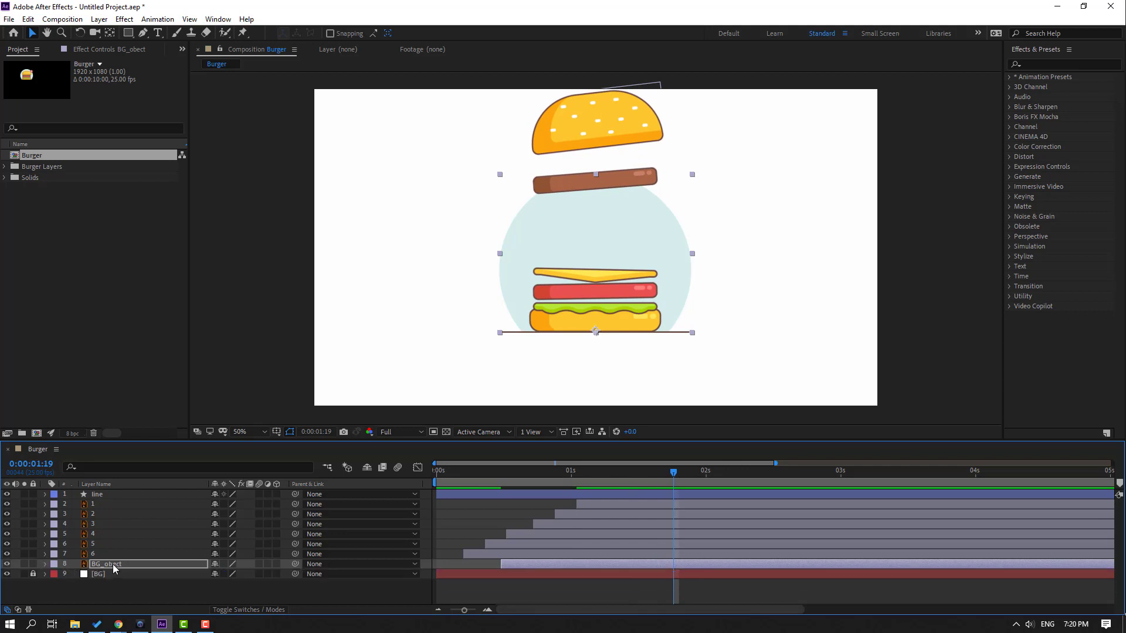
Show BG_obect's Opacity and set it to 0% so the circle is transparent
left_click(112, 564)
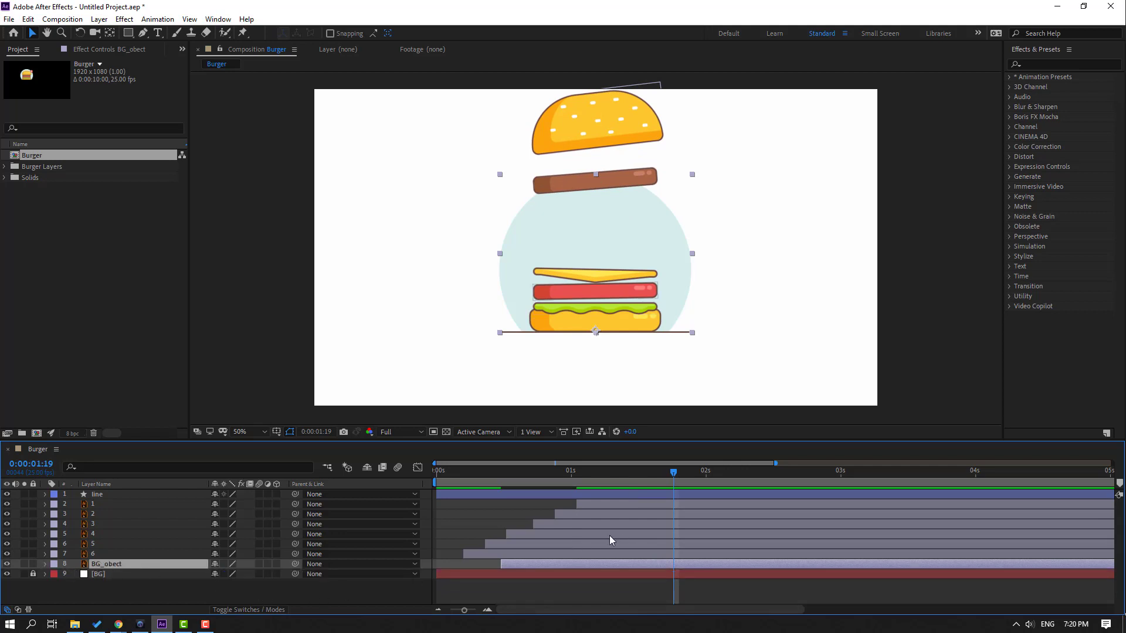
key("t")
left_click_drag(521, 473, 502, 474)
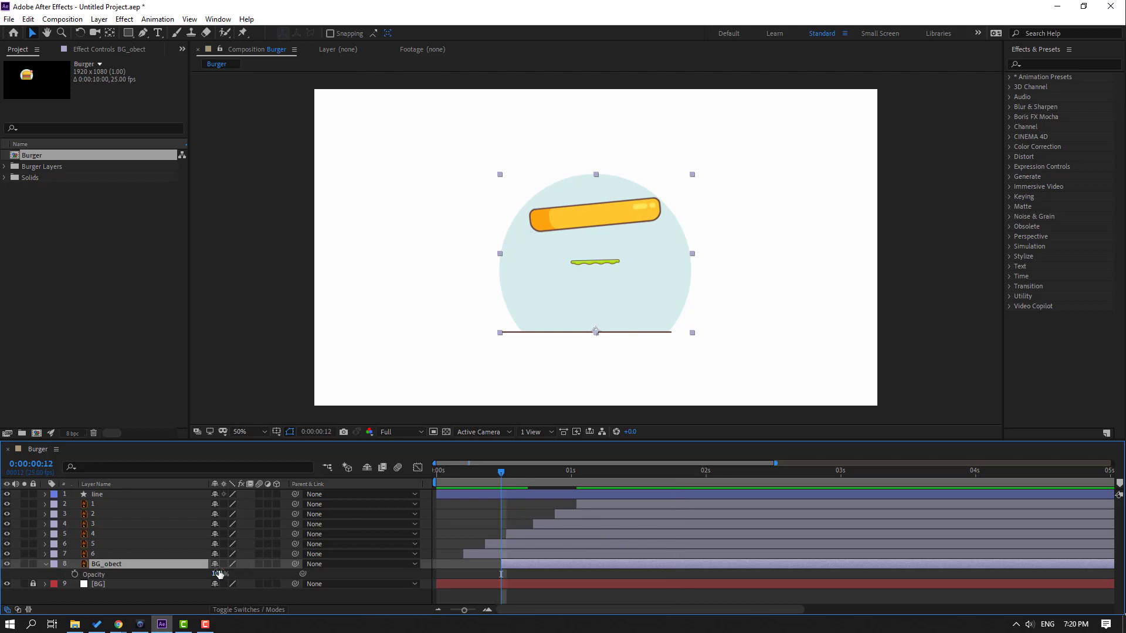
type("0")
key("Return")
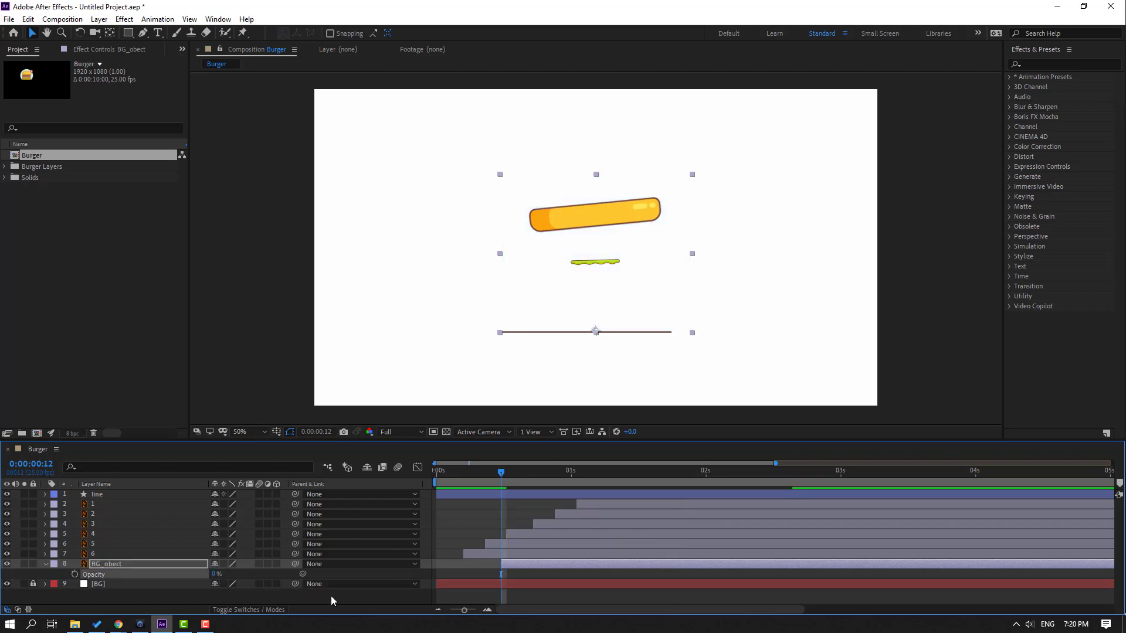
Keyframe Opacity 0% at 0:00:00:03 and 100% at 0:00:01:01, then shift the layer slightly later
left_click(452, 473)
left_click(75, 574)
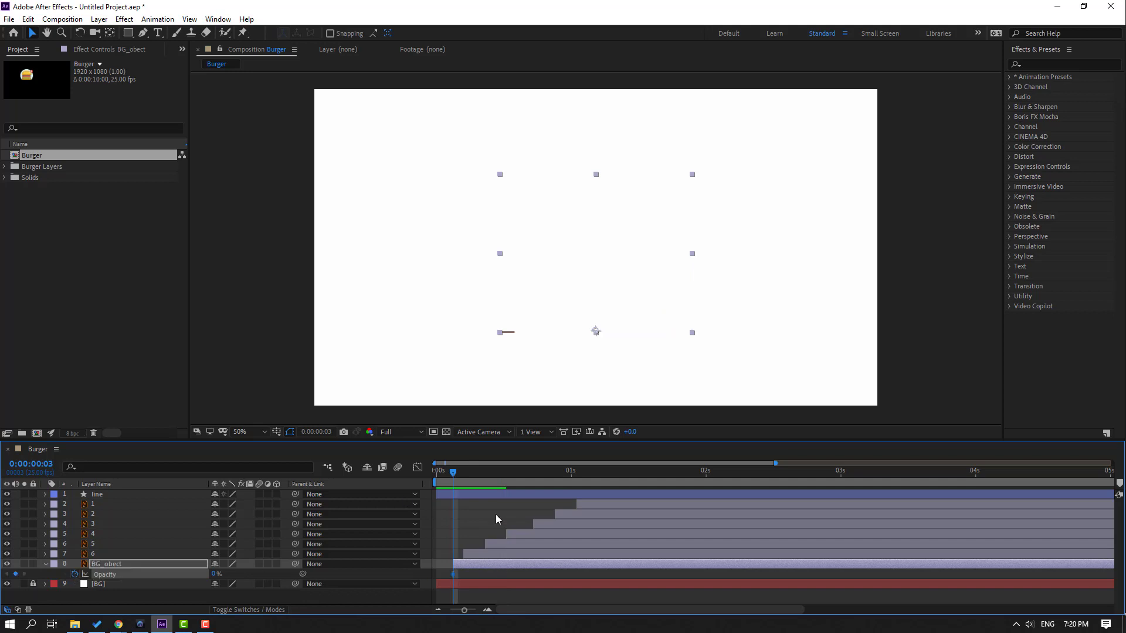
left_click_drag(453, 473, 577, 483)
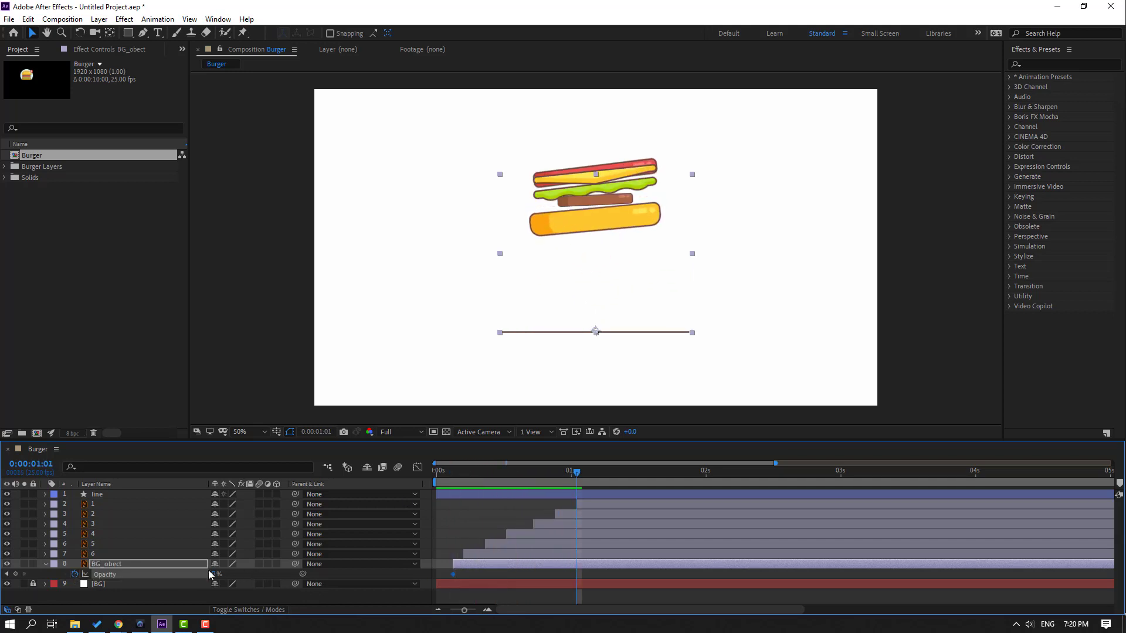
key("Return")
key("space")
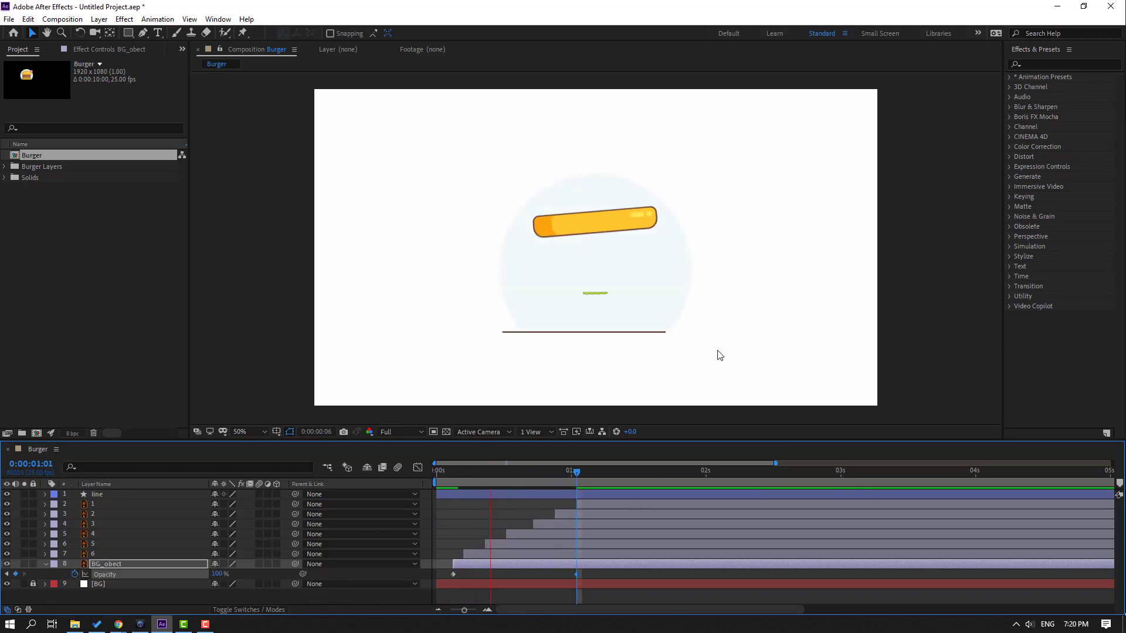
key("space")
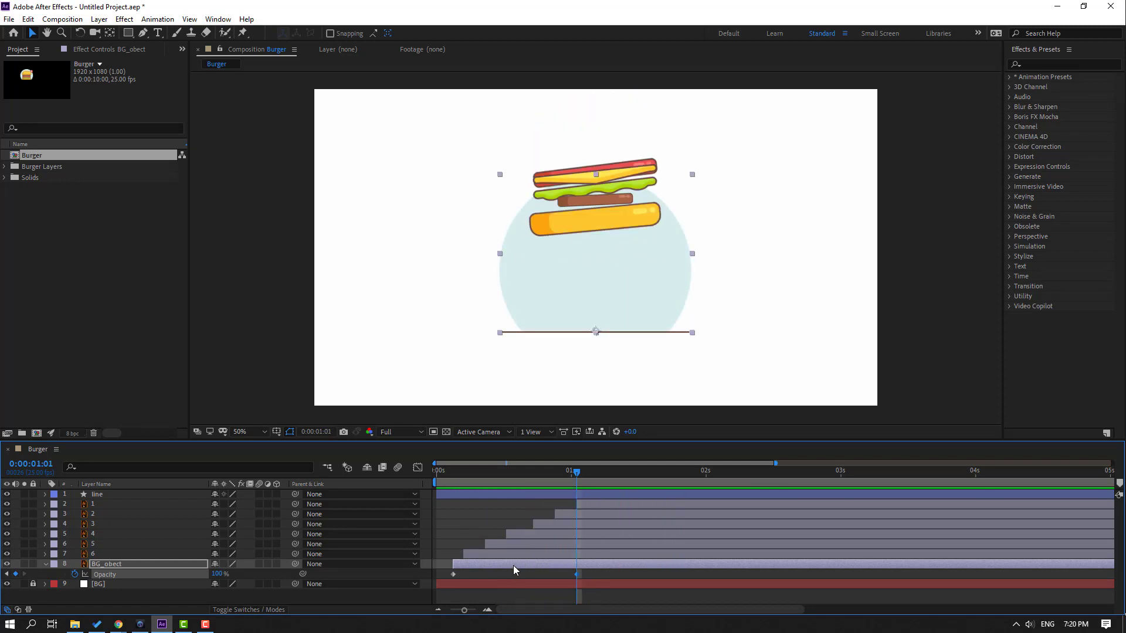
left_click_drag(514, 568, 558, 564)
key("space")
key("space")
key("space")
scroll(262, 338, "down", 2)
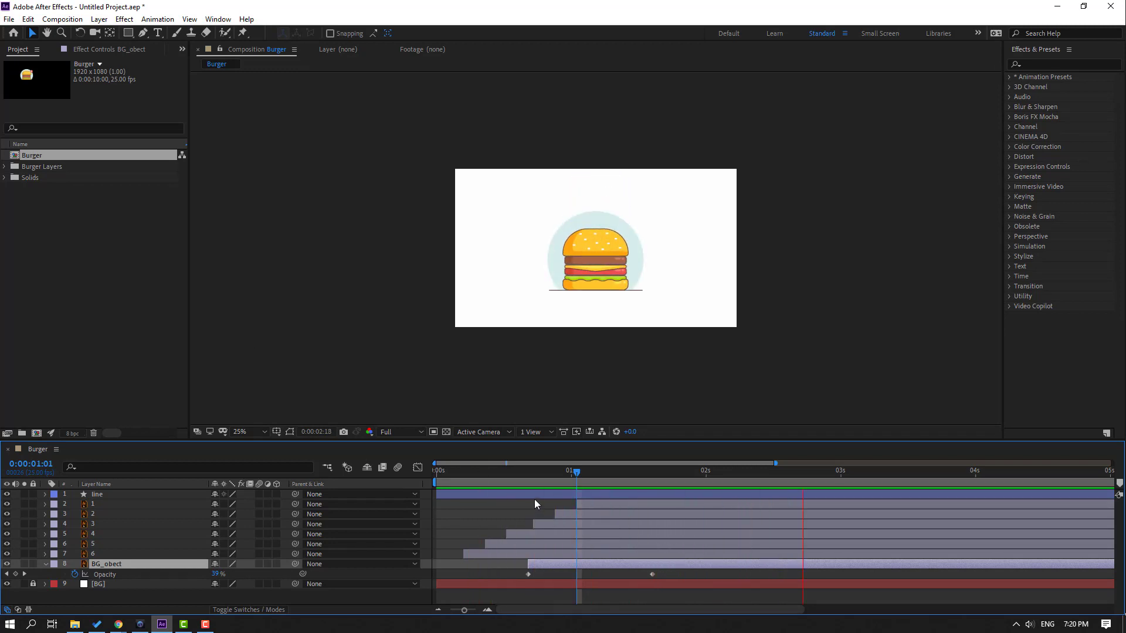
Fit the whole composition in the viewer and play a quick preview
key("space")
left_click_drag(674, 471, 797, 471)
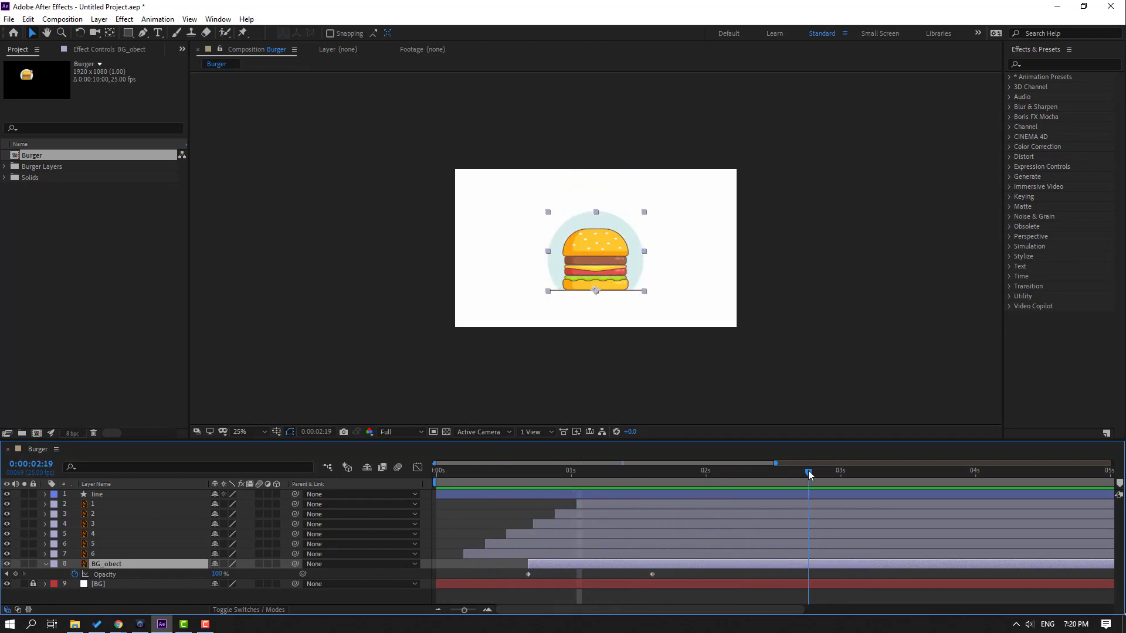
left_click(249, 431)
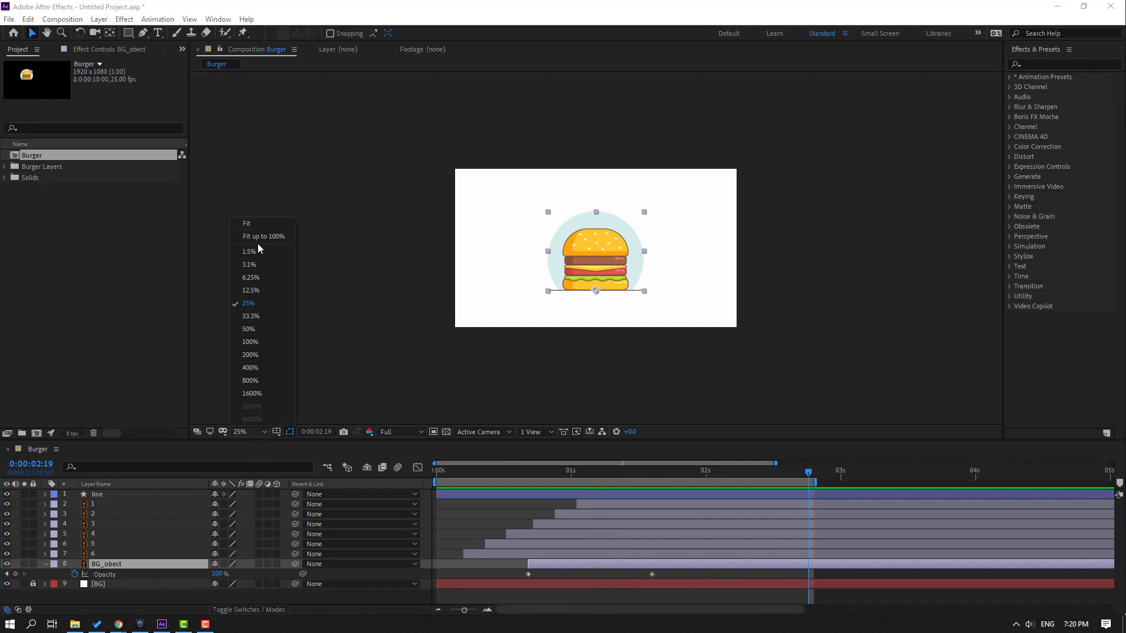
left_click(261, 240)
key("space")
Select layers line through BG_obect and switch on their Motion Blur
left_click(463, 472)
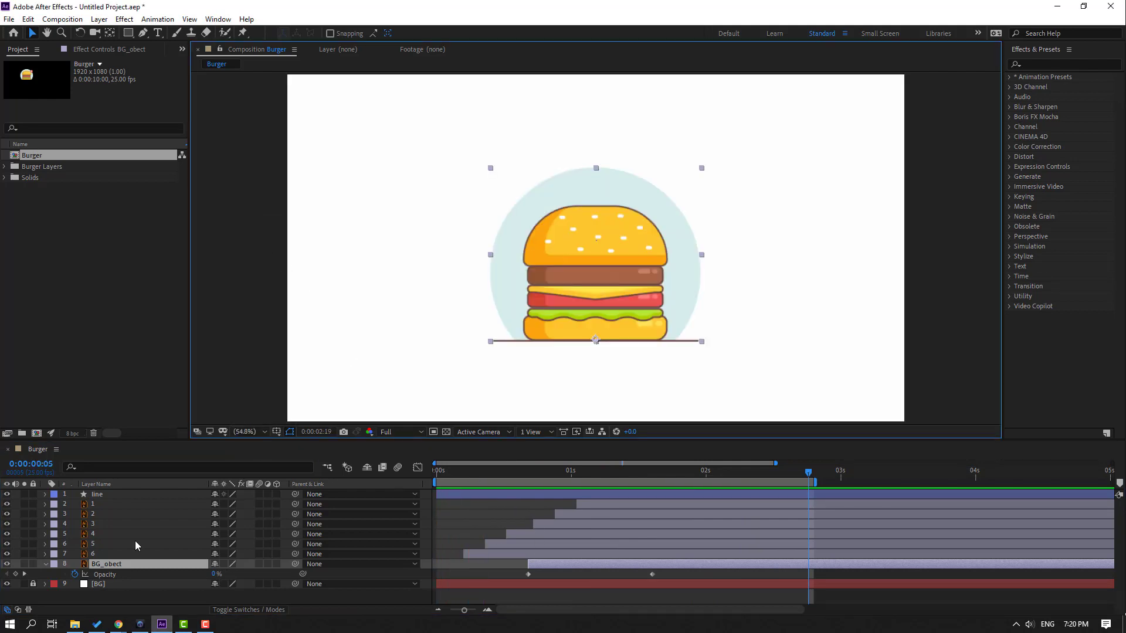
left_click(44, 564)
left_click(111, 494, "shift")
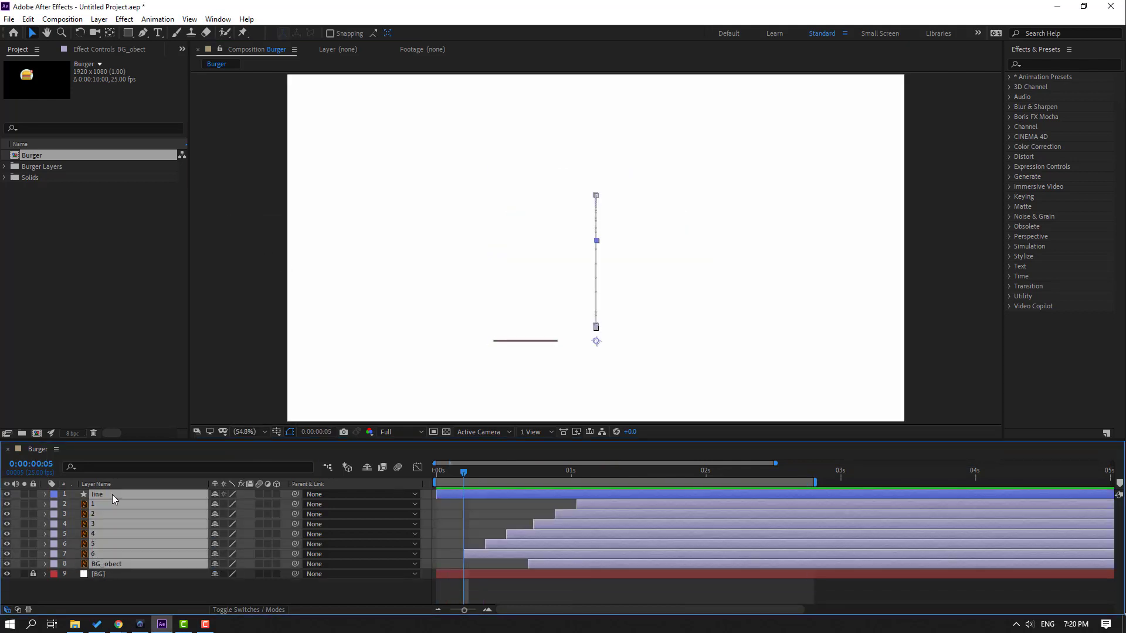
left_click(259, 494)
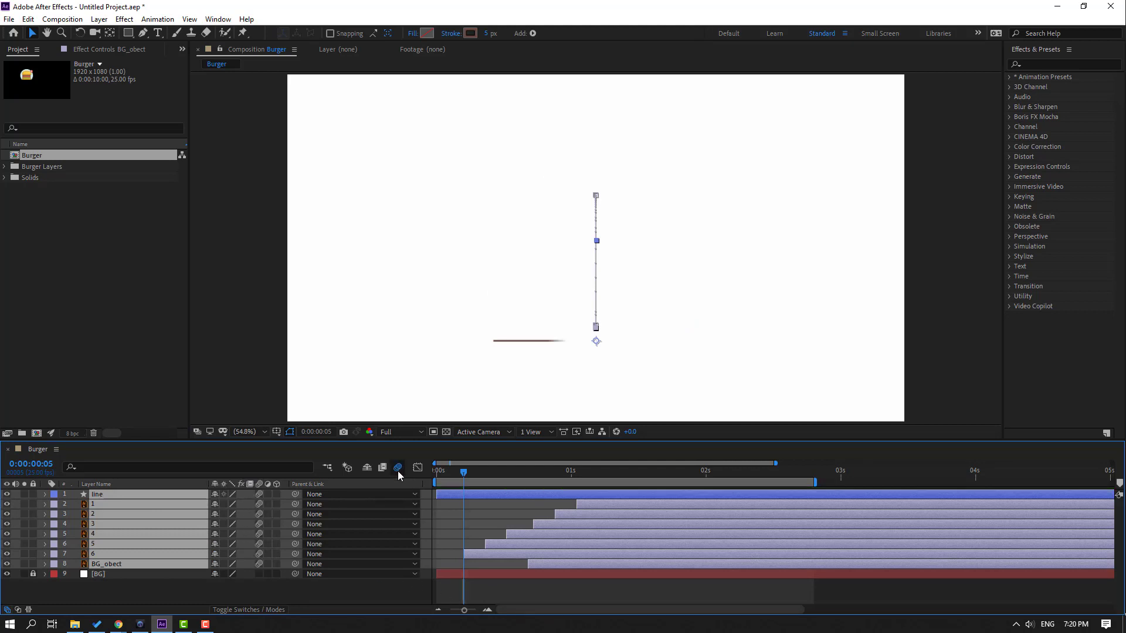